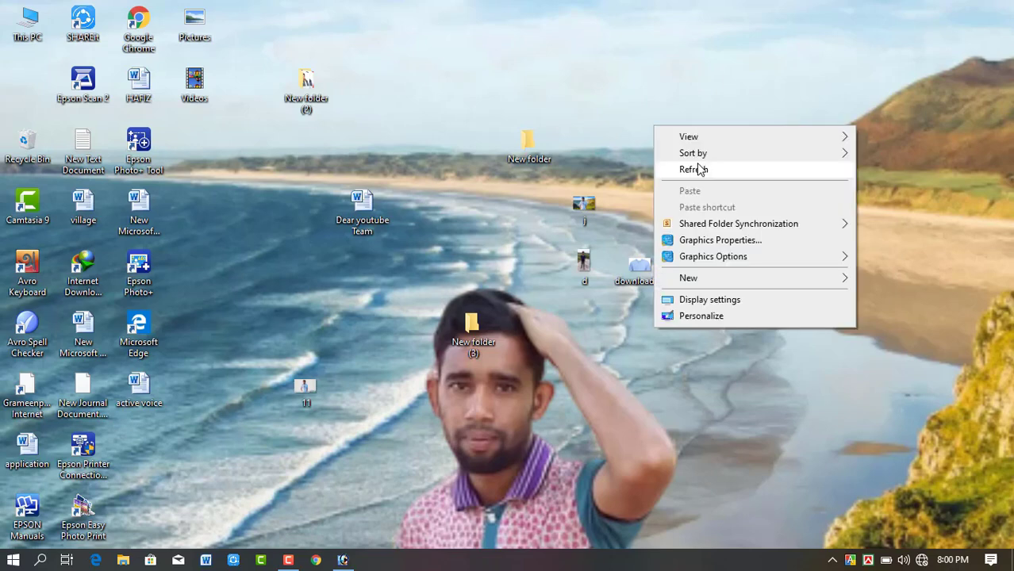
- Refresh the desktop repeatedly from its right-click menu
click(701, 172)
right_click(668, 102)
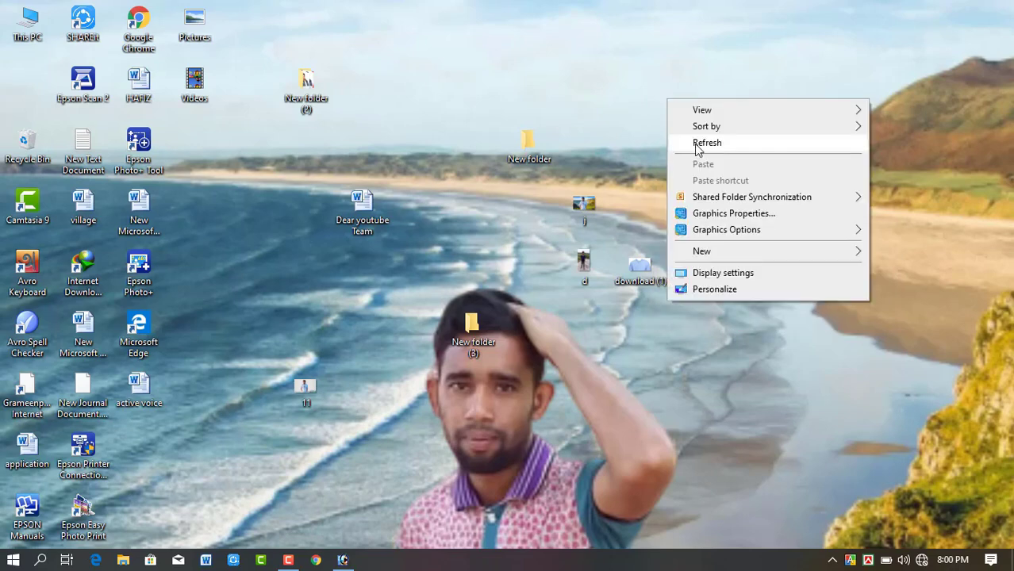
click(698, 144)
right_click(670, 123)
click(705, 165)
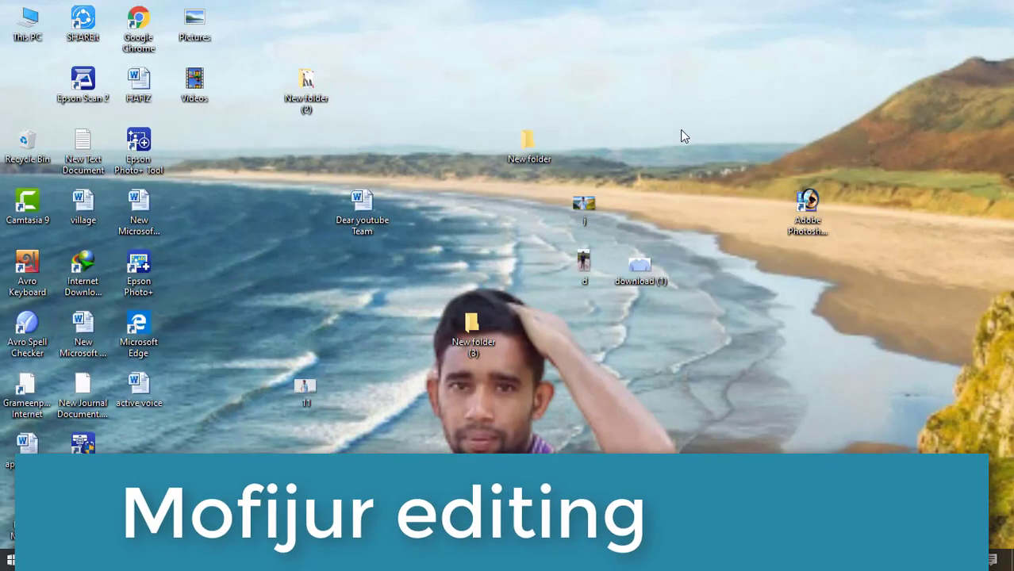
right_click(680, 129)
click(700, 172)
right_click(686, 145)
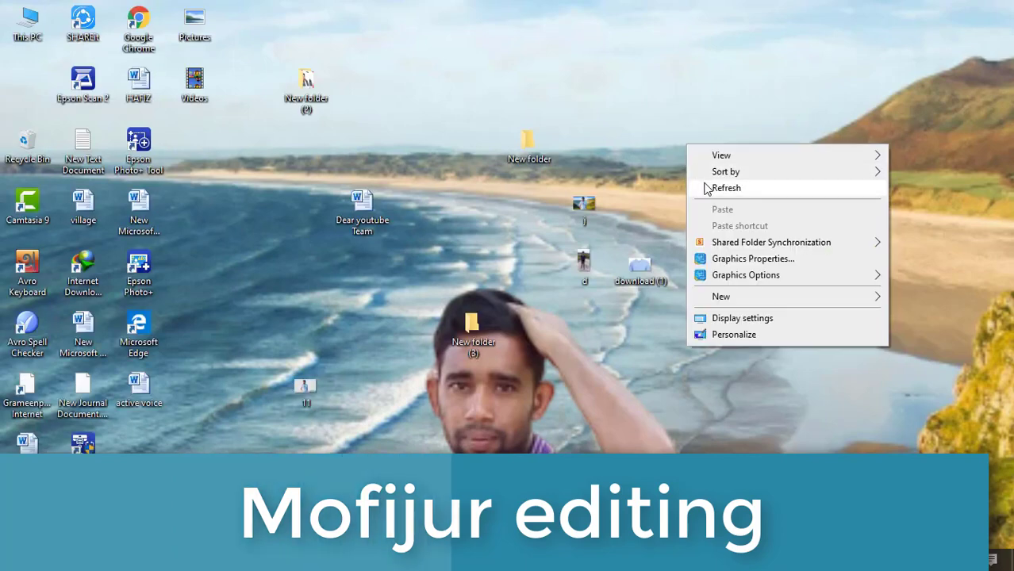
click(706, 188)
right_click(671, 131)
click(697, 175)
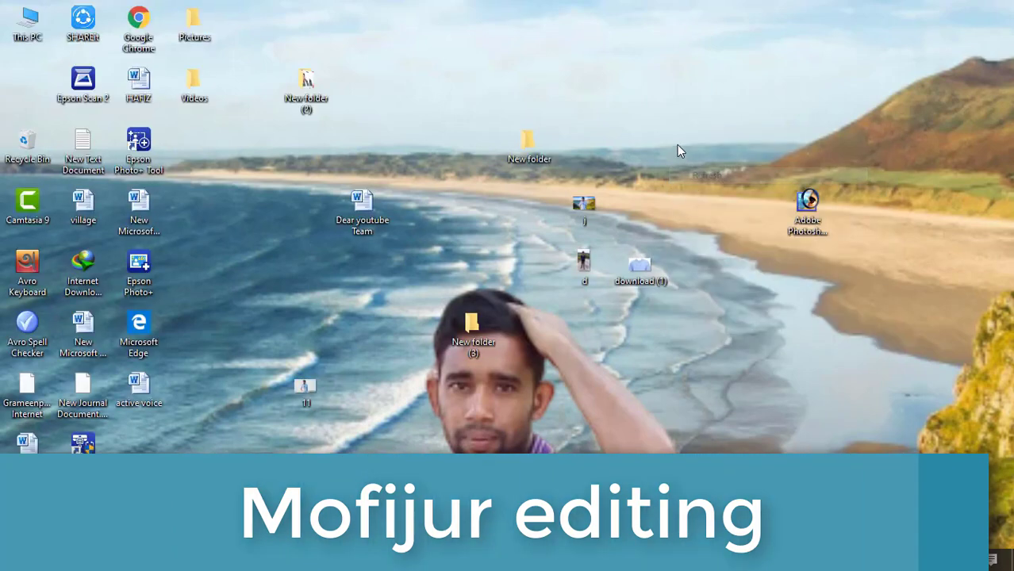
right_click(677, 151)
click(695, 178)
right_click(679, 152)
click(689, 199)
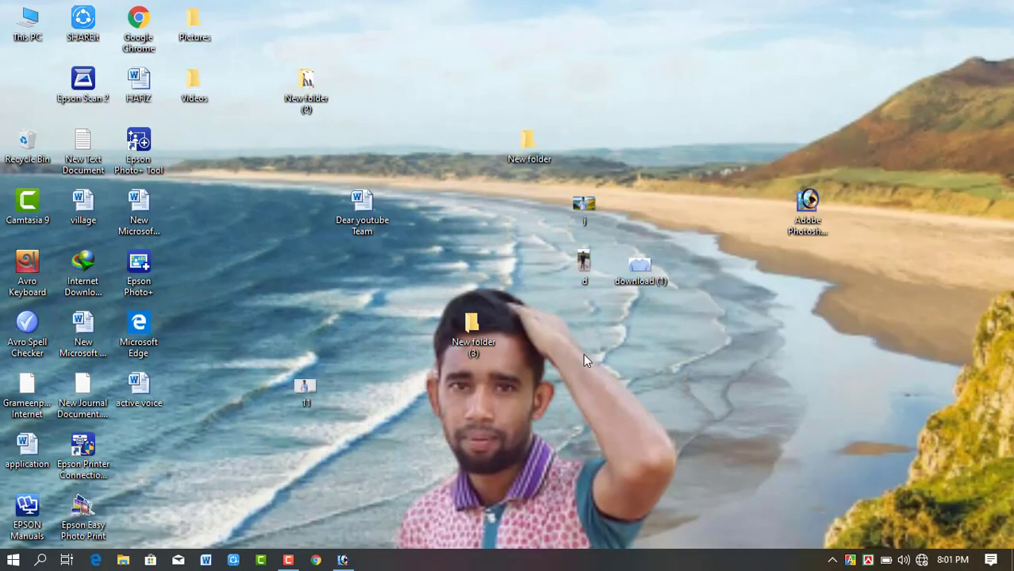
- Switch to the Untitled-1.psd cash memo in Photoshop, zoom slightly, and restore it to a floating window
click(347, 560)
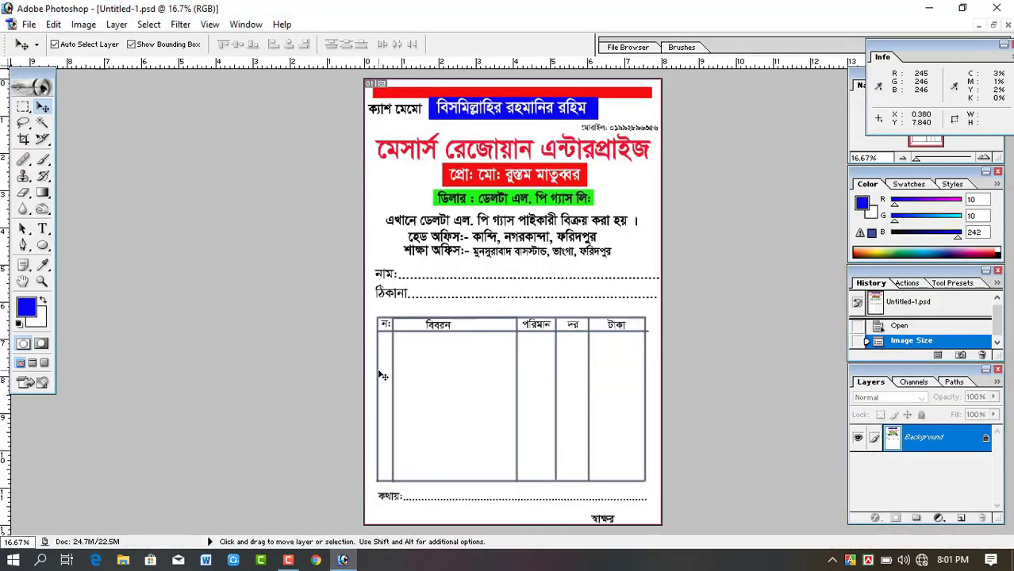
scroll(513, 384, up, 1)
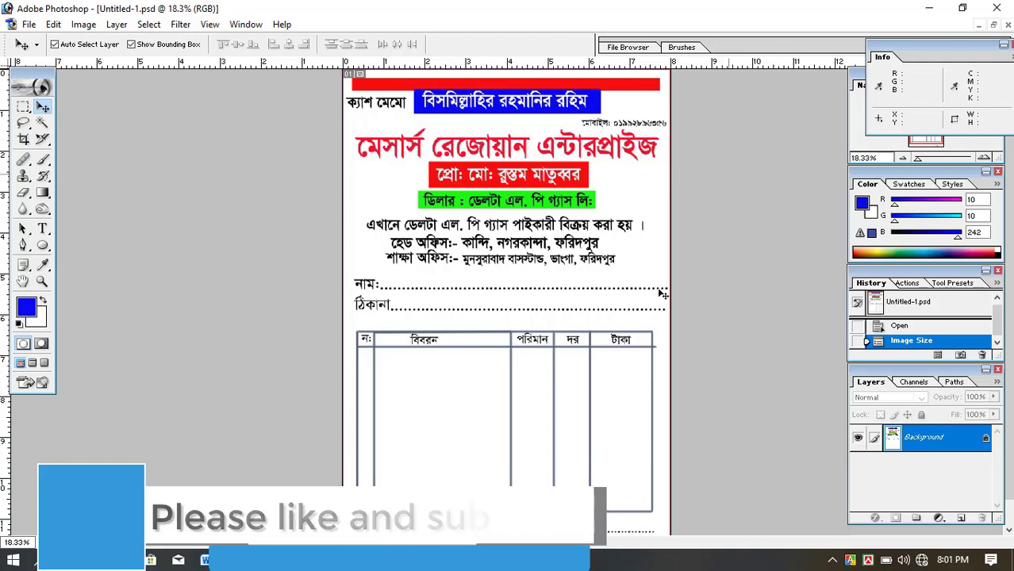
click(993, 25)
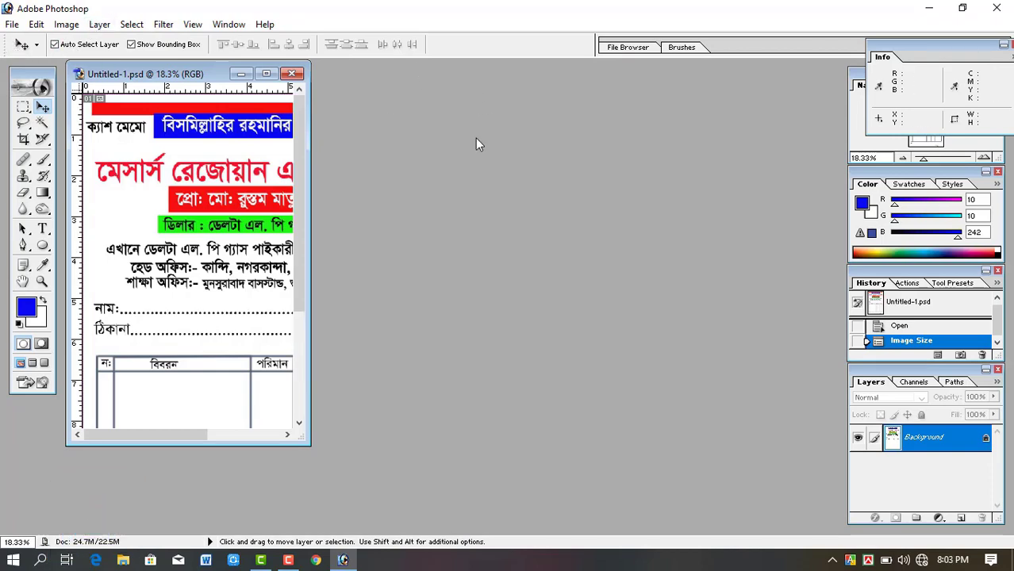
- Create a new A4 blank document and move it aside from the memo
key(ctrl+n)
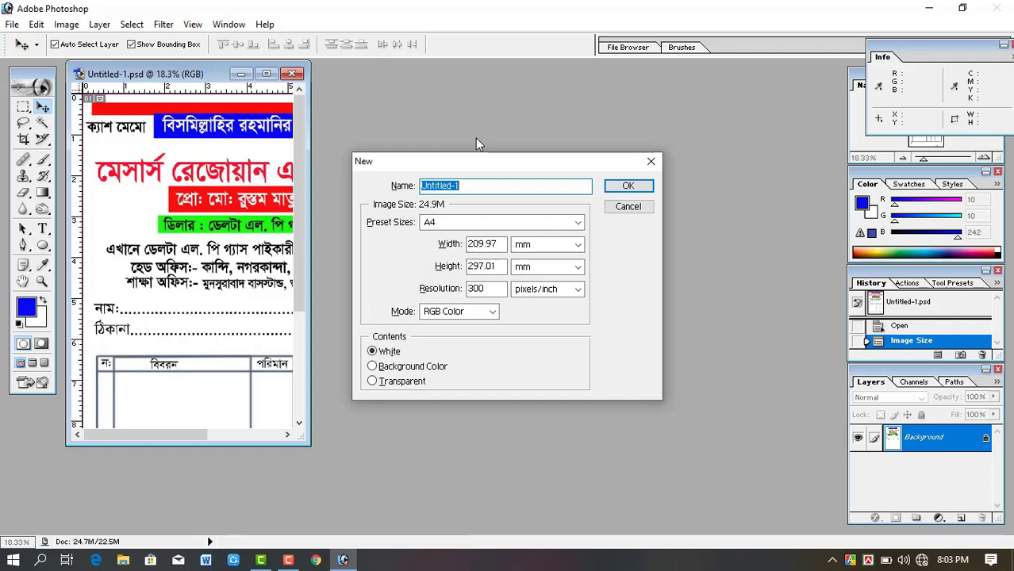
key(Return)
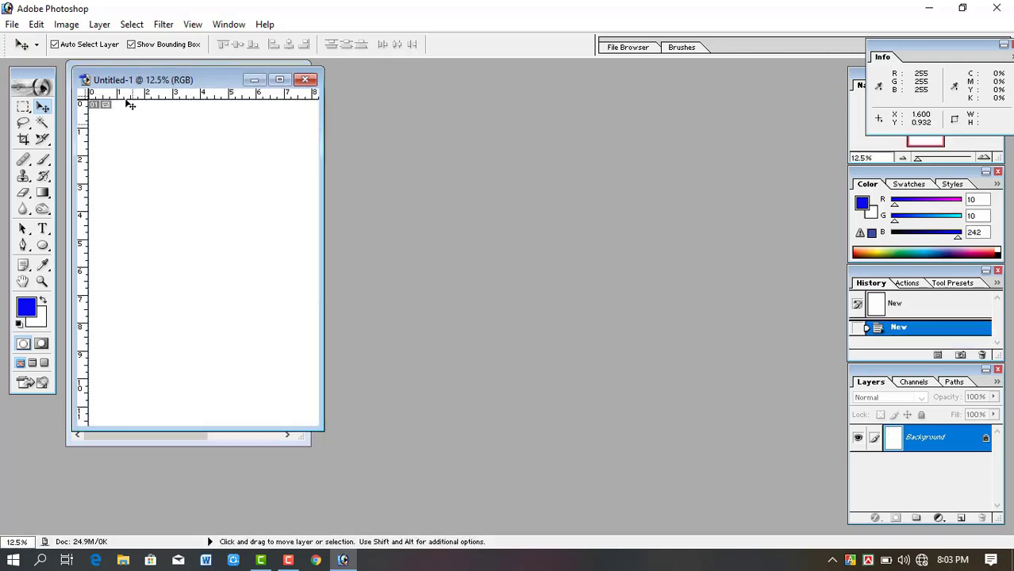
drag(212, 84, 434, 161)
- Resize the new page to 5.5 × 8 inches at 300 pixels/inch and maximize it
click(66, 25)
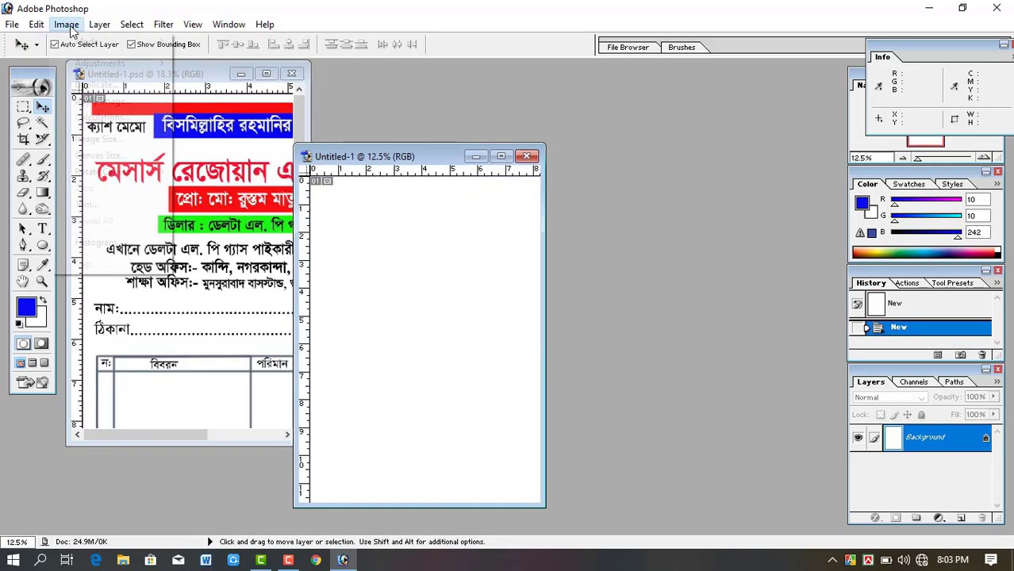
click(99, 139)
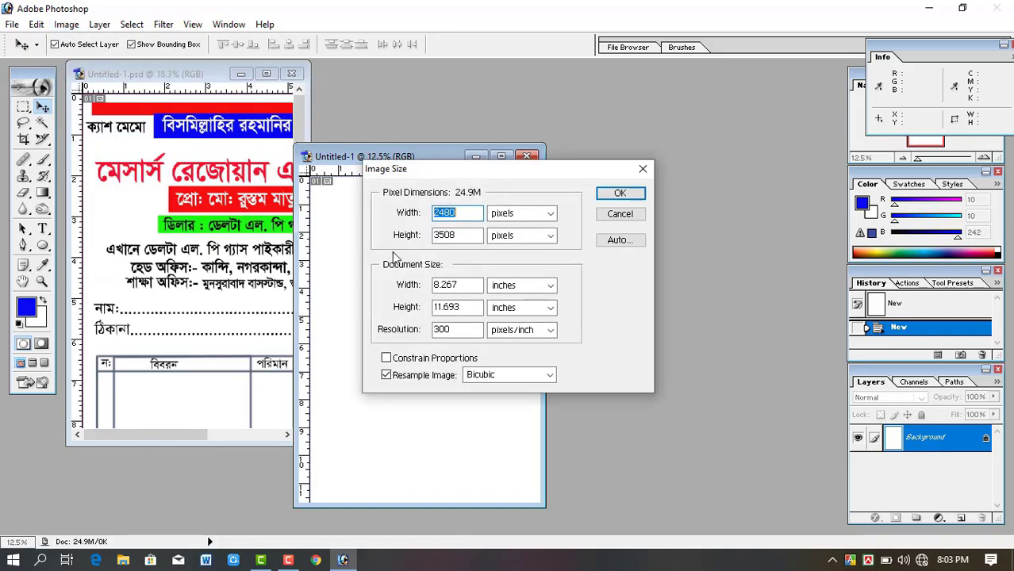
drag(459, 291, 384, 284)
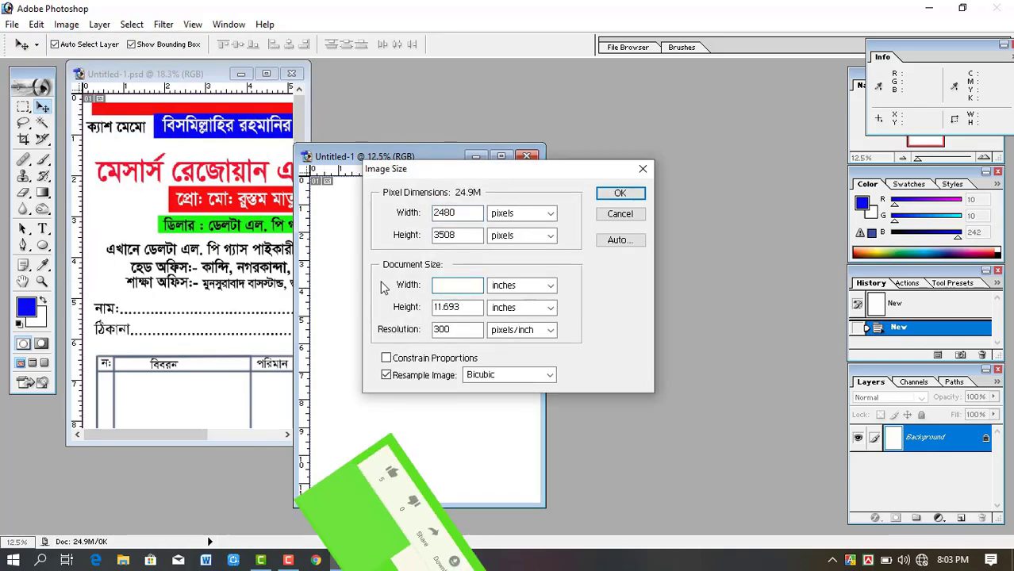
text(5.5)
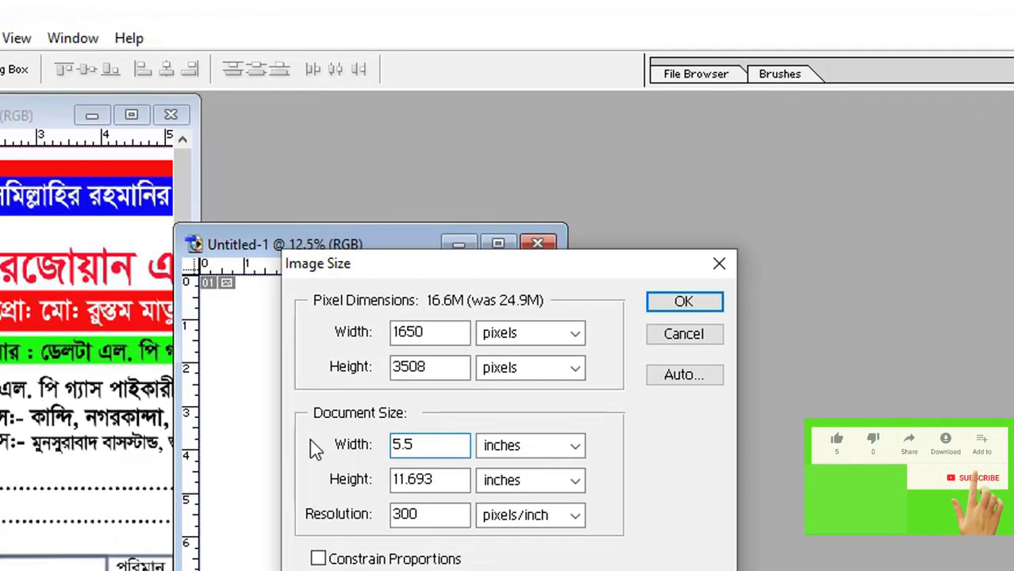
click(449, 466)
drag(451, 480, 310, 494)
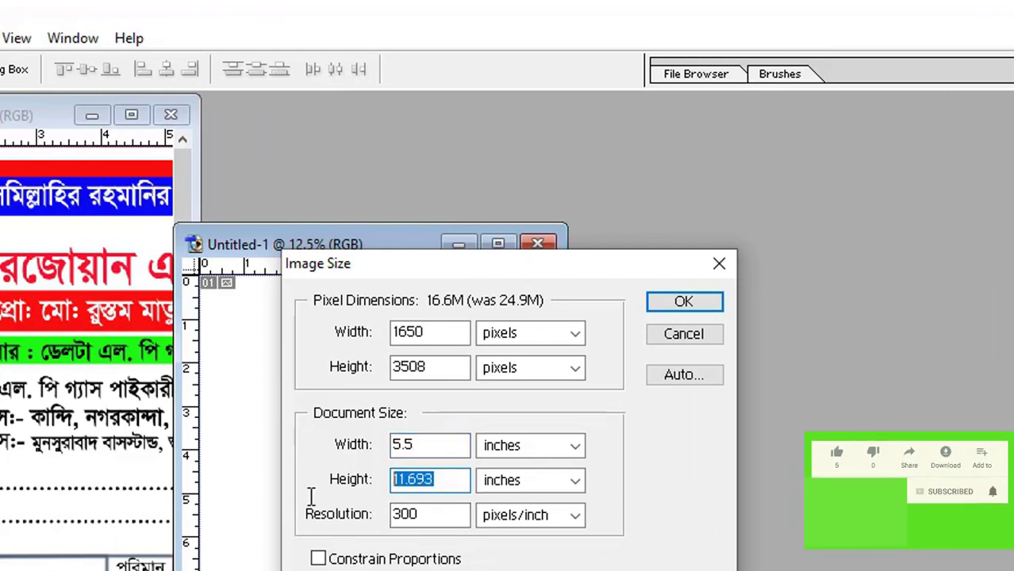
key(BackSpace)
text(8)
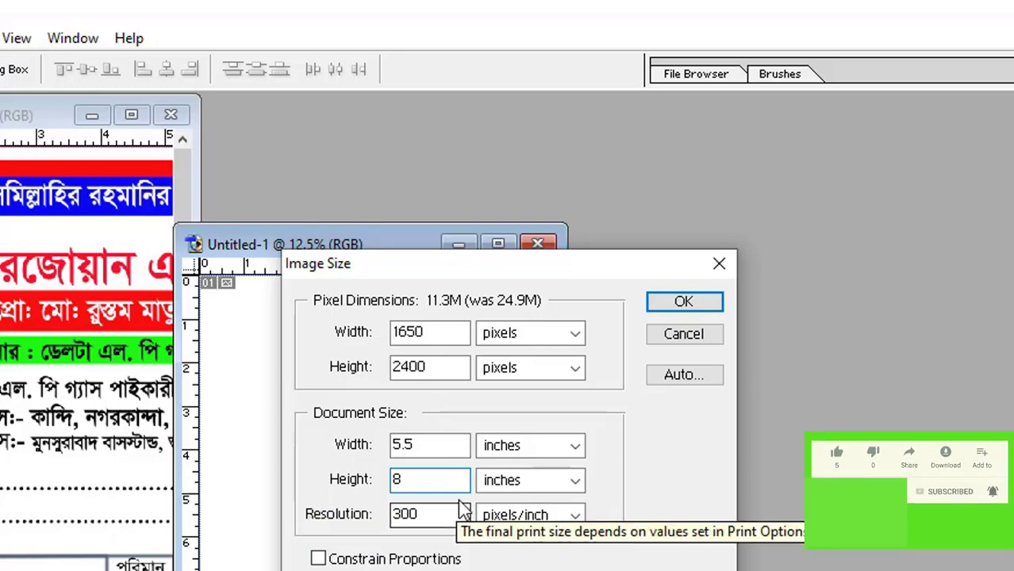
double_click(446, 513)
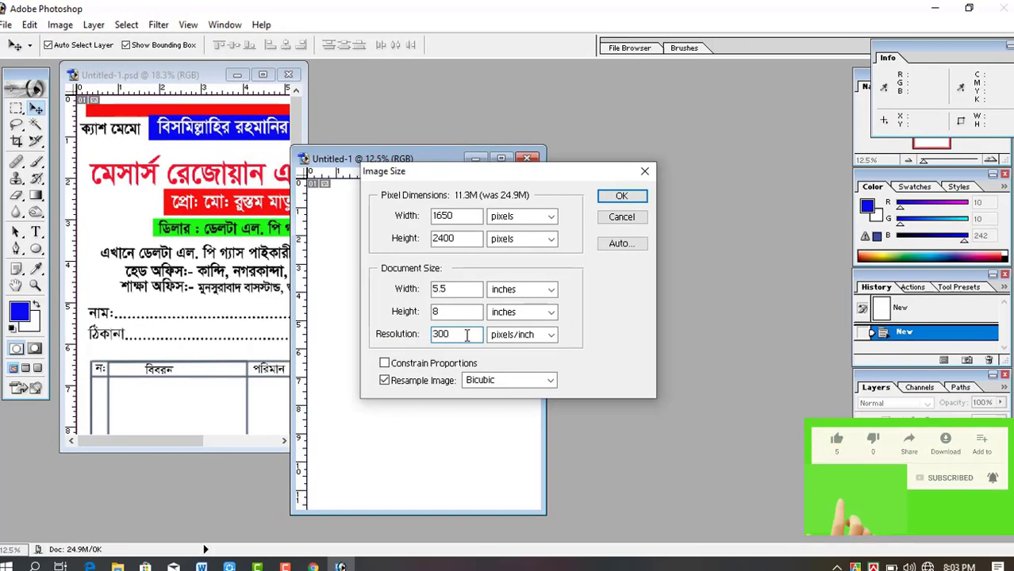
key(Return)
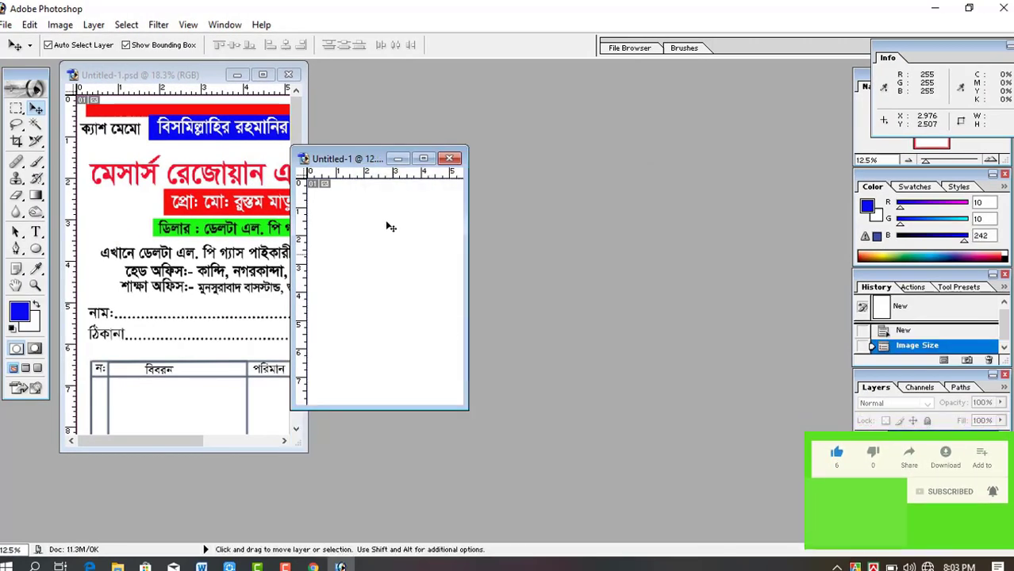
double_click(425, 157)
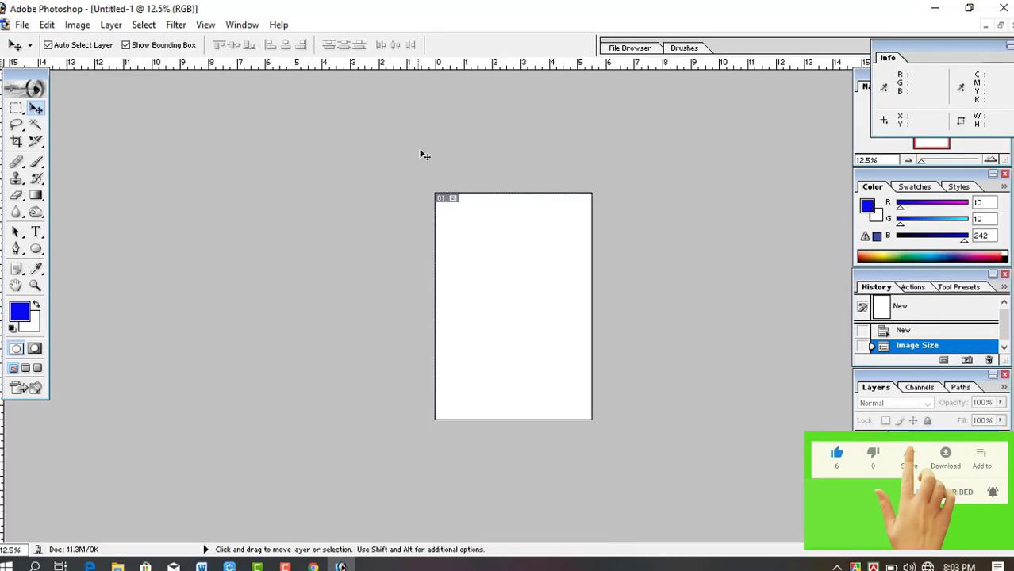
- Zoom the blank page to 25% and restore it to a window
key(z)
click(496, 196)
key(ctrl+plus)
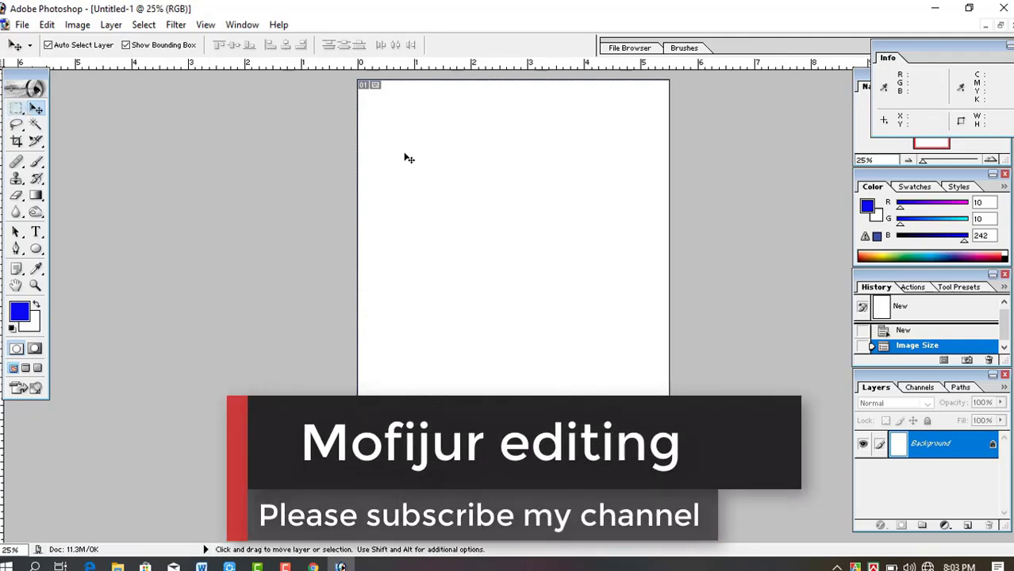
click(999, 27)
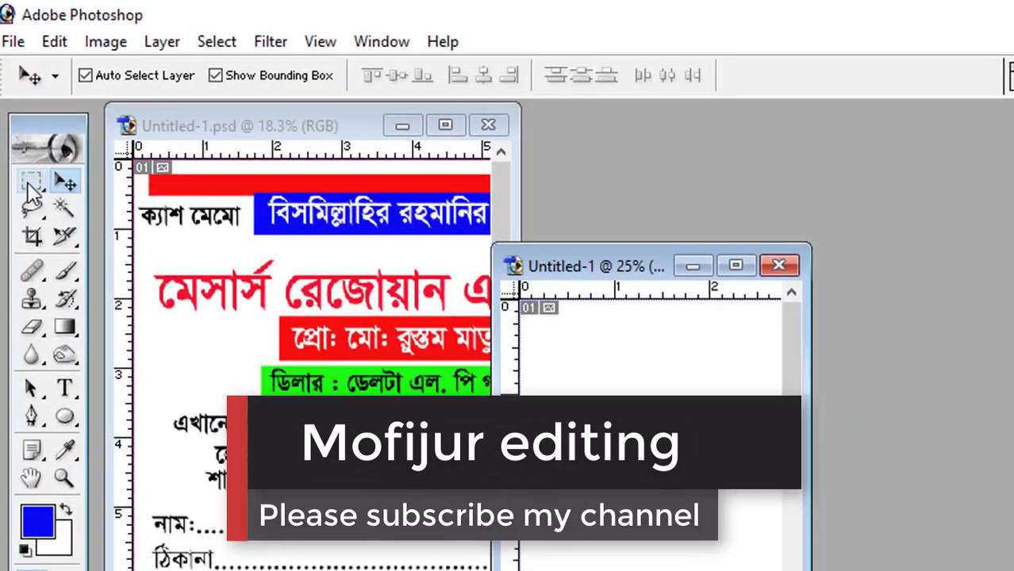
- With the Rectangular Marquee Tool, select a thin strip along the top edge of the maximized page
click(16, 108)
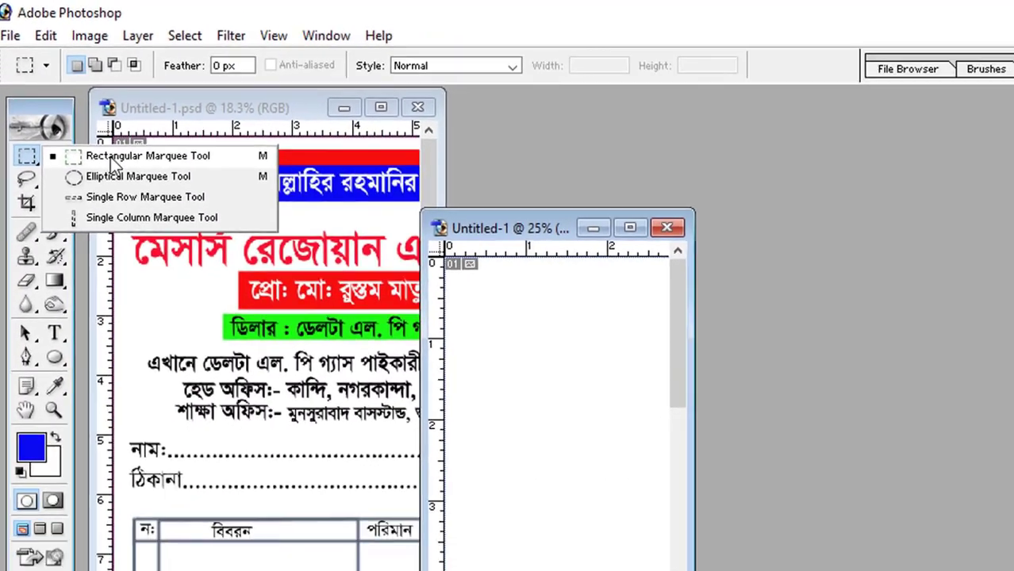
click(135, 193)
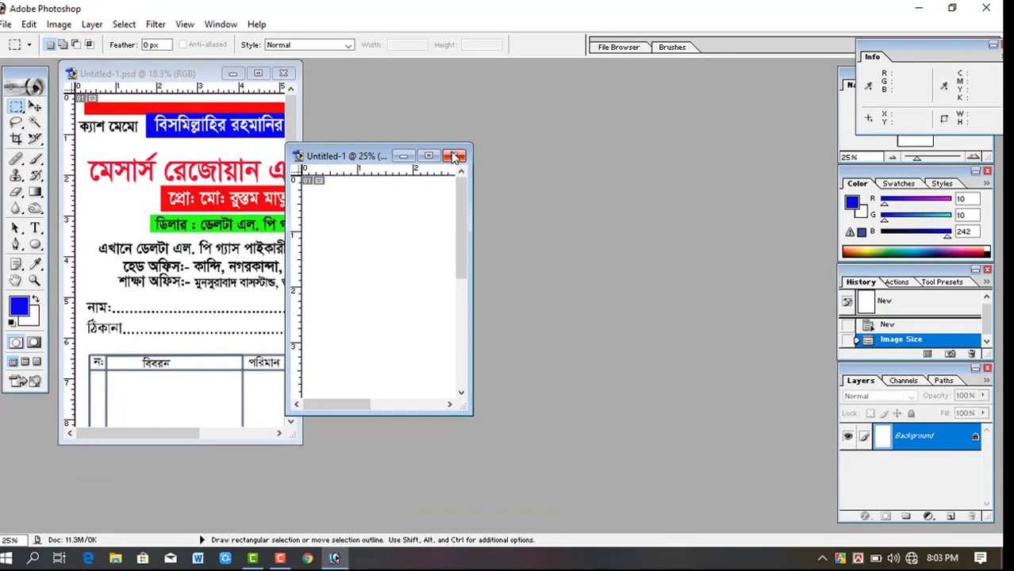
click(428, 155)
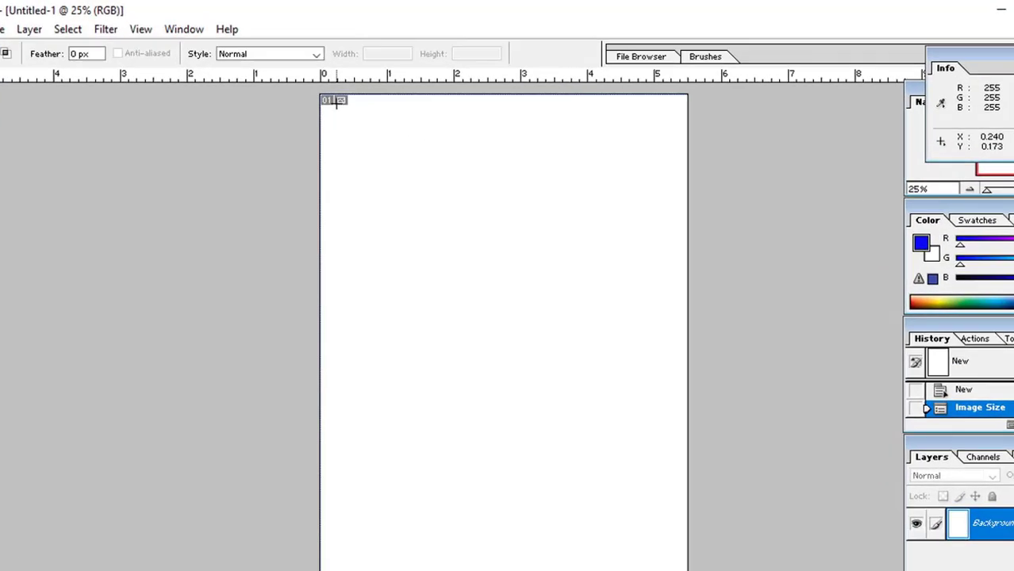
drag(331, 101, 670, 123)
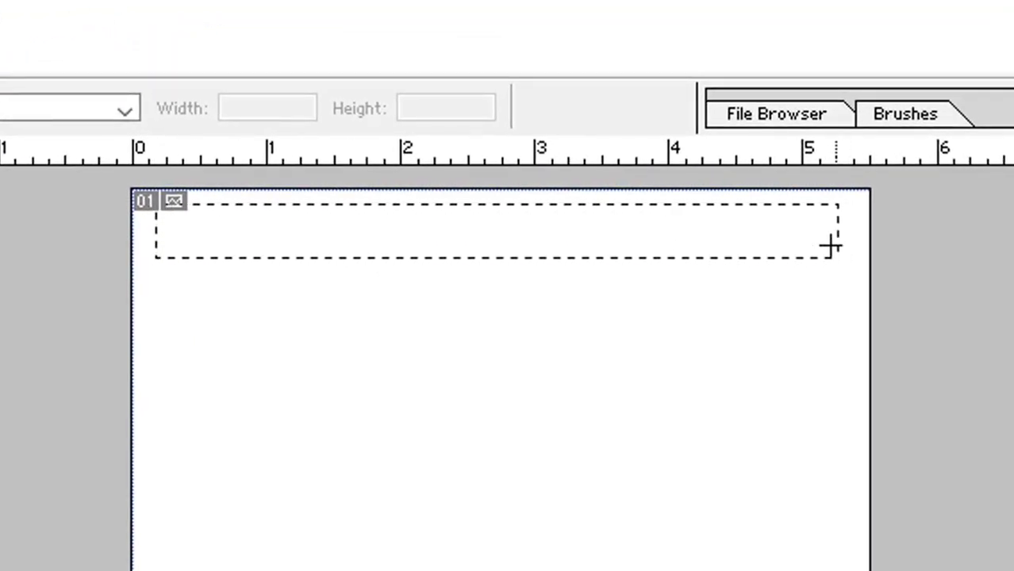
drag(830, 248, 833, 233)
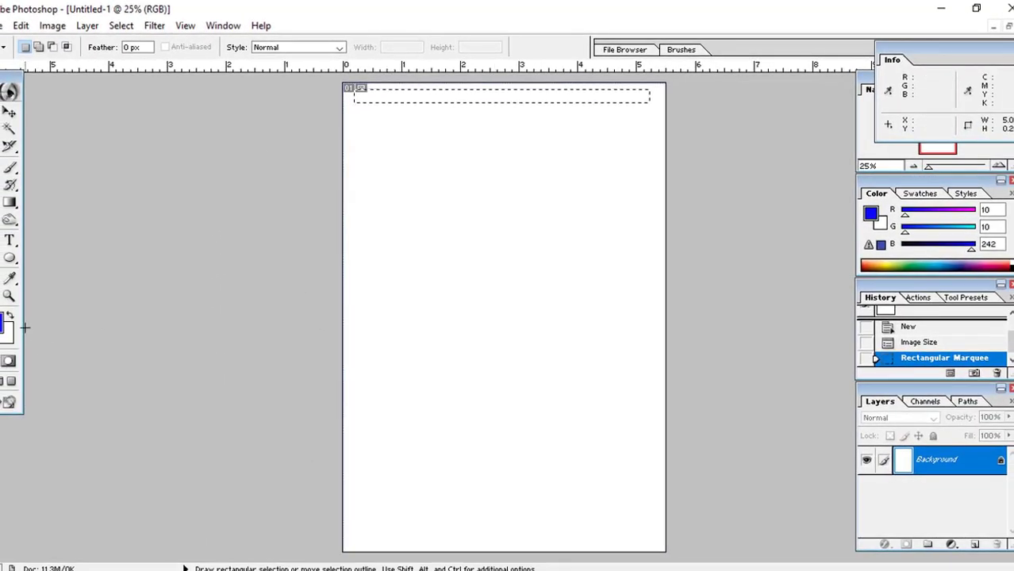
- Set the background colour to F80D0D, fill the top strip with it, and deselect
click(10, 333)
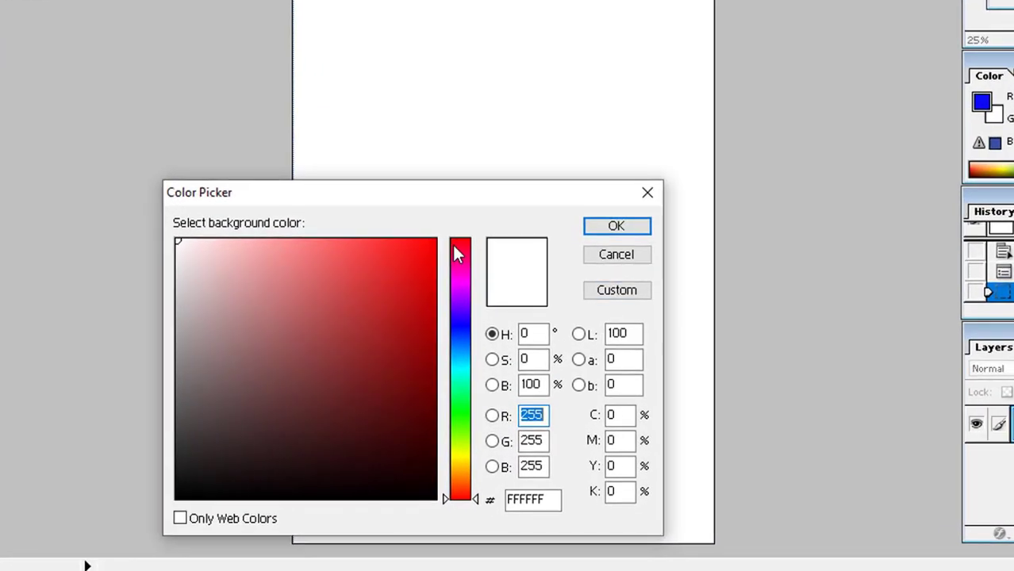
click(423, 243)
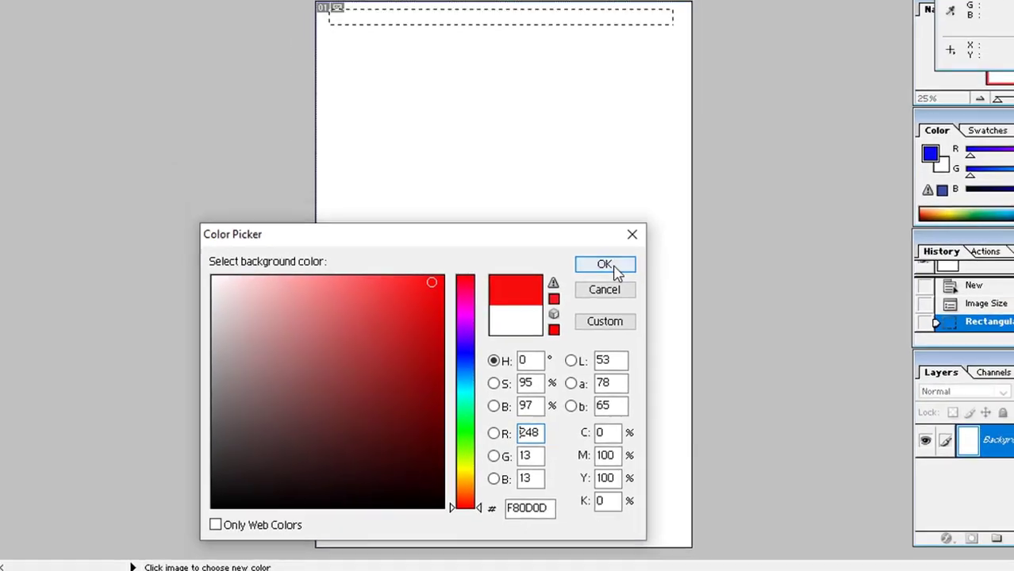
click(617, 226)
key(BackSpace)
key(ctrl+d)
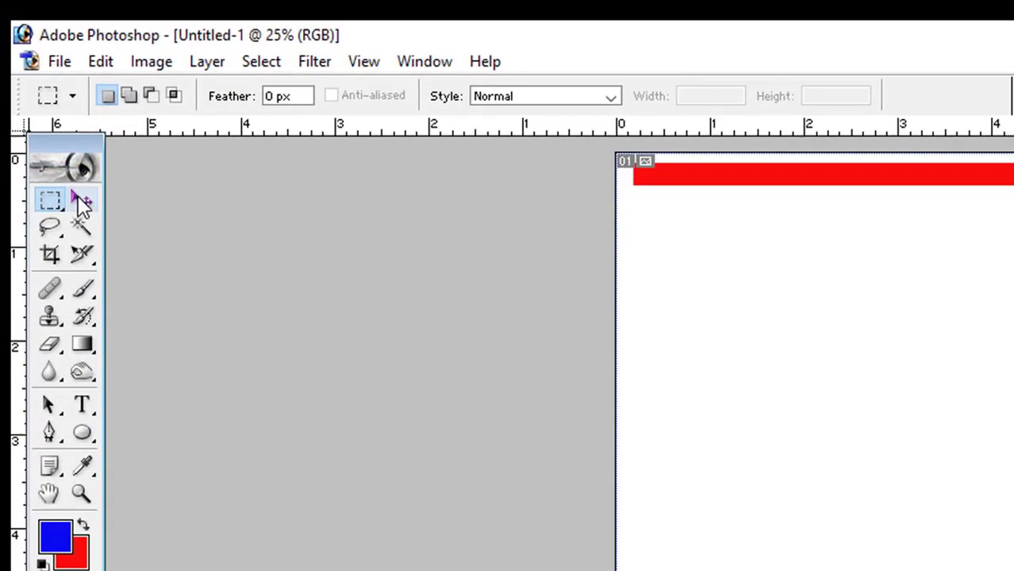
click(45, 118)
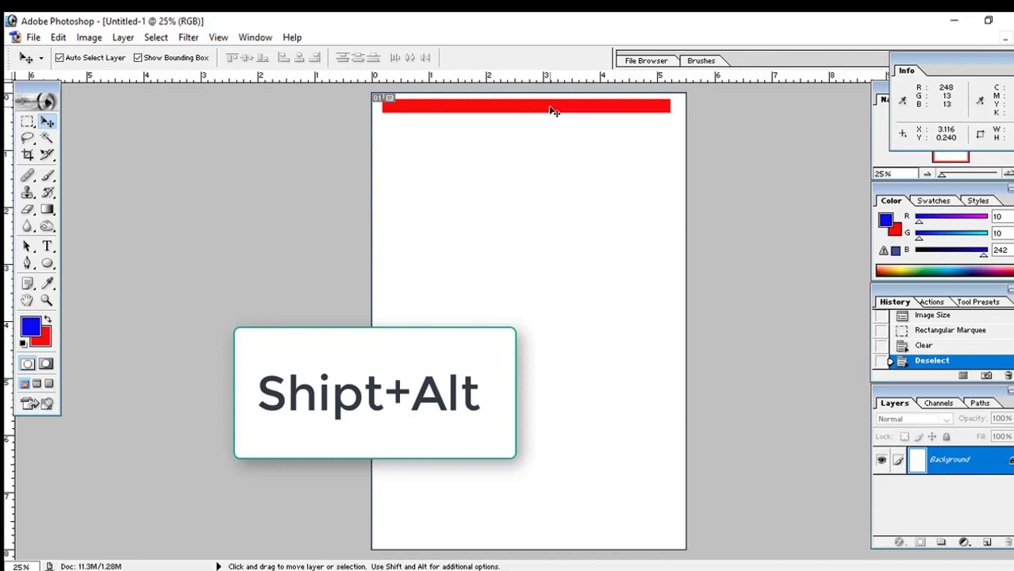
- Shift+Alt-drag a copy of the red bar straight down to the page's bottom edge
key(shift+alt)
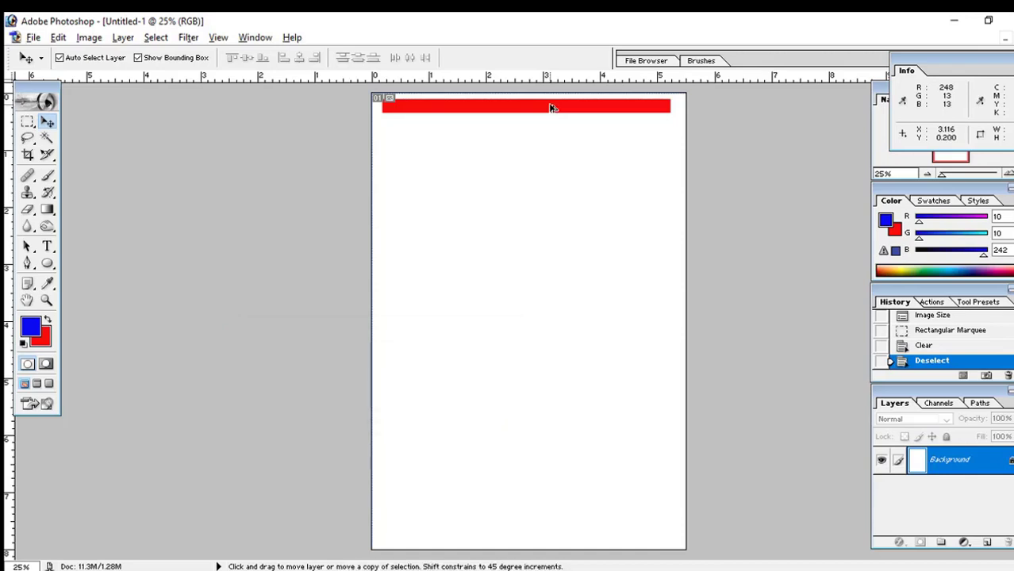
drag(570, 199, 576, 247)
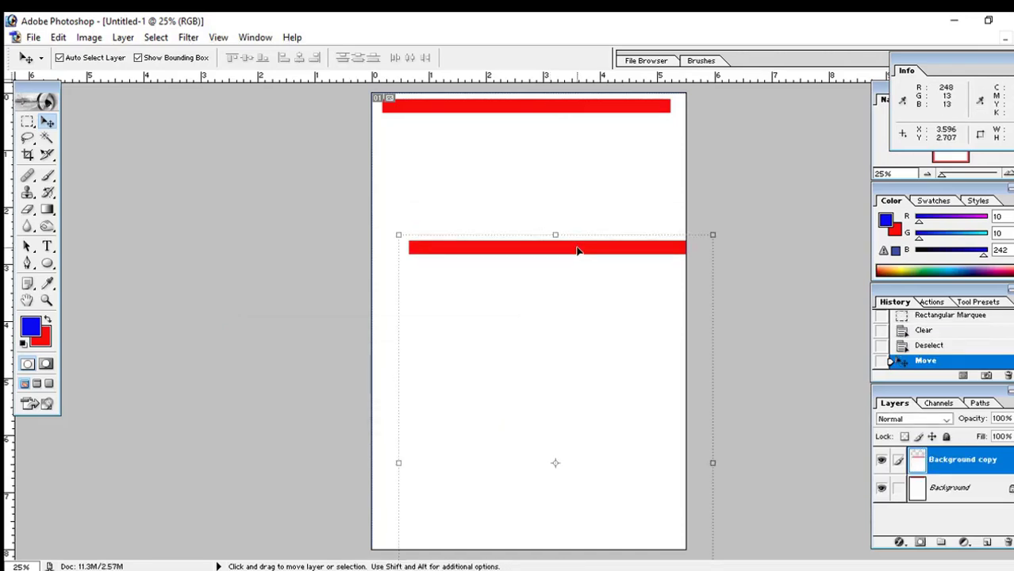
key(ctrl+z)
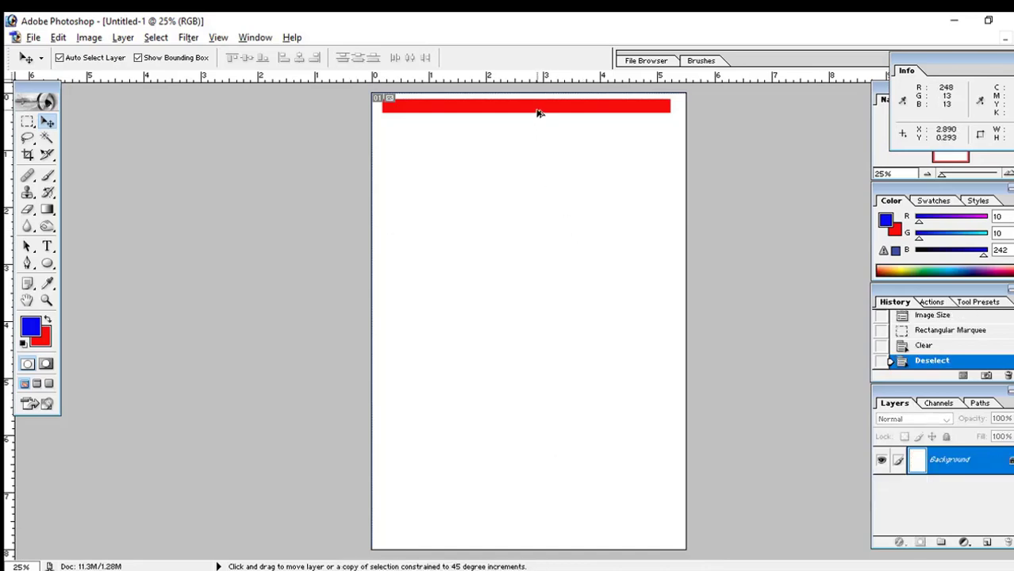
drag(538, 113, 567, 535)
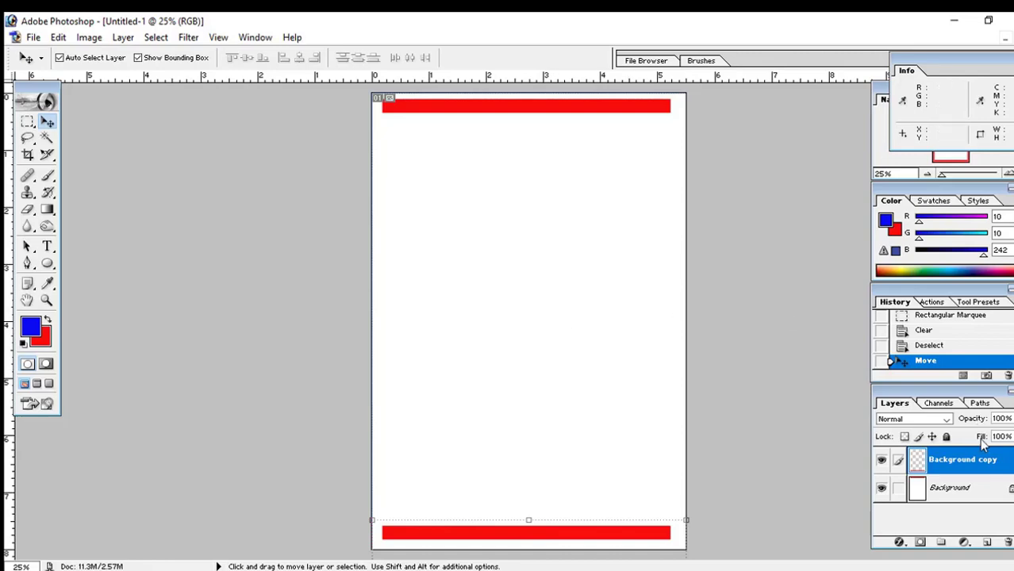
click(957, 493)
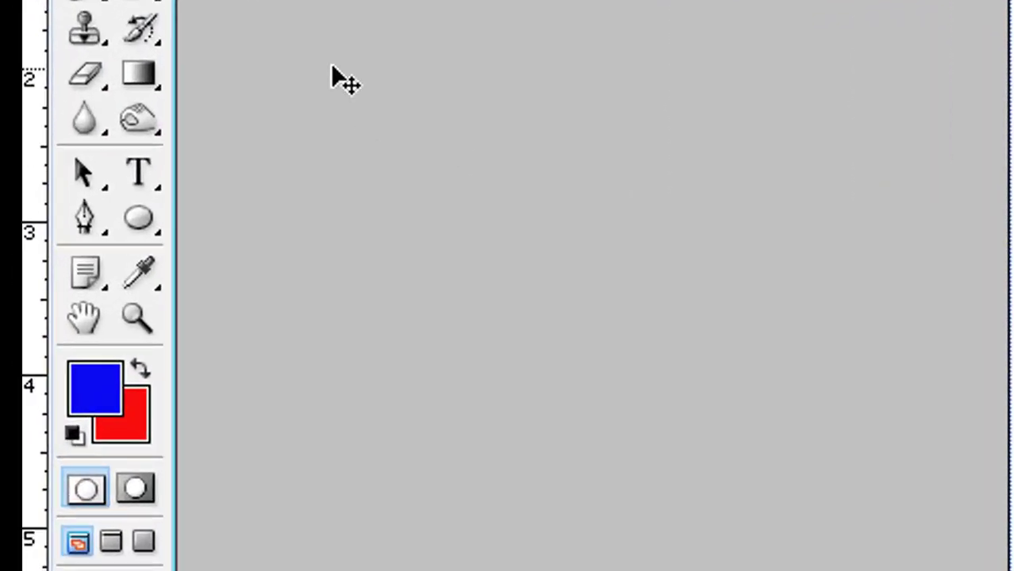
- Start a text layer below the top red bar in SutonnyMJ 18 pt with Bengali input
click(141, 177)
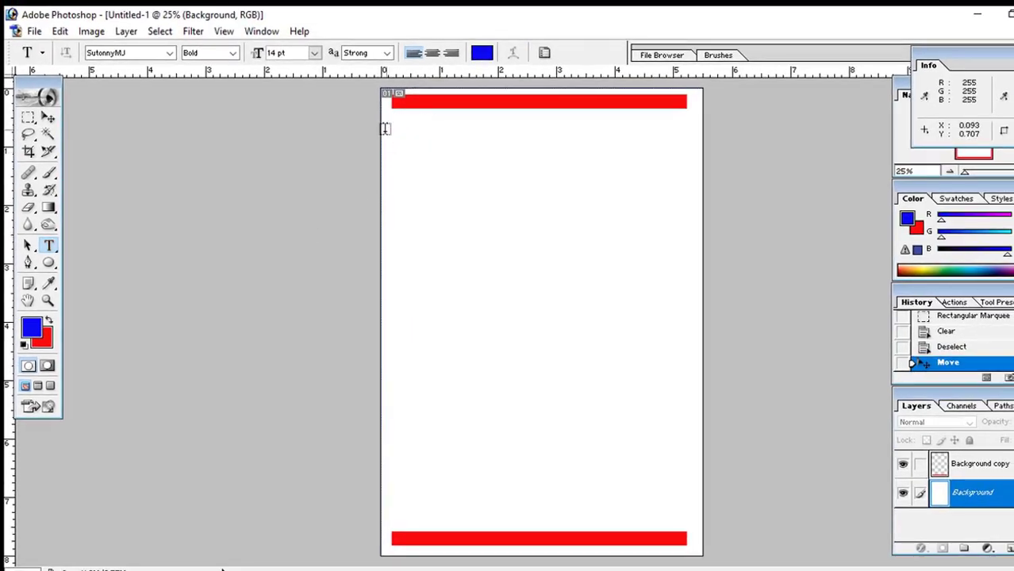
click(400, 138)
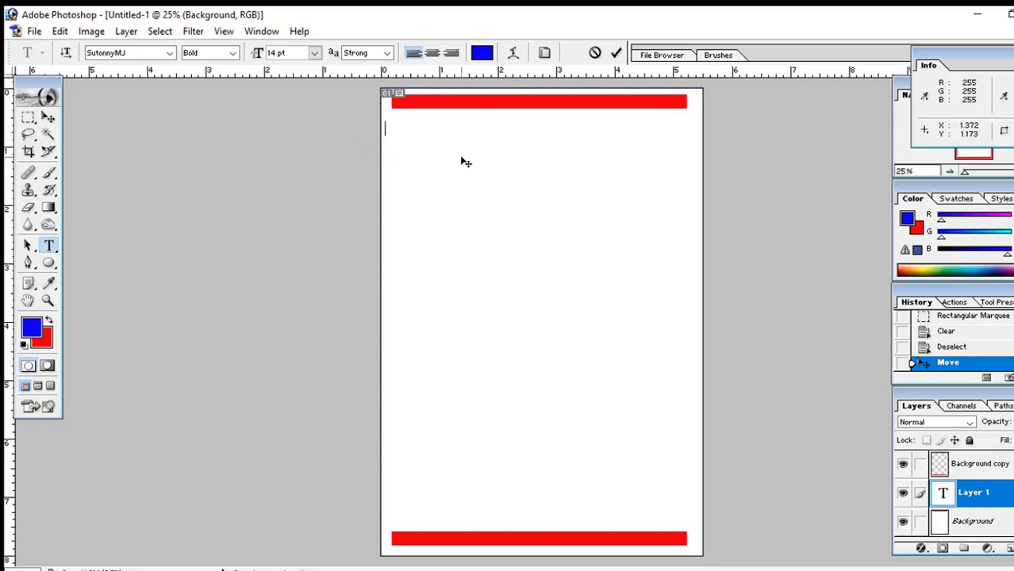
click(169, 52)
click(169, 53)
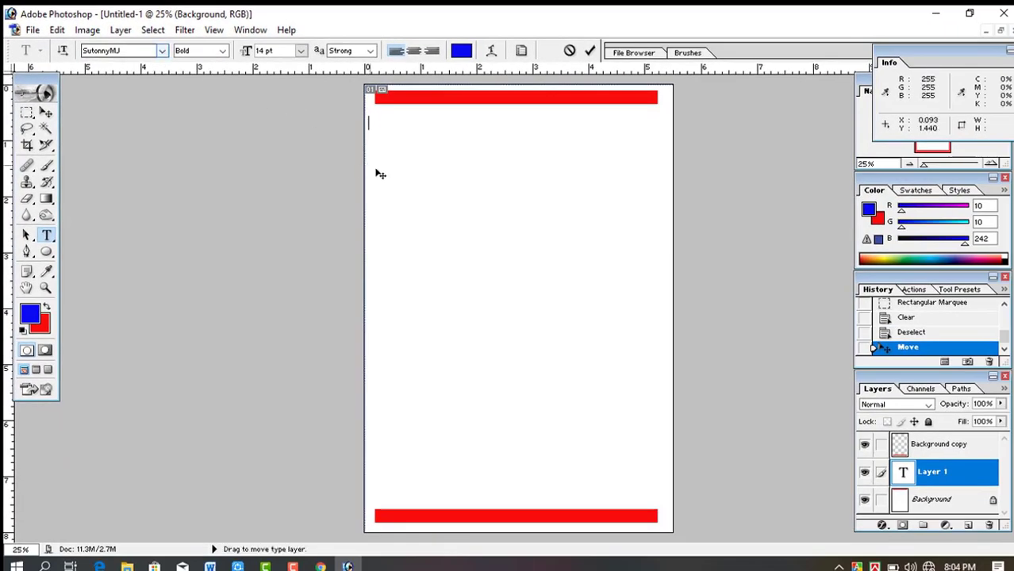
key(ctrl+alt+b)
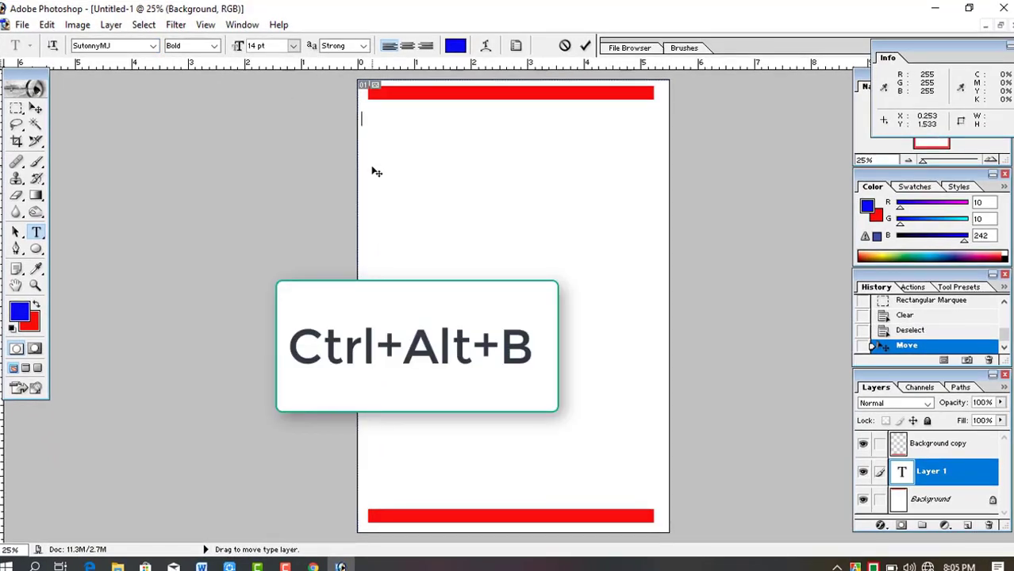
click(293, 45)
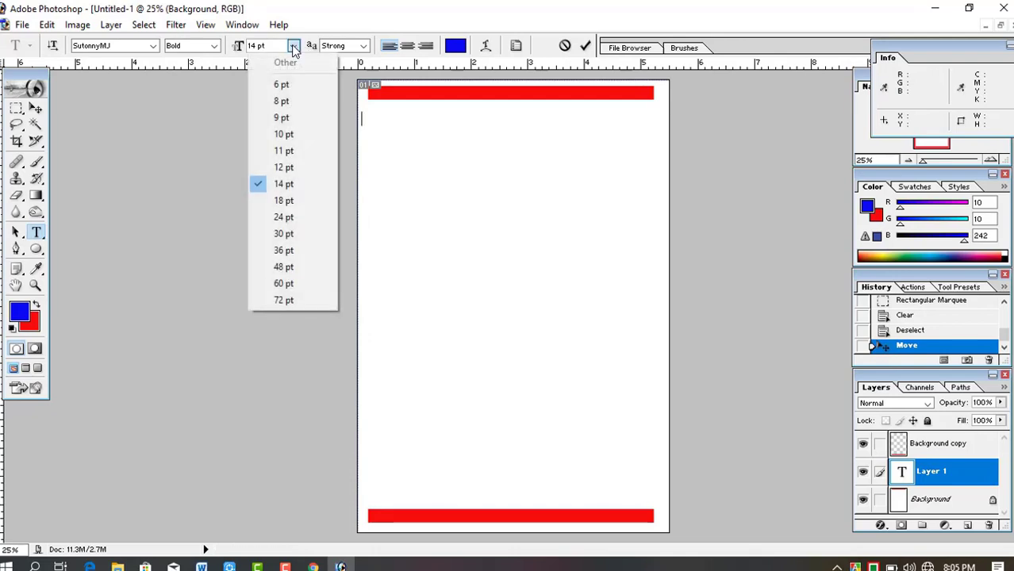
click(279, 200)
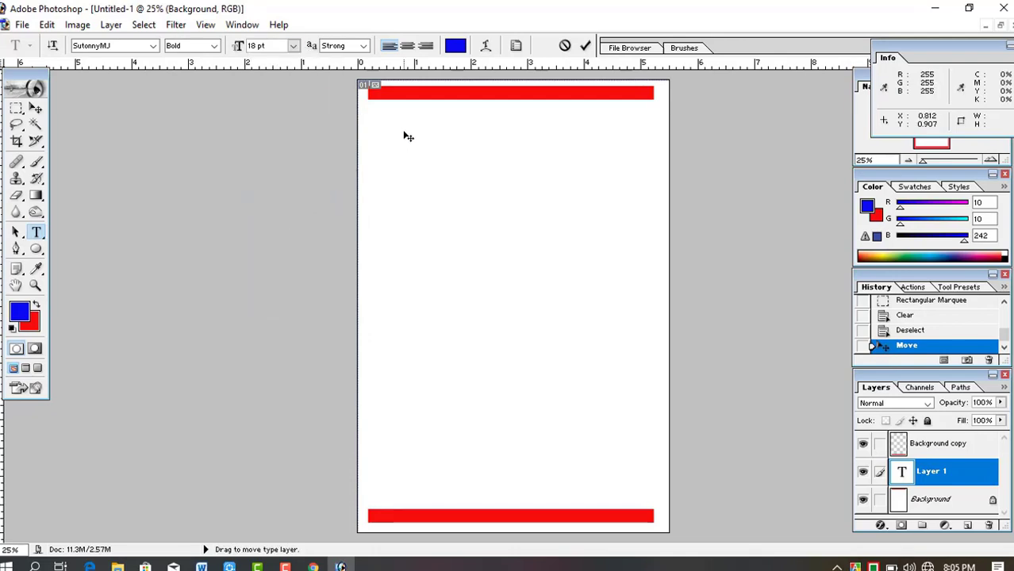
- Type the heading 'ক্যাশ মেমো' in black and commit it
text(ব)
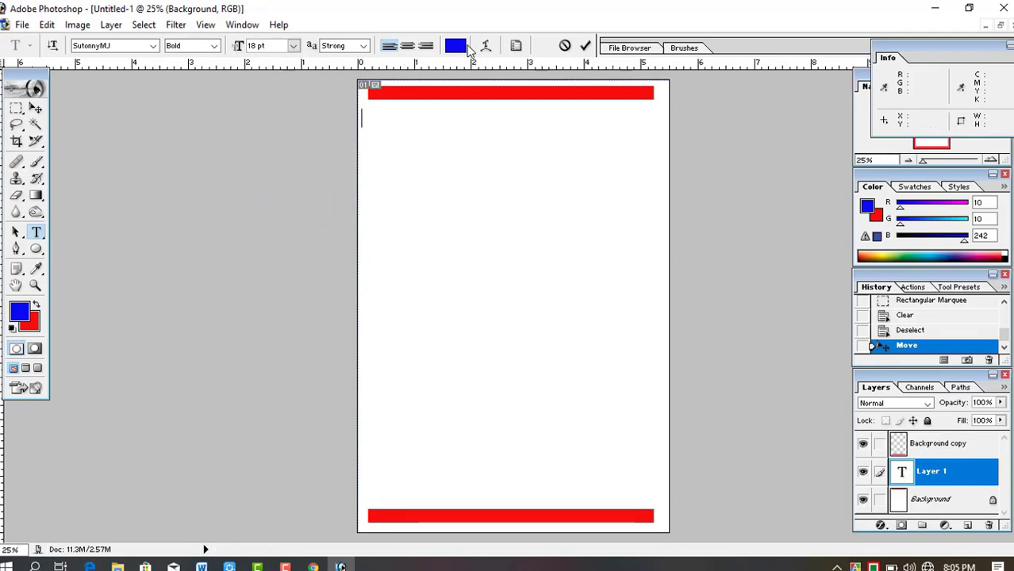
click(455, 45)
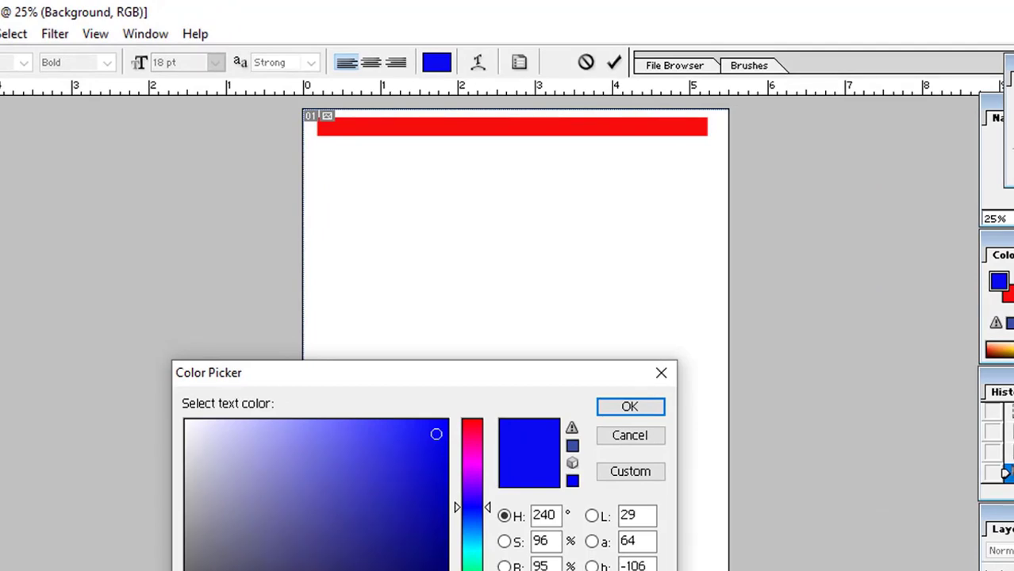
drag(436, 434, 440, 570)
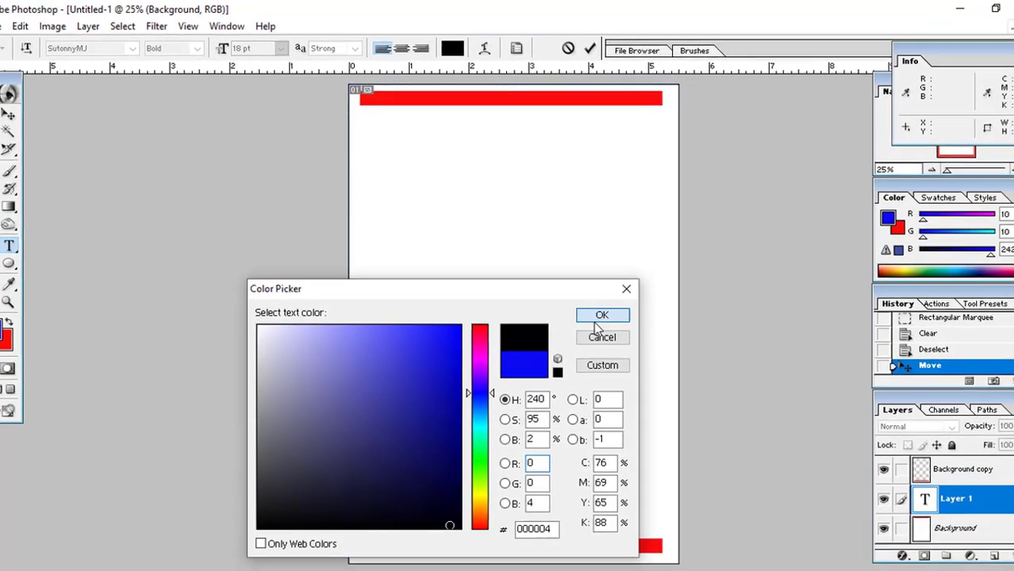
click(630, 406)
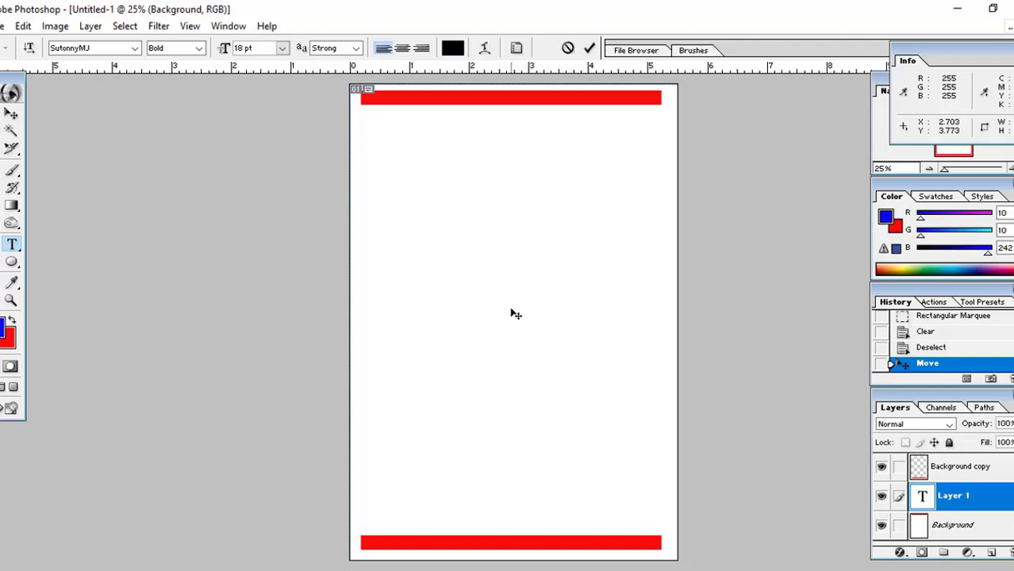
text(ক্যাশ মেমো)
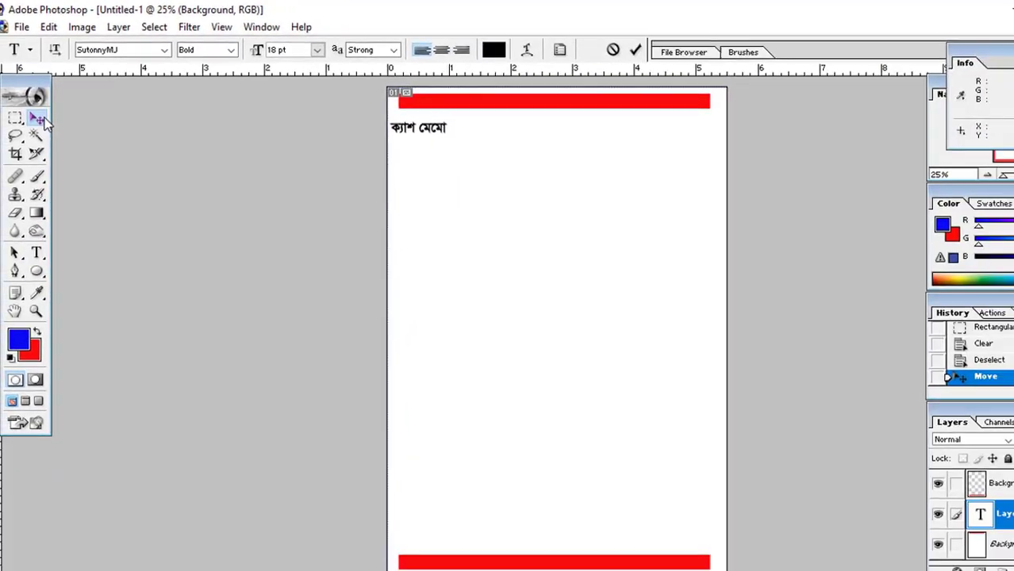
click(37, 118)
- Free Transform the heading to 148% height and apply it
key(ctrl+t)
drag(372, 111, 371, 120)
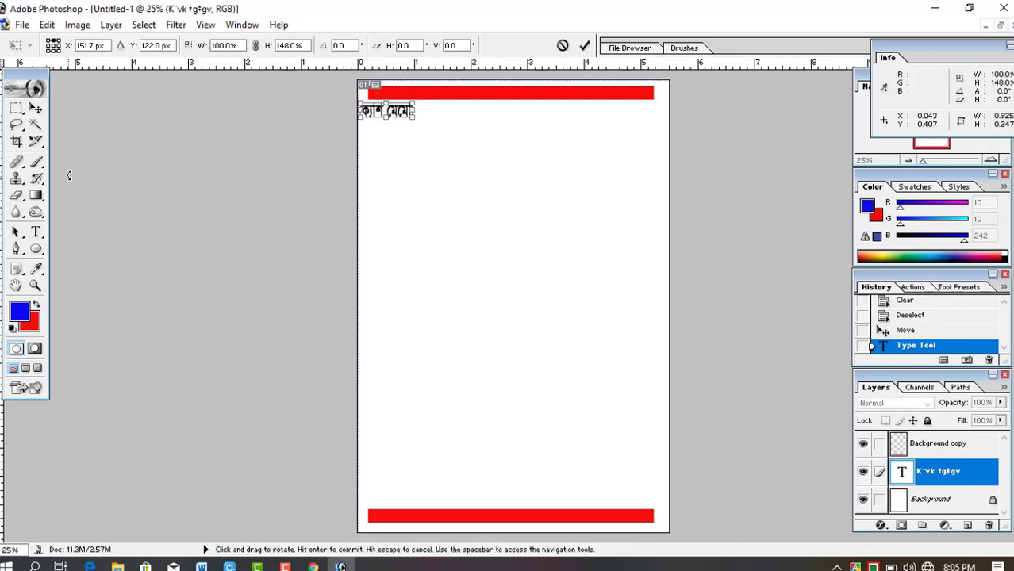
click(36, 232)
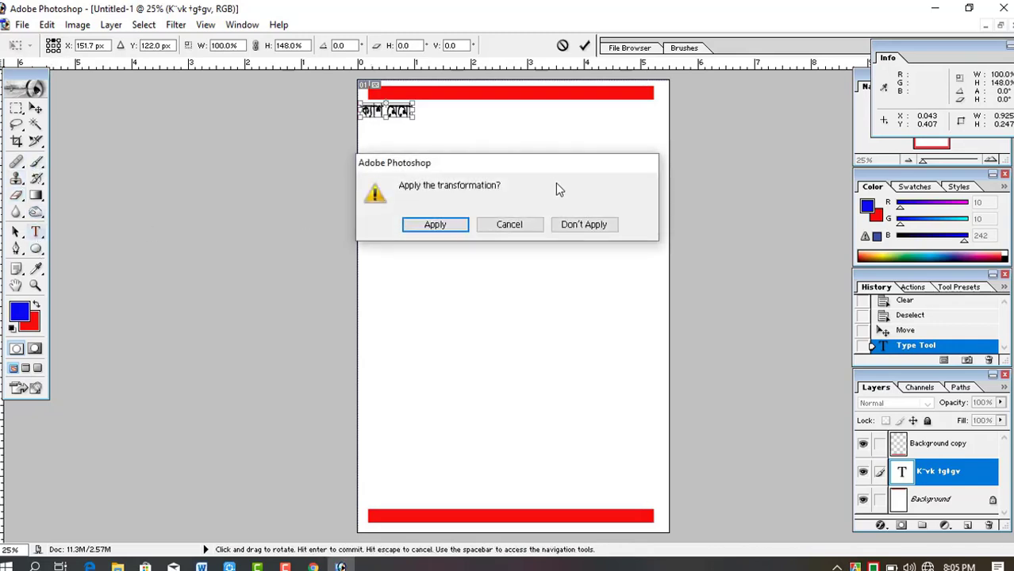
click(431, 226)
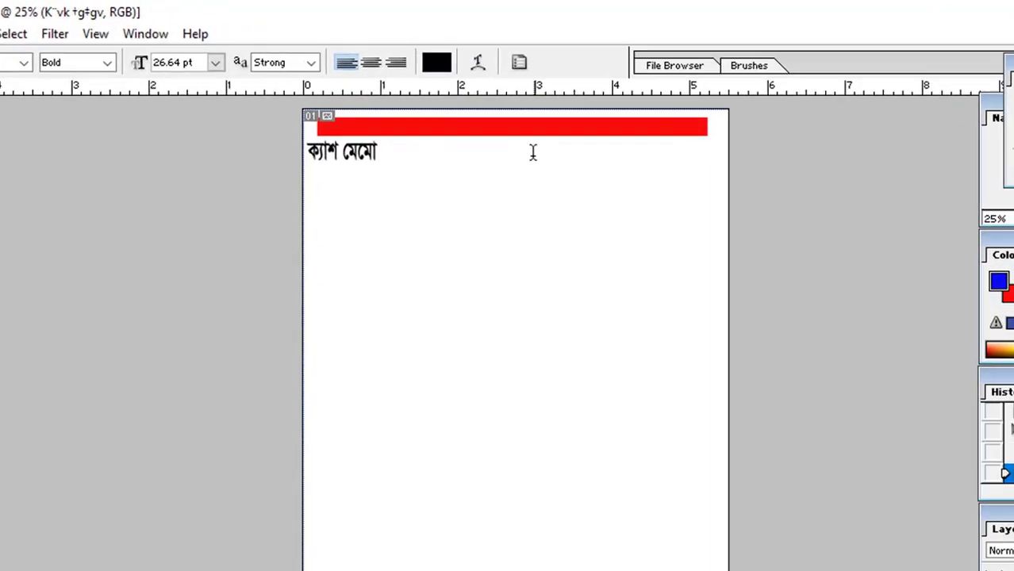
click(547, 179)
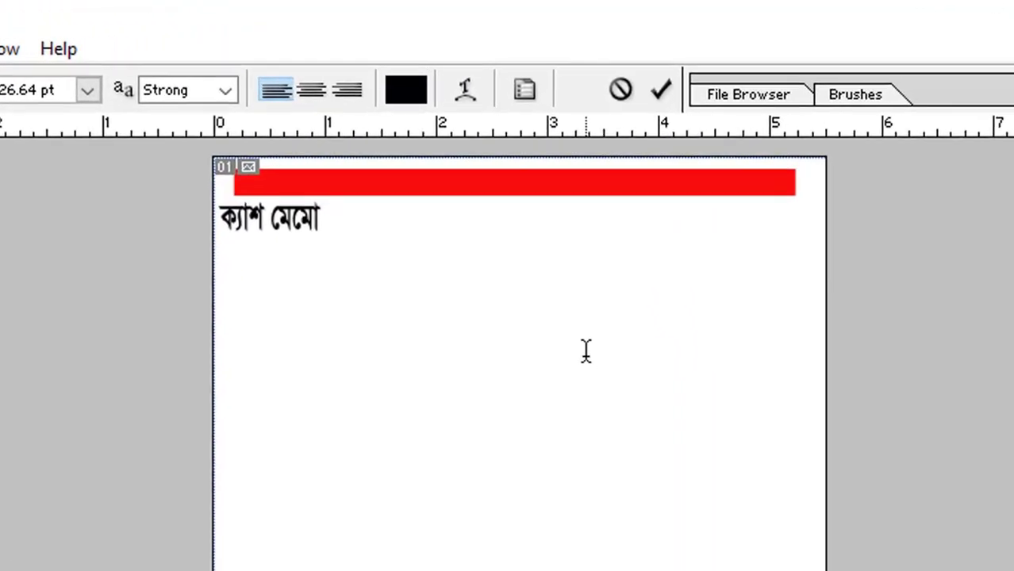
- Type the mobile-number line at the top right and set it to 11 pt
text(মো)
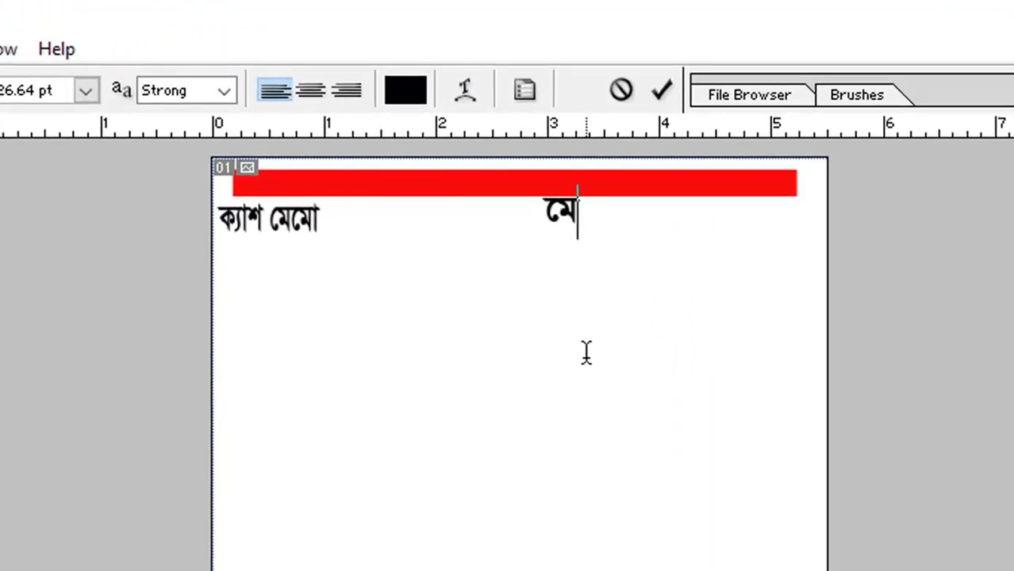
text(বা)
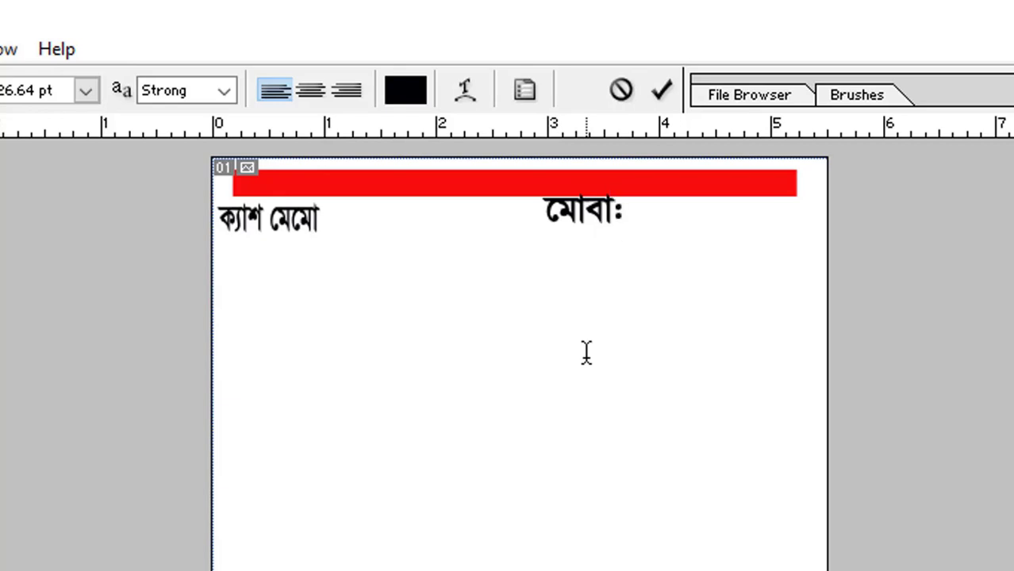
text(ঃ০১৯৯২৮ )
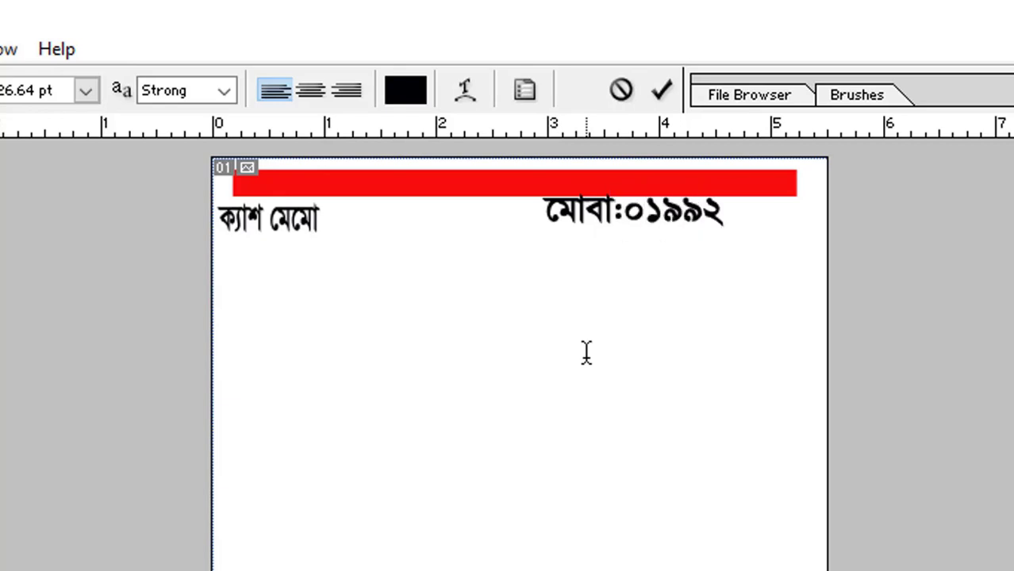
text(৬৩৫)
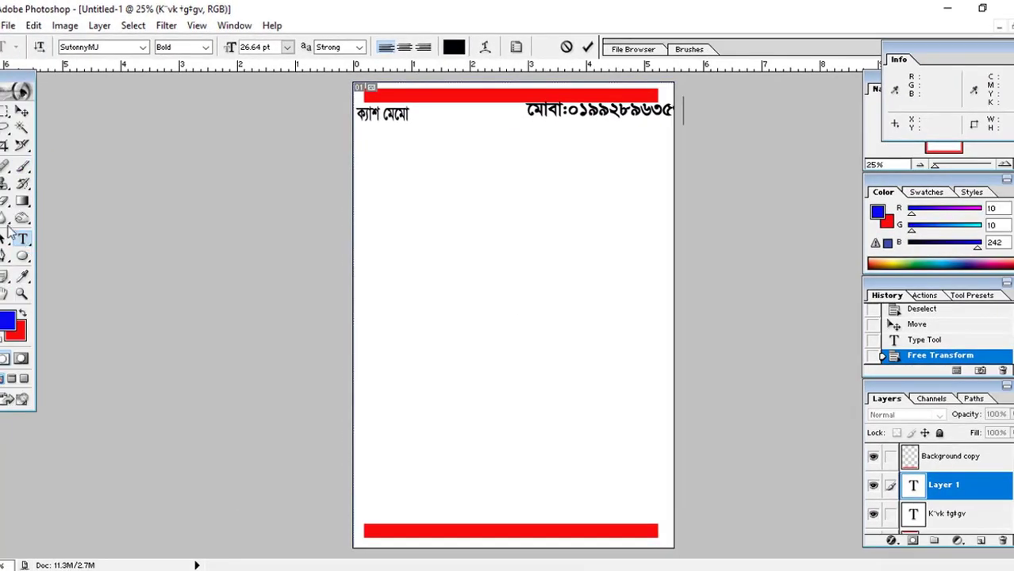
click(22, 112)
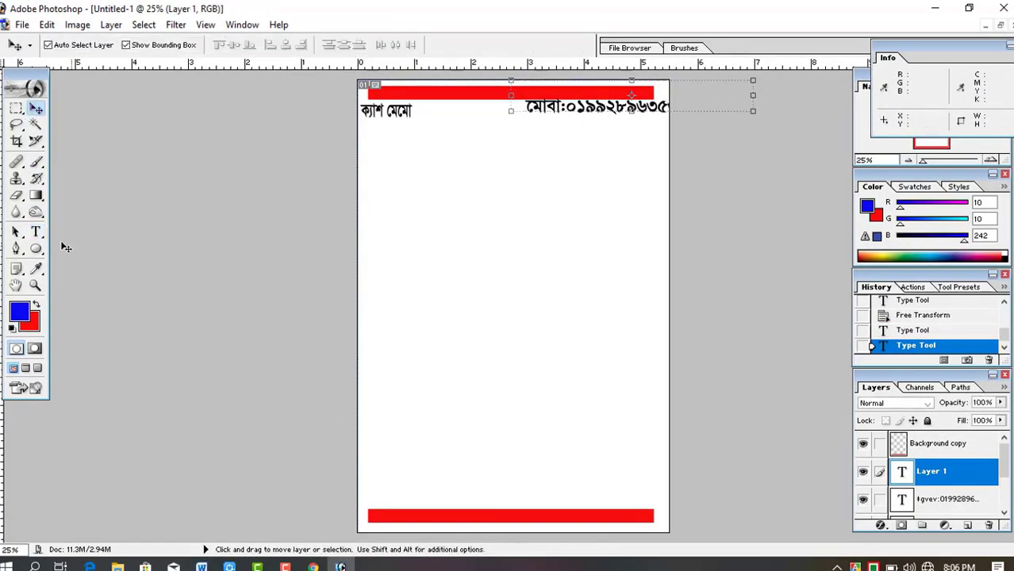
click(36, 232)
click(530, 111)
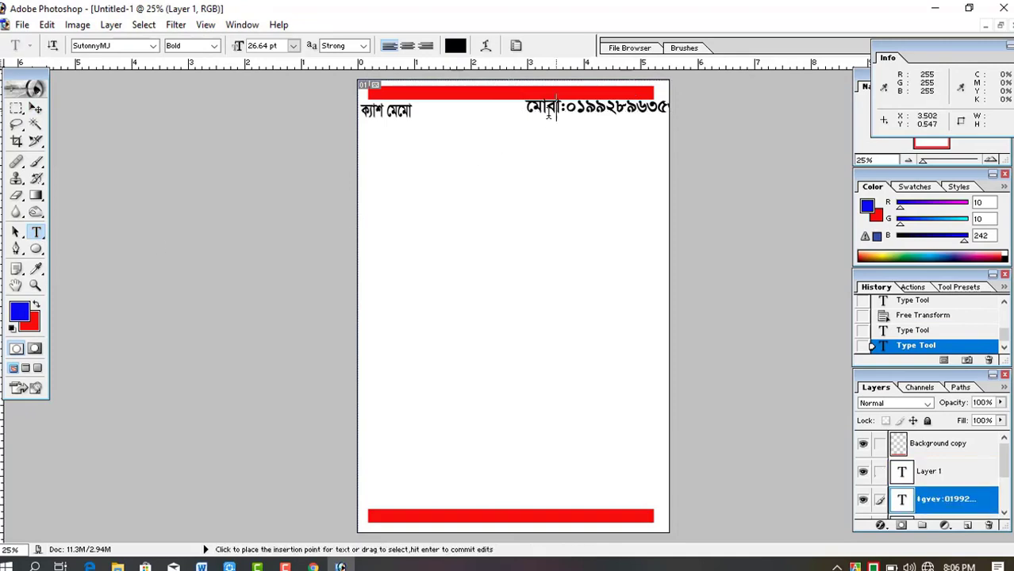
drag(673, 110, 735, 110)
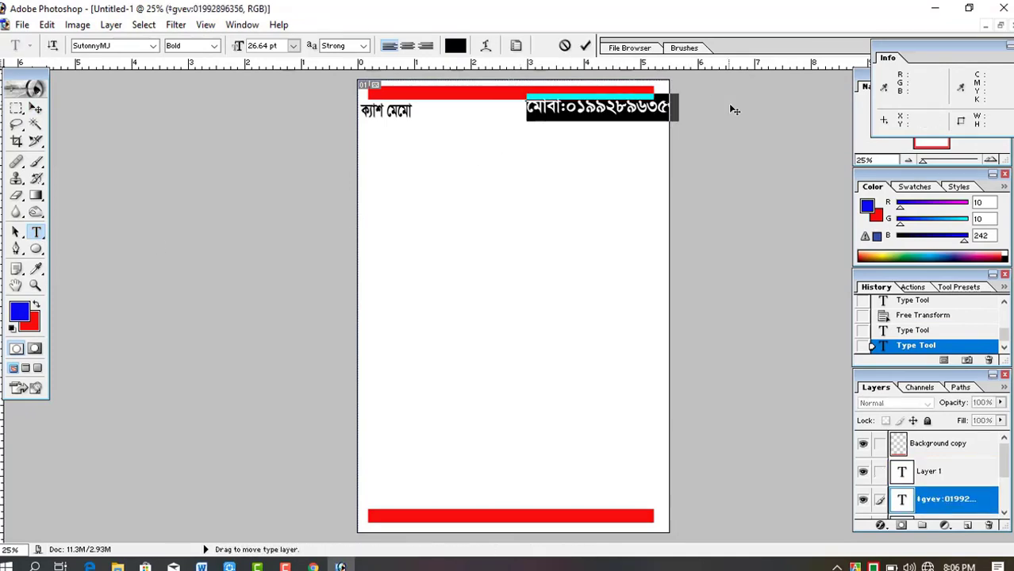
click(293, 45)
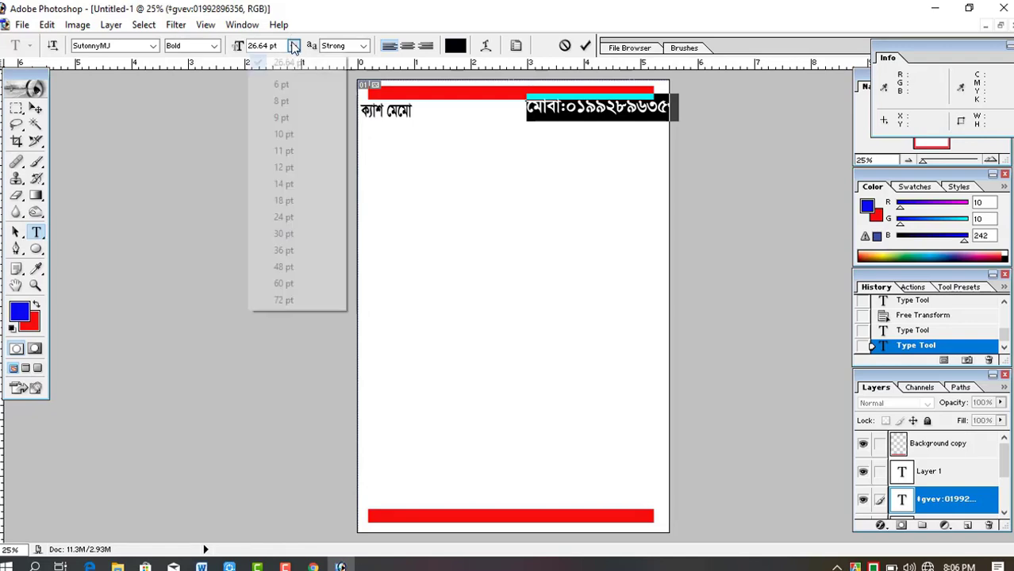
click(284, 151)
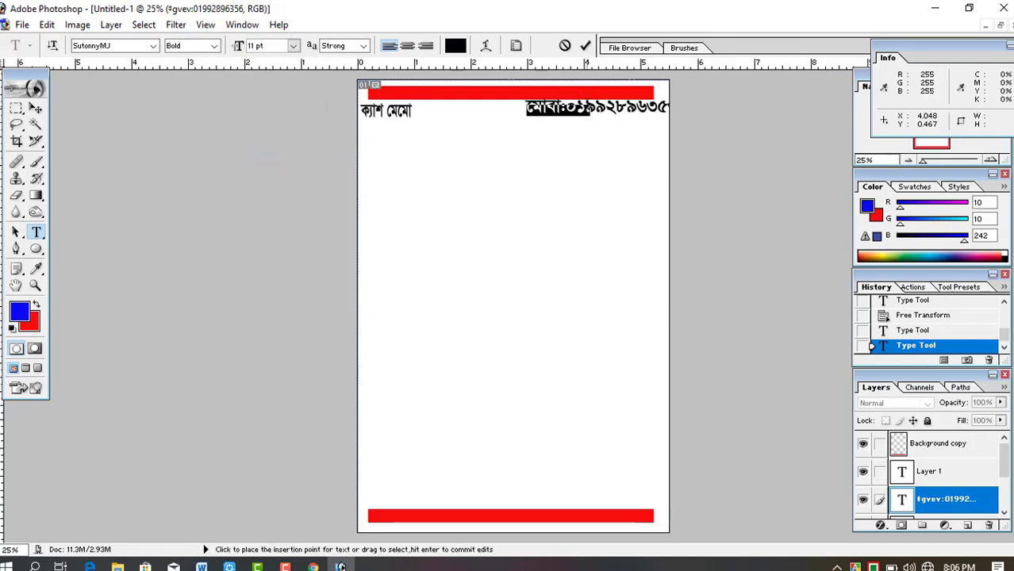
click(36, 108)
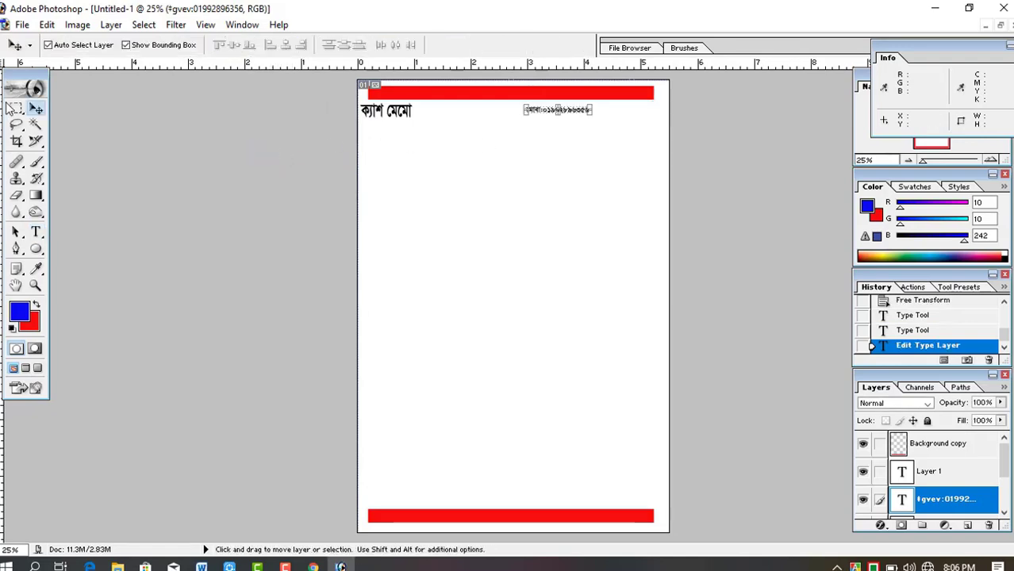
click(35, 232)
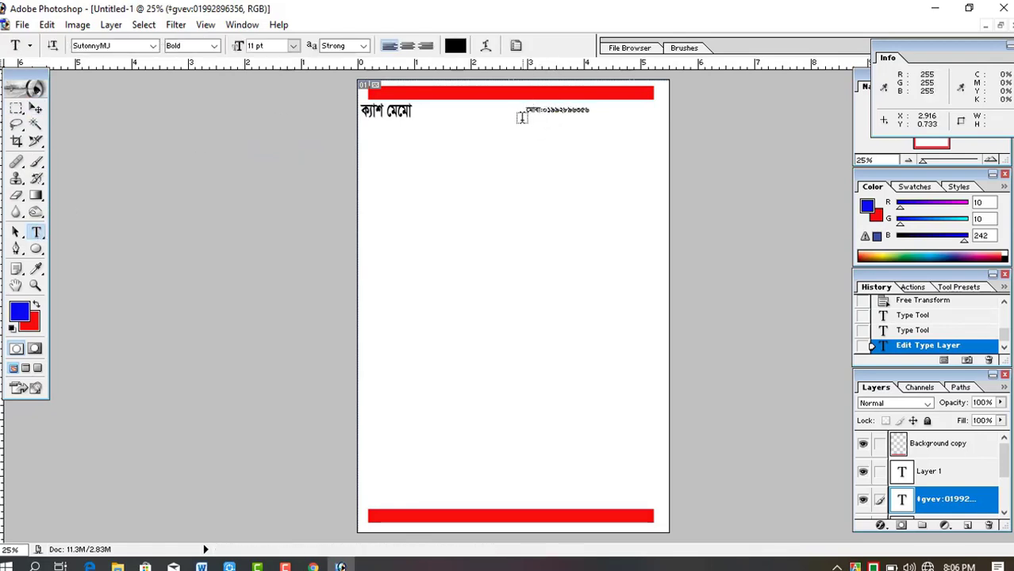
drag(521, 117, 576, 110)
click(573, 119)
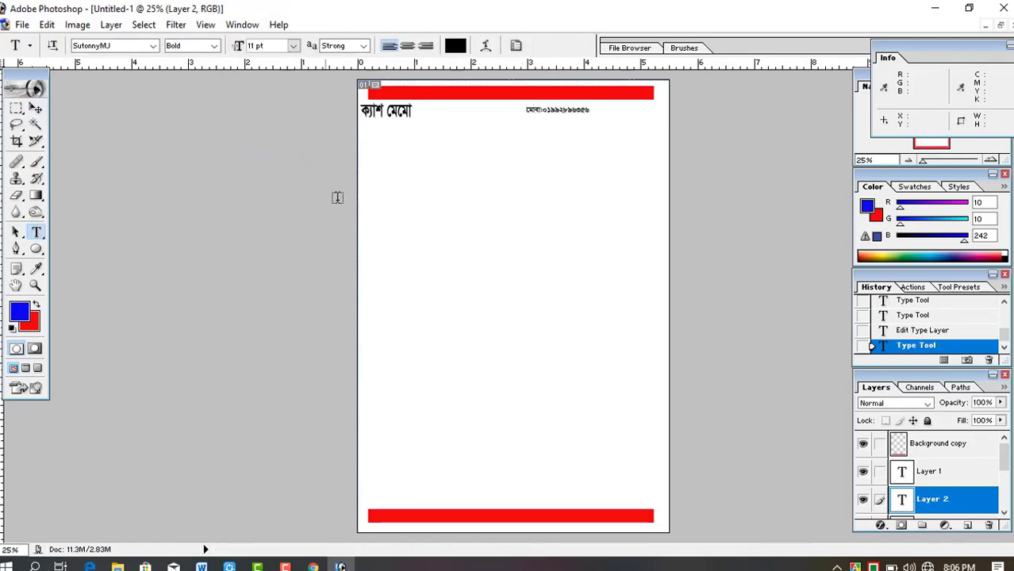
- Set the text size to 24 pt and finish the pending text edit
click(485, 192)
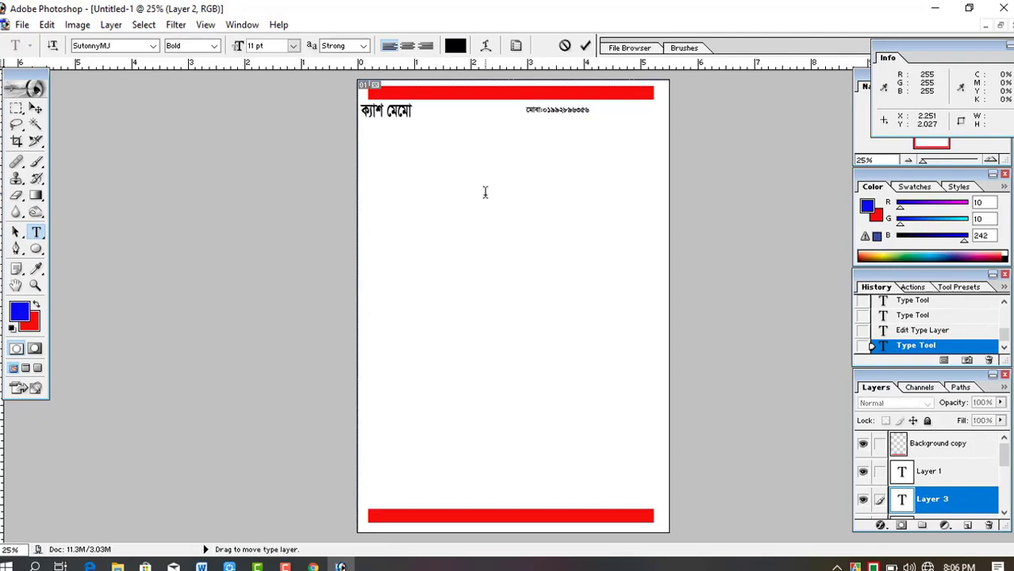
click(293, 46)
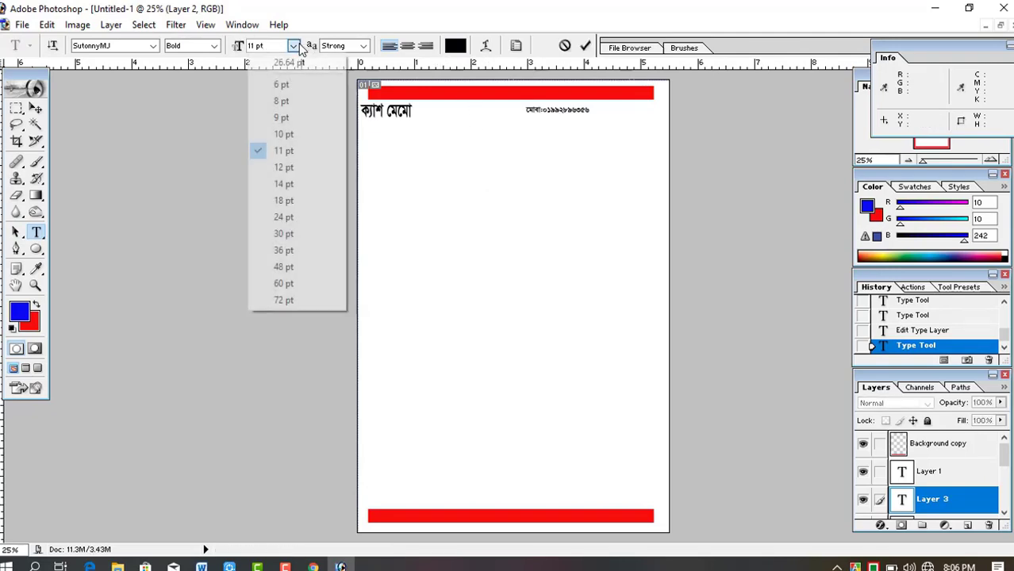
click(284, 222)
click(455, 157)
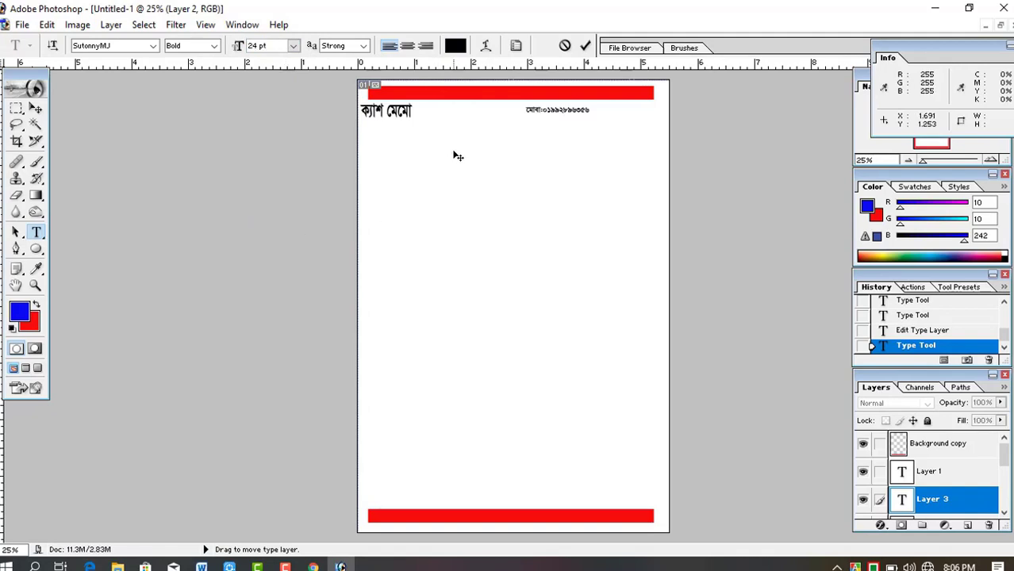
click(36, 108)
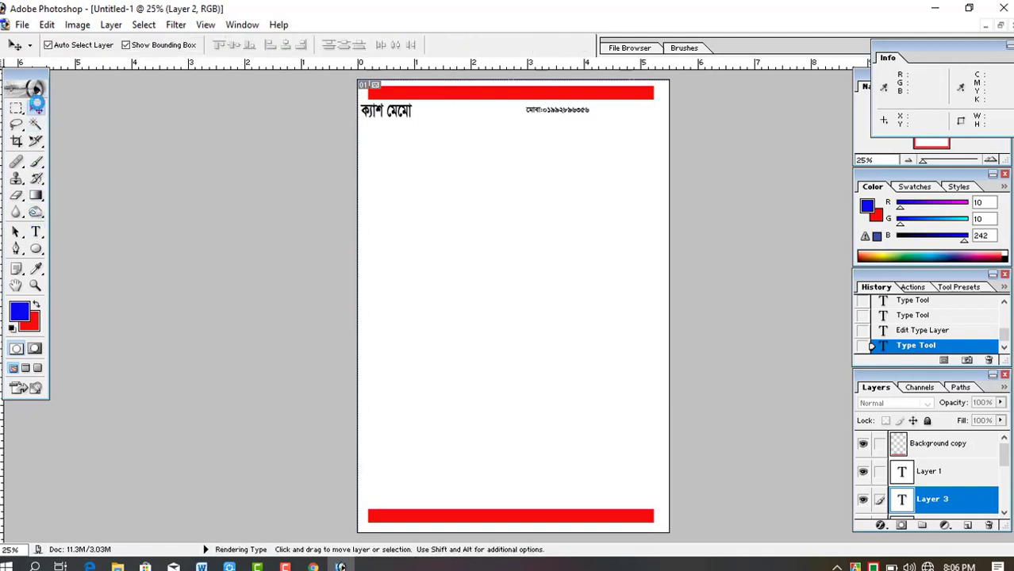
click(36, 231)
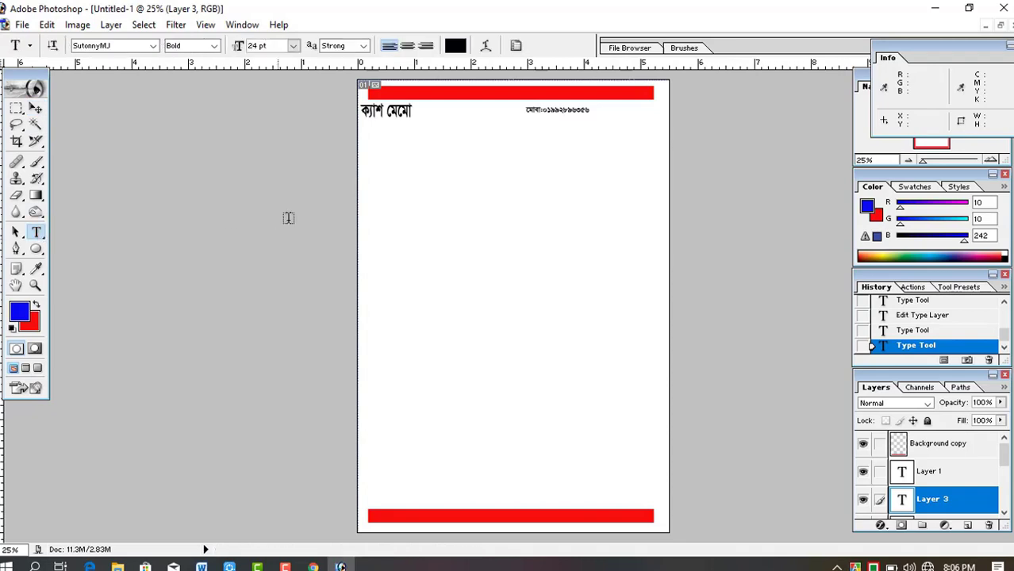
- Paste the company name 'নিঝুম স্টার পয়েন্ট কো: লি' below the header at 48 pt
click(403, 171)
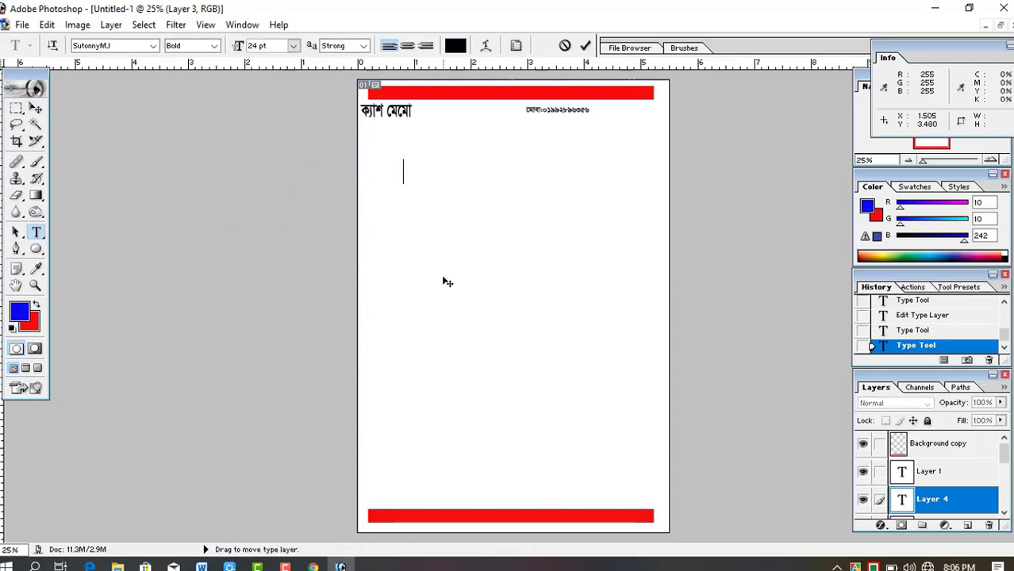
text(নিঝুম স্টার পয়েন্ট কো: লি)
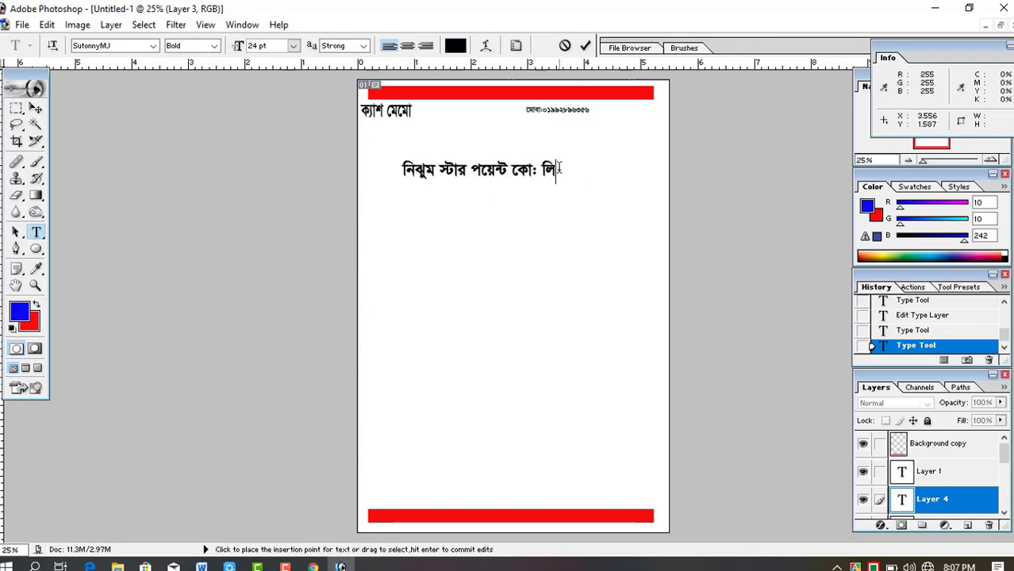
key(ctrl+a)
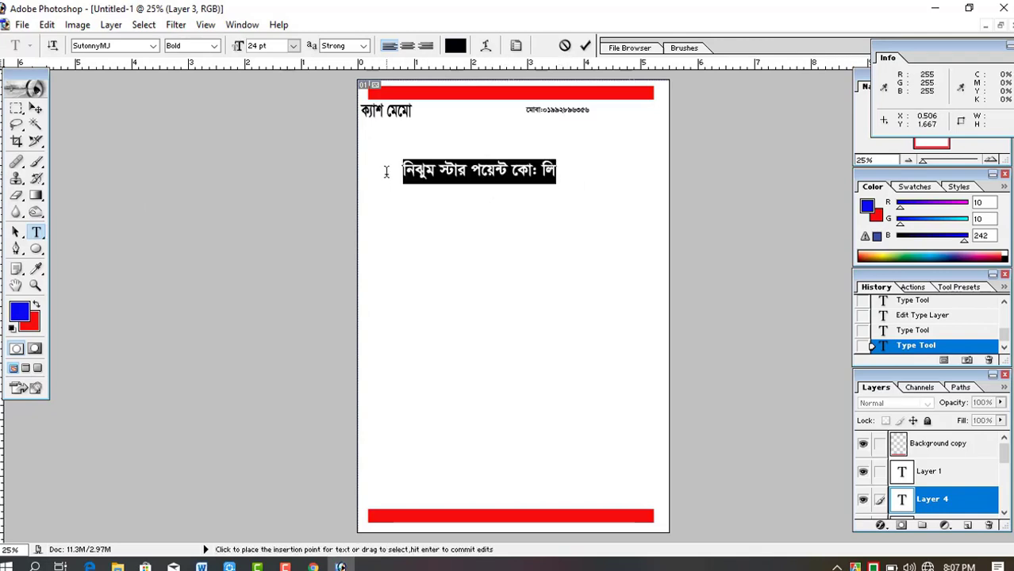
click(294, 46)
click(290, 266)
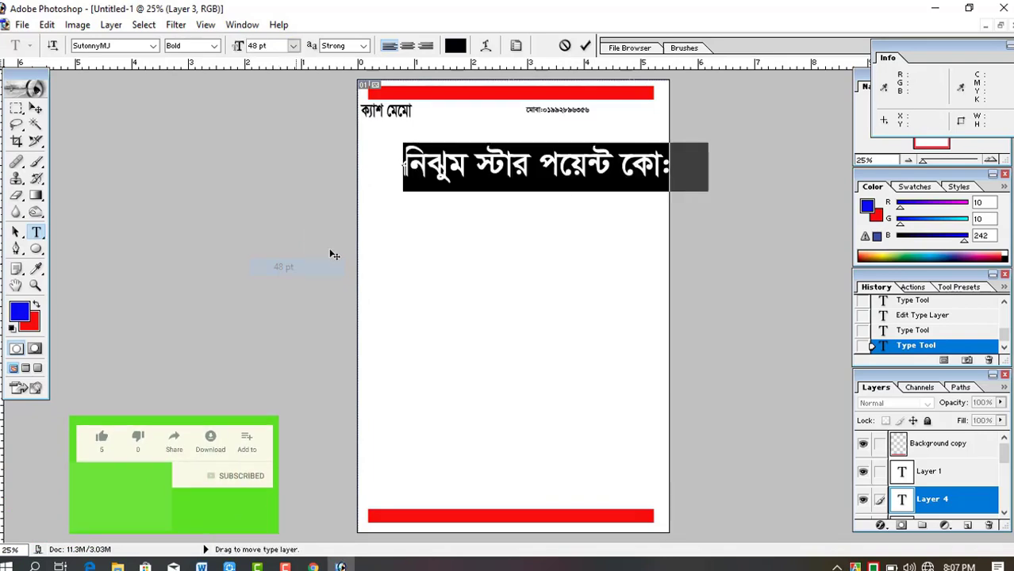
click(624, 165)
key(ctrl)
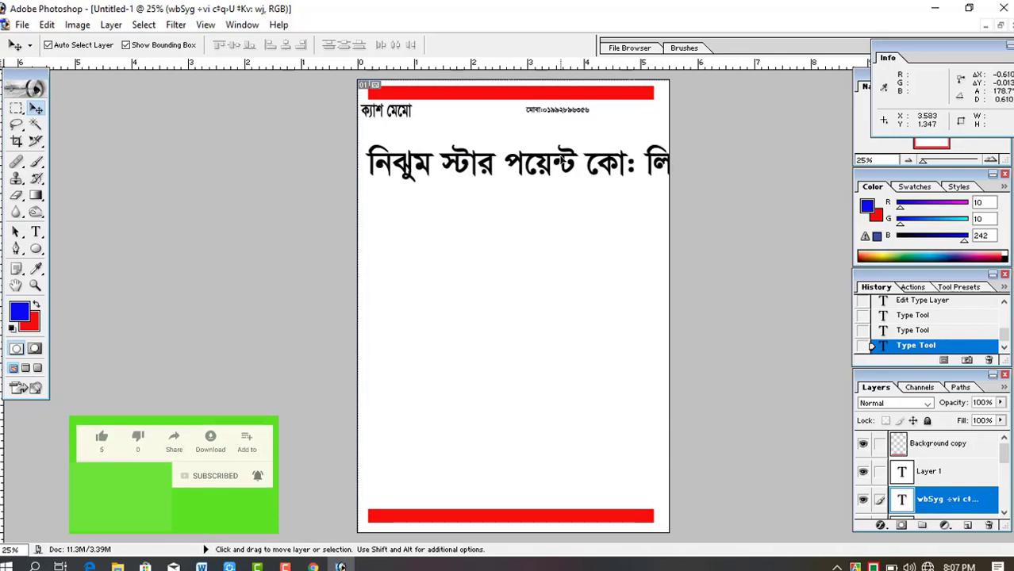
- Reduce the company name headline to 36 pt
click(561, 161)
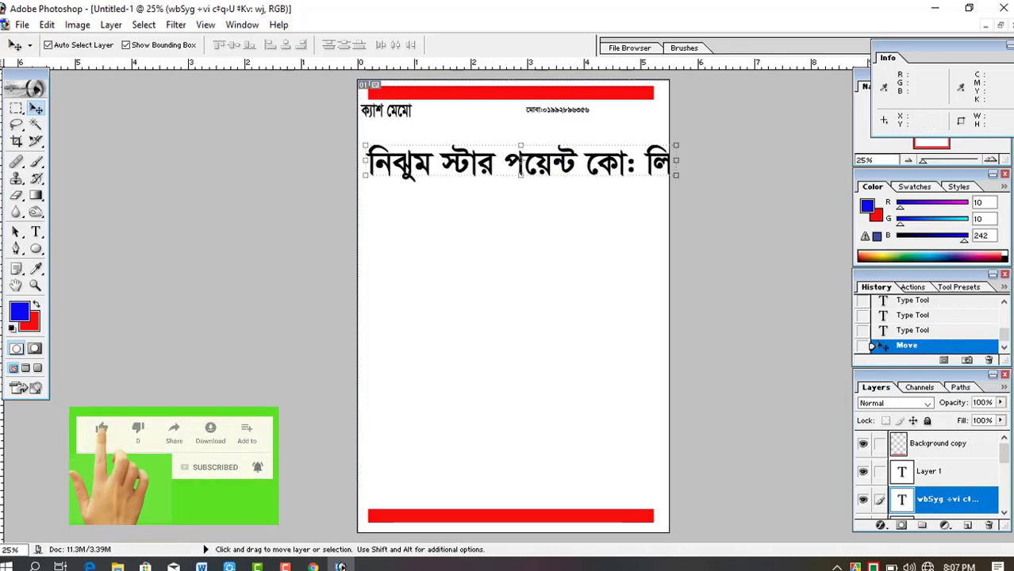
key(t)
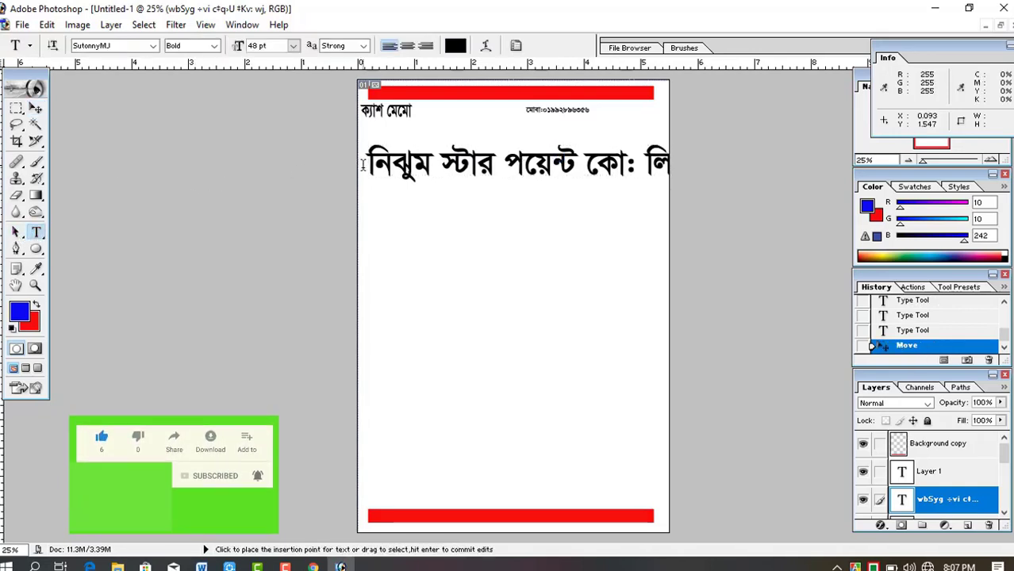
drag(363, 164, 680, 164)
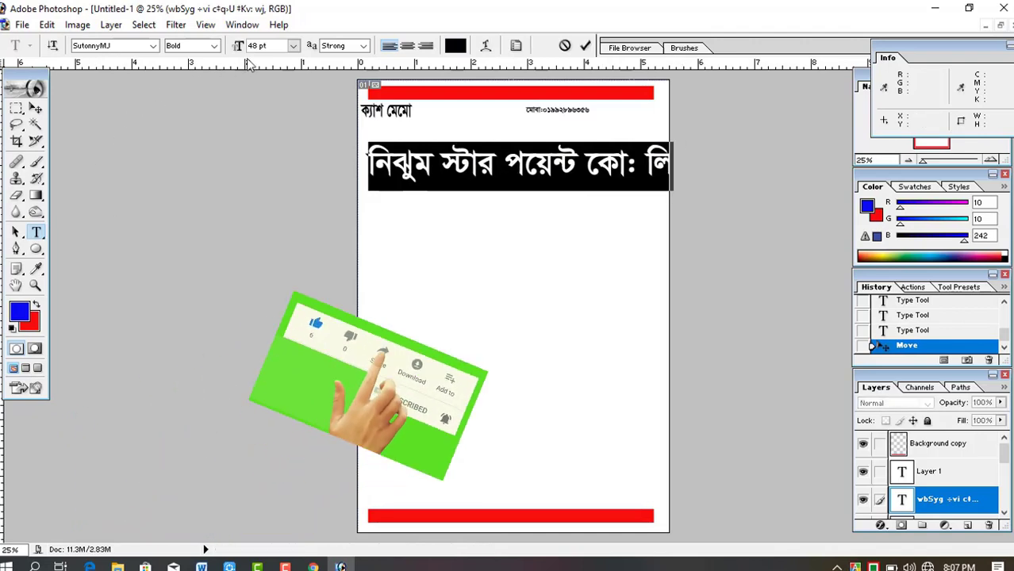
click(294, 46)
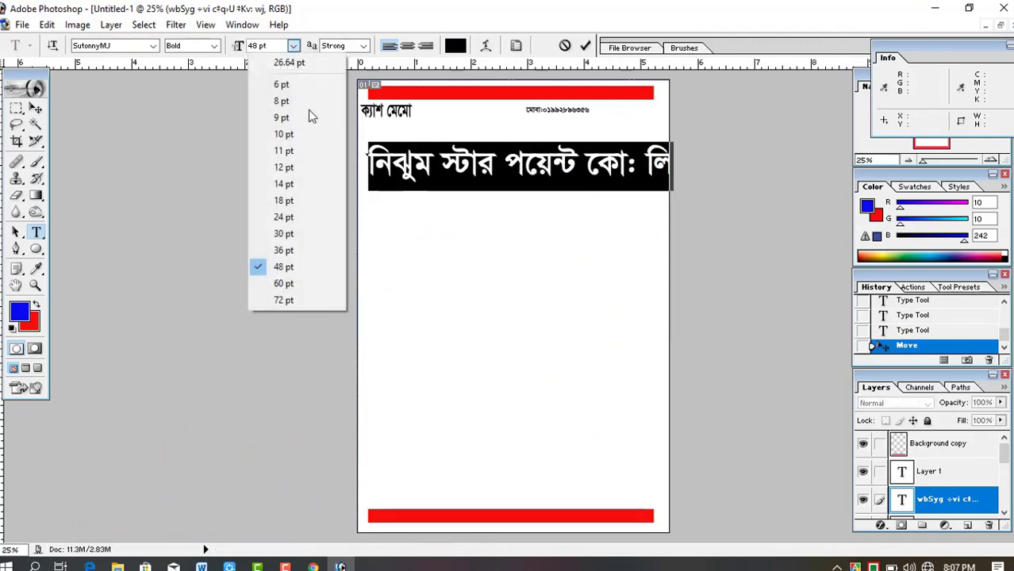
click(298, 252)
click(583, 167)
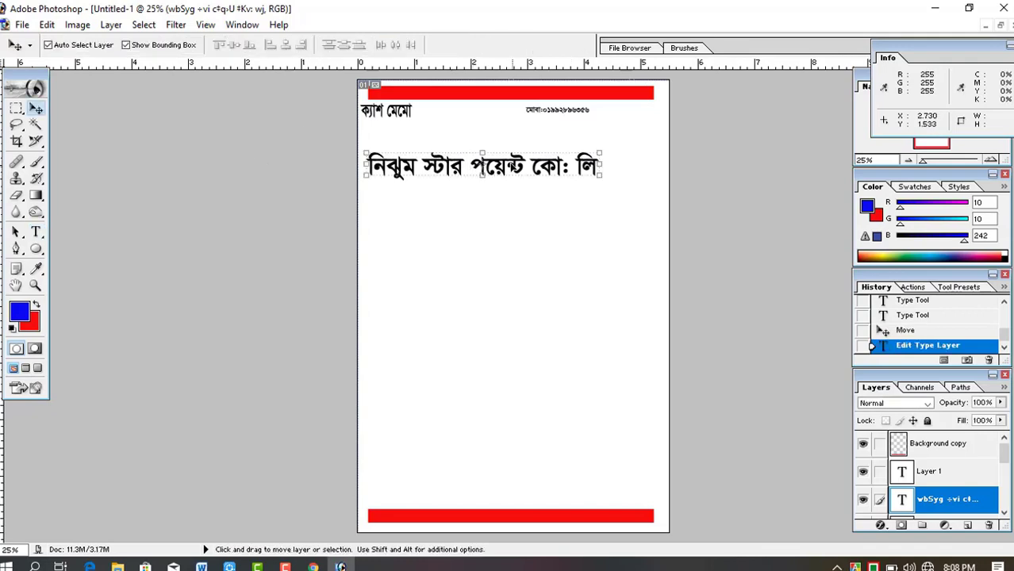
- Centre the headline under the header and stretch it wider and taller
drag(512, 167, 525, 139)
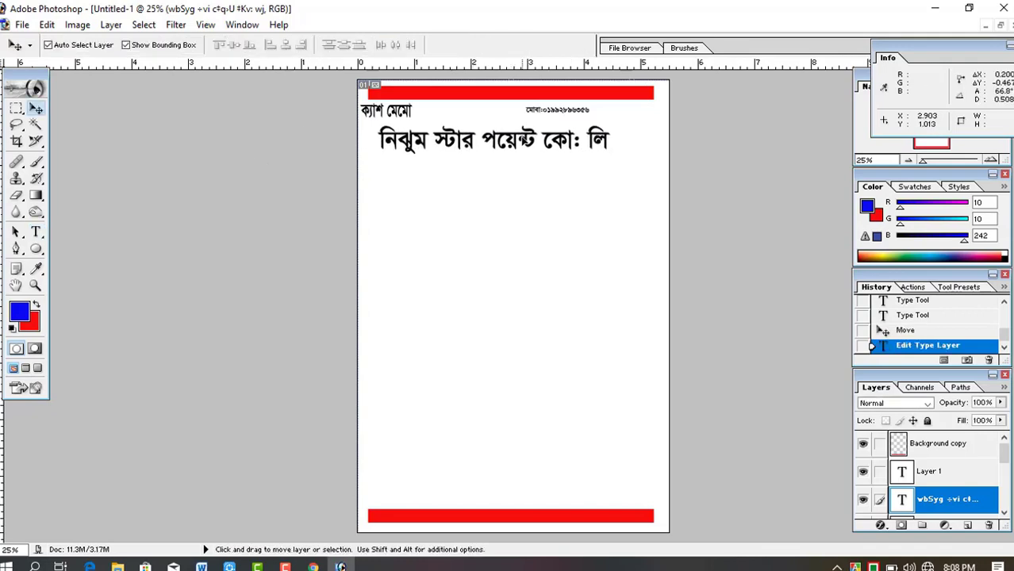
drag(612, 141, 647, 140)
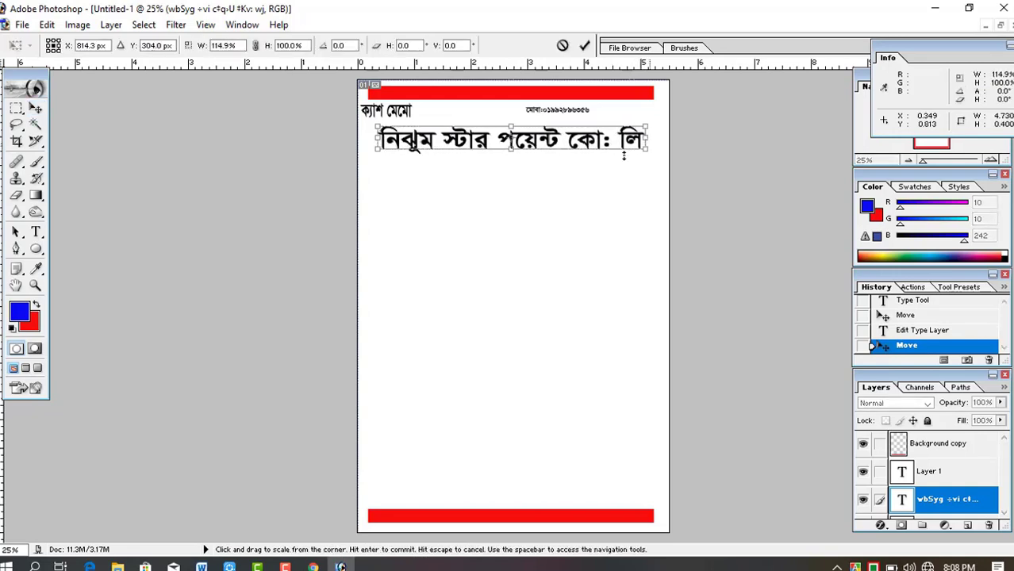
drag(514, 147, 512, 157)
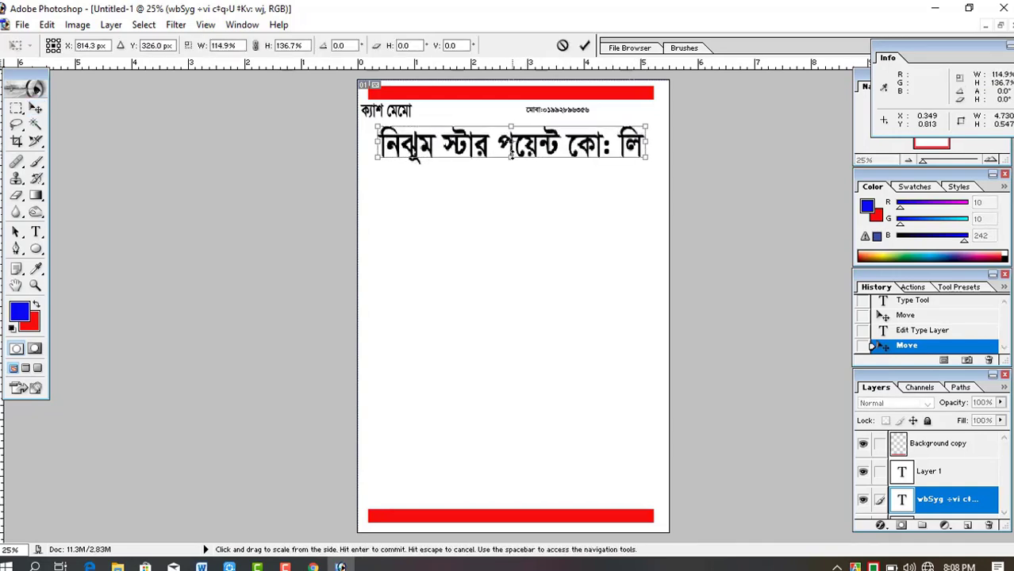
key(Return)
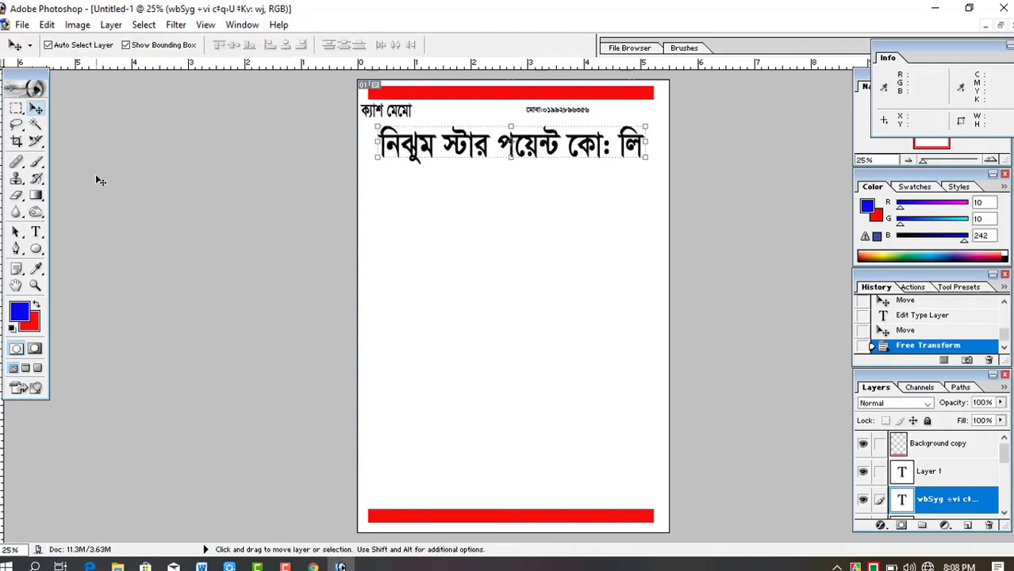
- Show the reference memo alongside, then maximize the working page again
click(1001, 27)
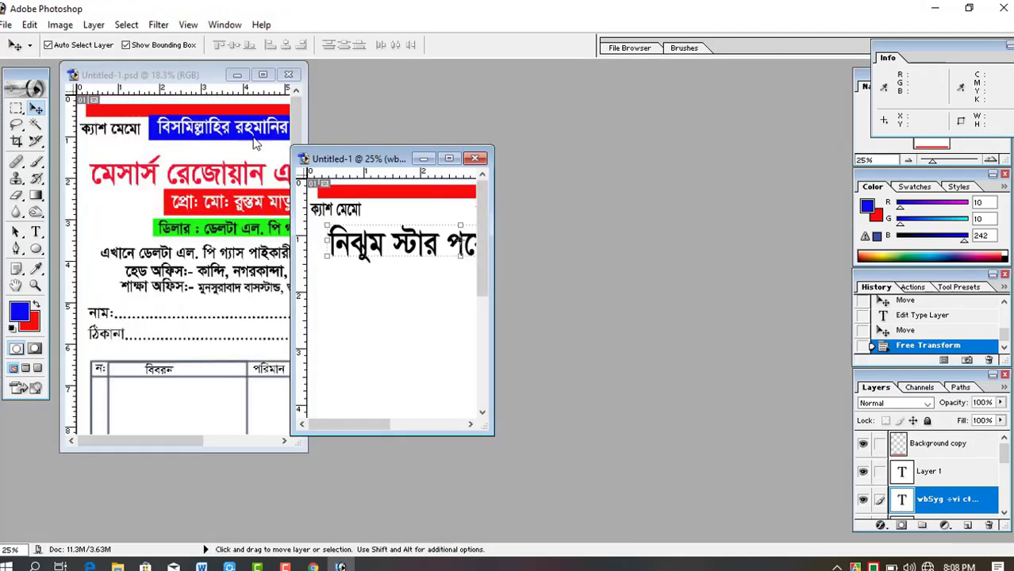
click(448, 159)
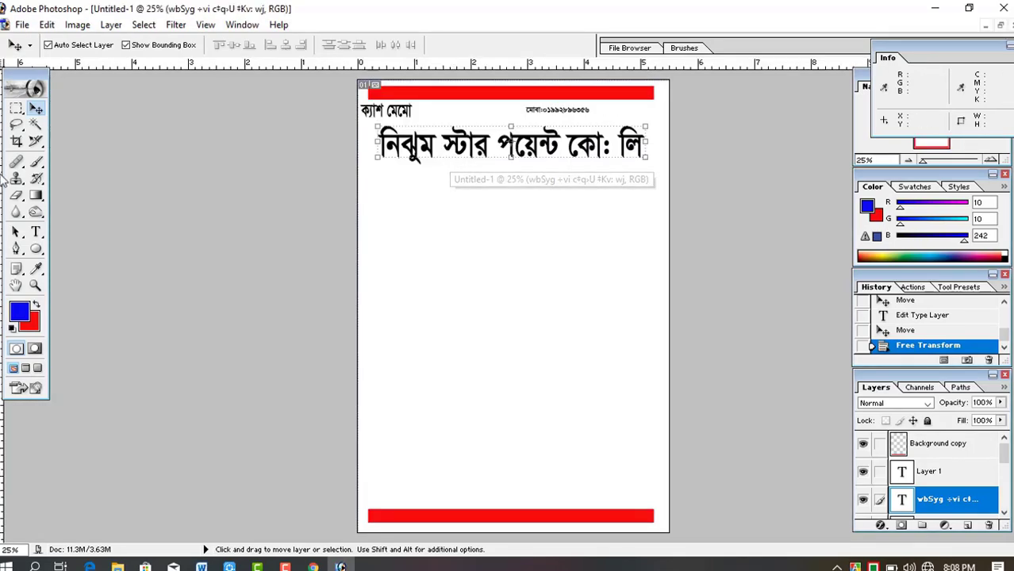
click(35, 232)
- Paste the proprietor line and move it up directly under the company name
click(459, 191)
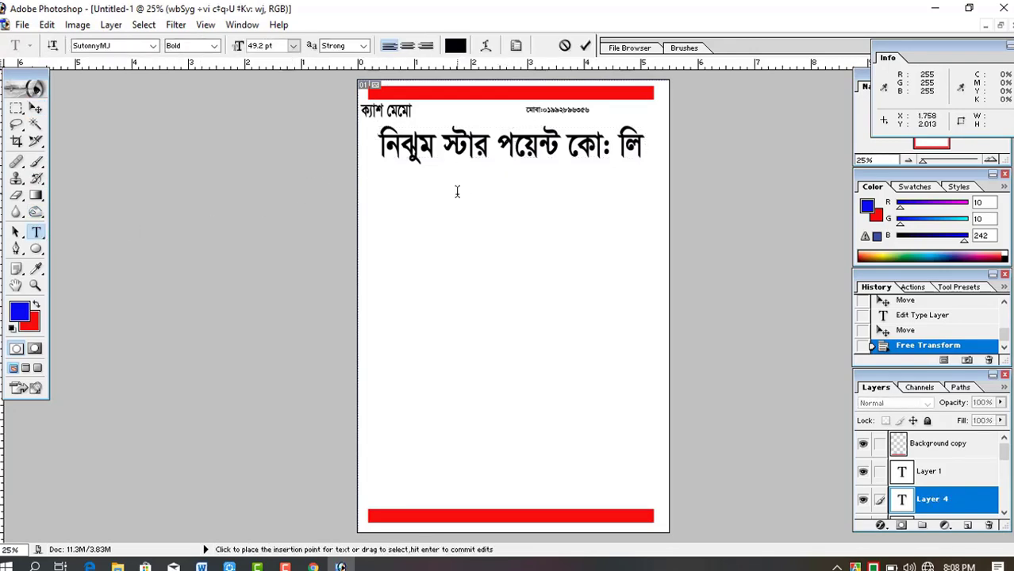
text(প্রোপা:মো: মফিজুর রহমান)
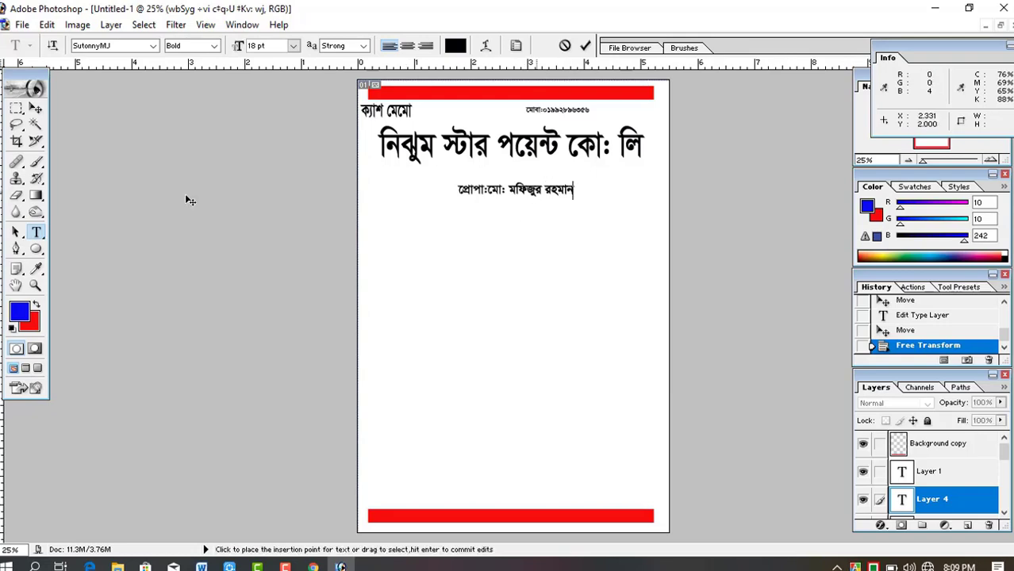
click(34, 108)
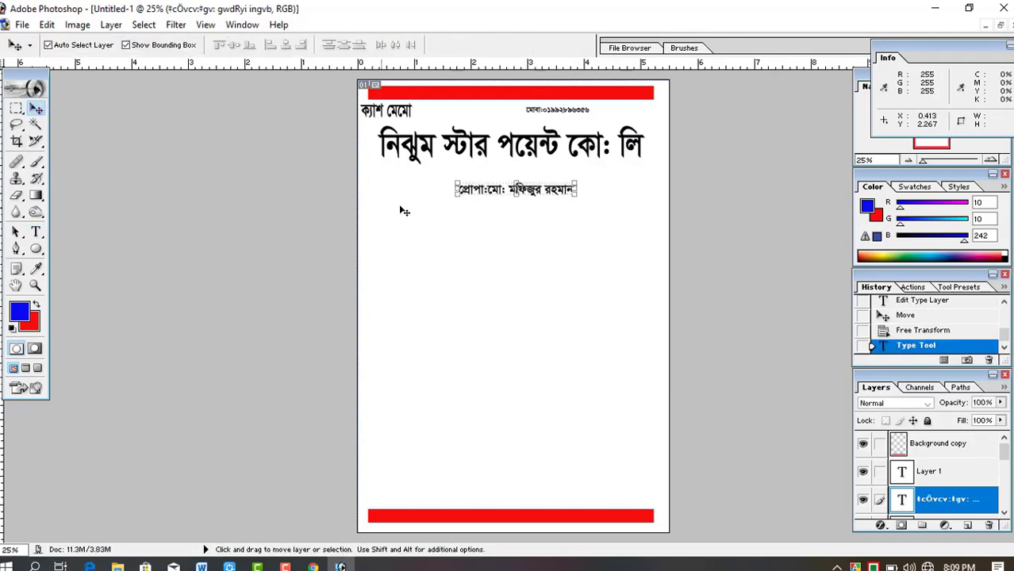
drag(495, 192, 491, 176)
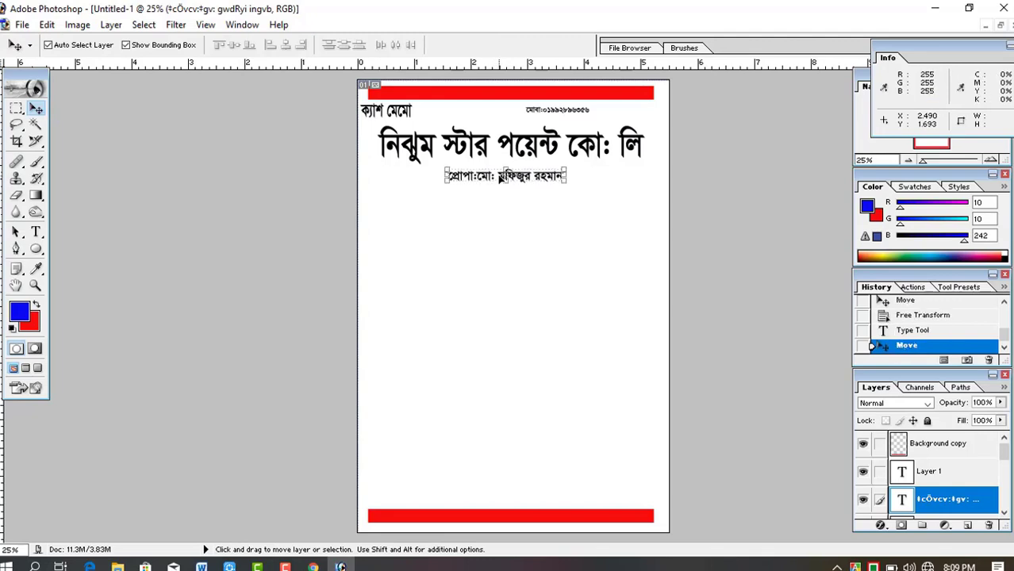
click(16, 108)
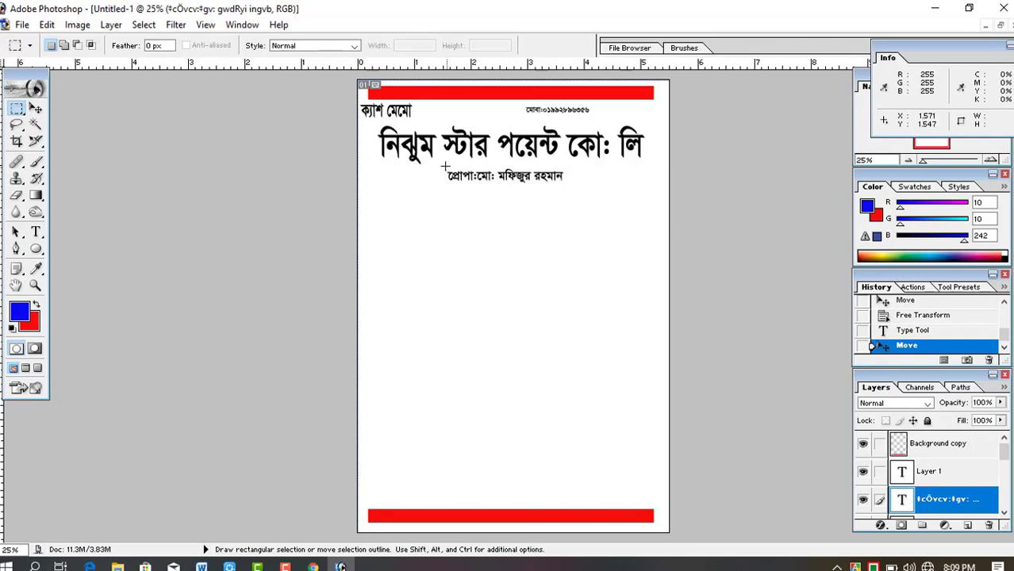
- Fill a rectangle behind the proprietor line with red F80D0D on the Background layer
drag(443, 168, 568, 188)
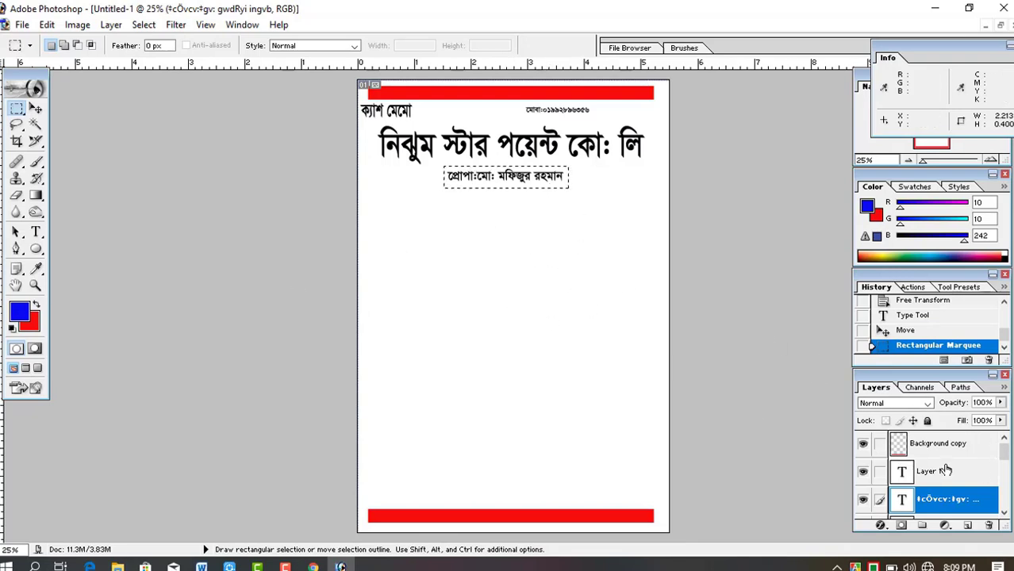
scroll(946, 470, down, 5)
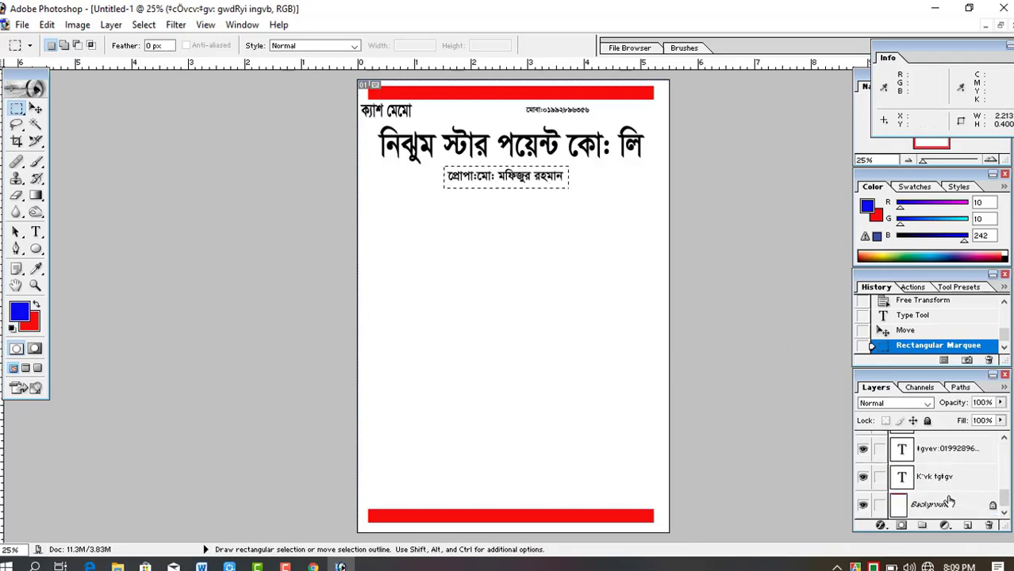
click(948, 503)
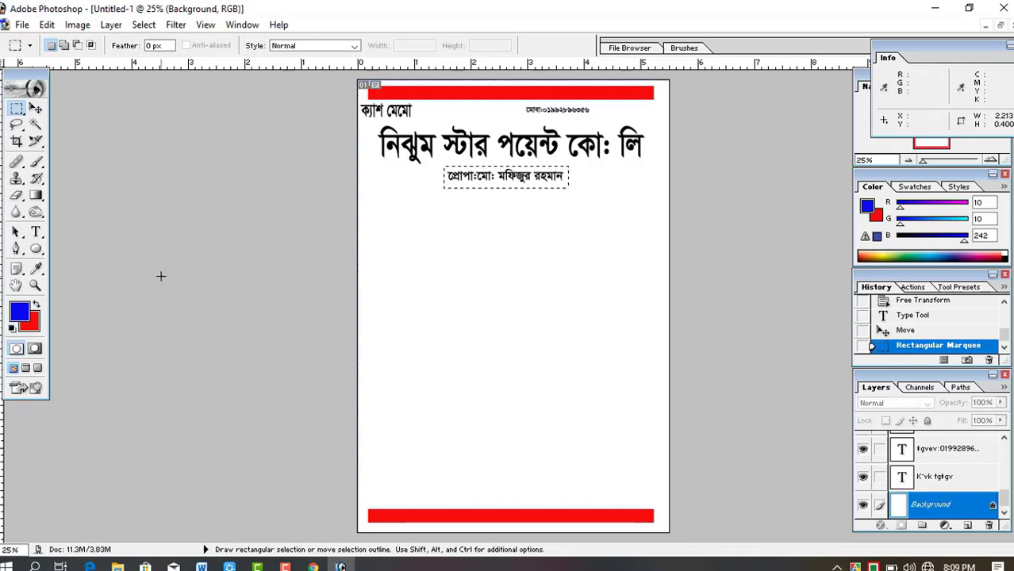
click(32, 325)
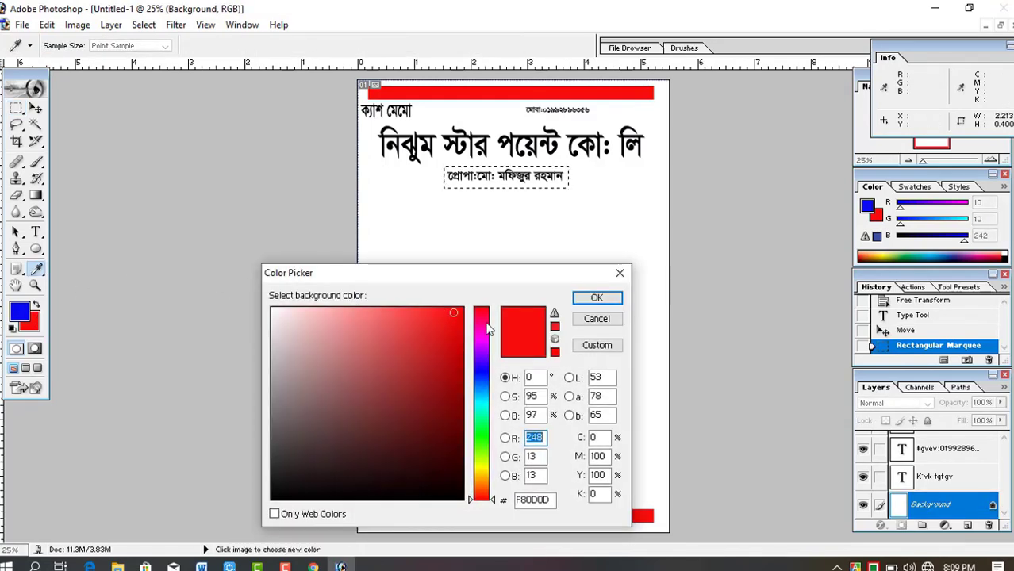
click(609, 298)
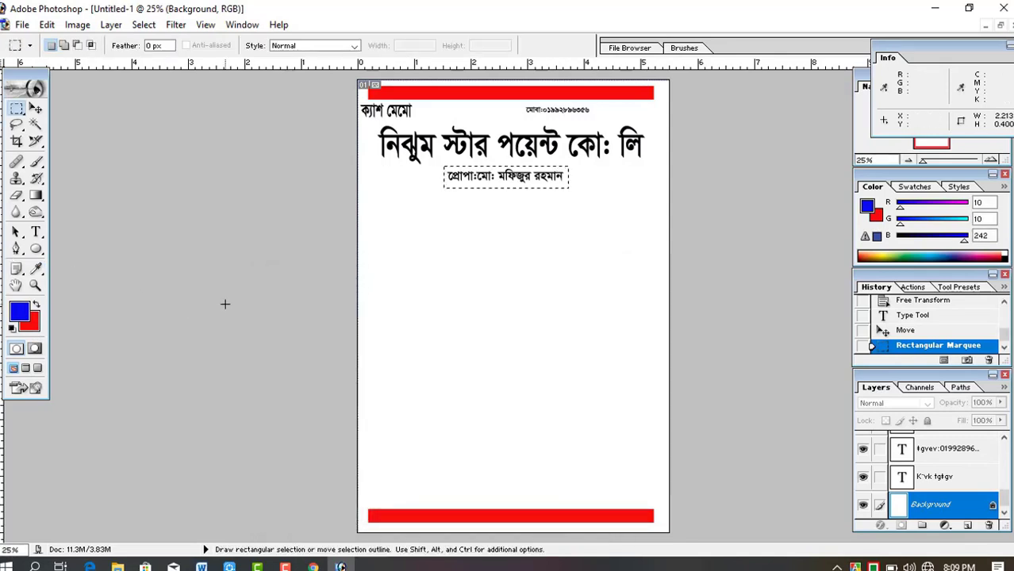
key(Delete)
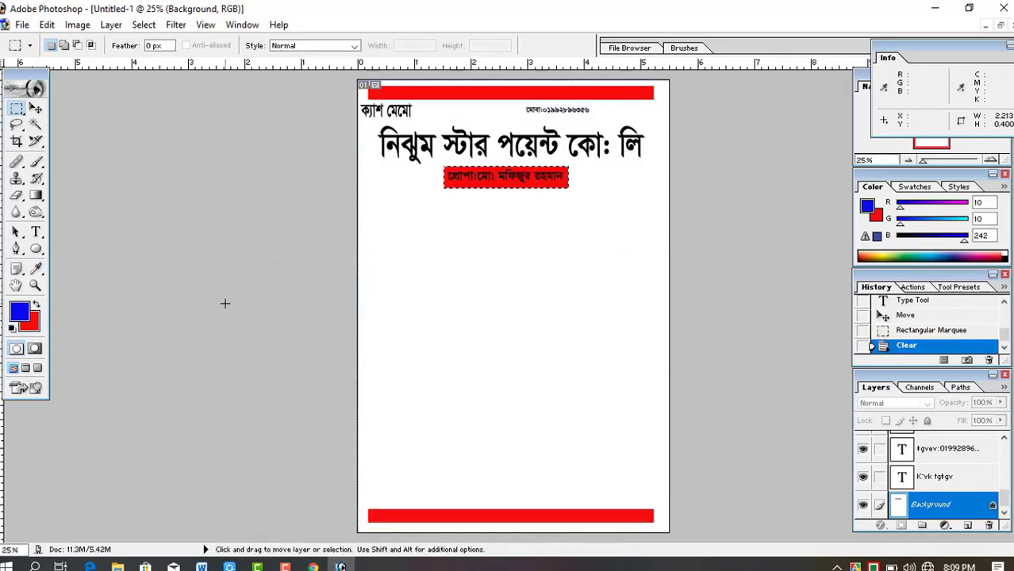
key(ctrl+d)
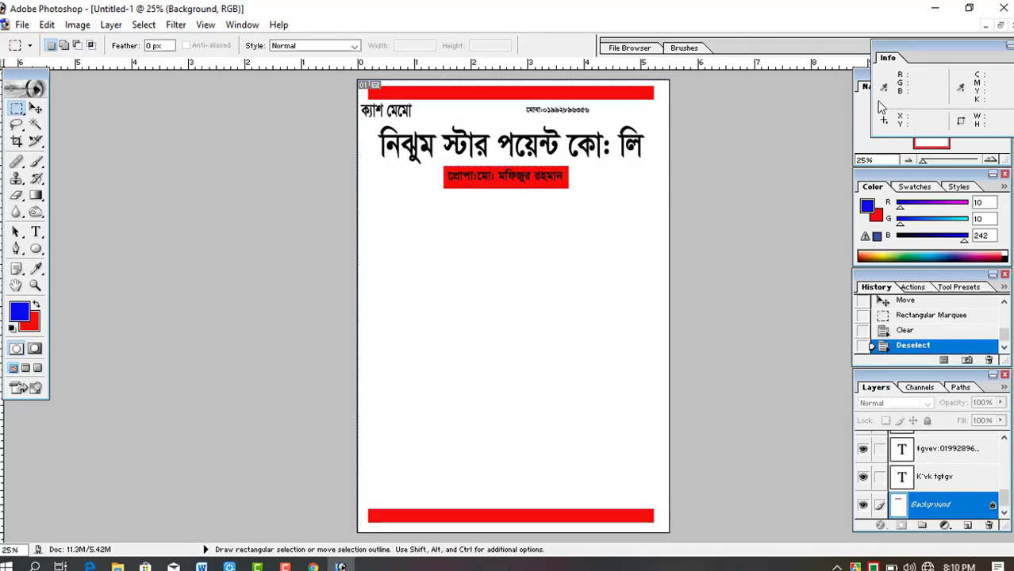
click(1000, 25)
click(238, 294)
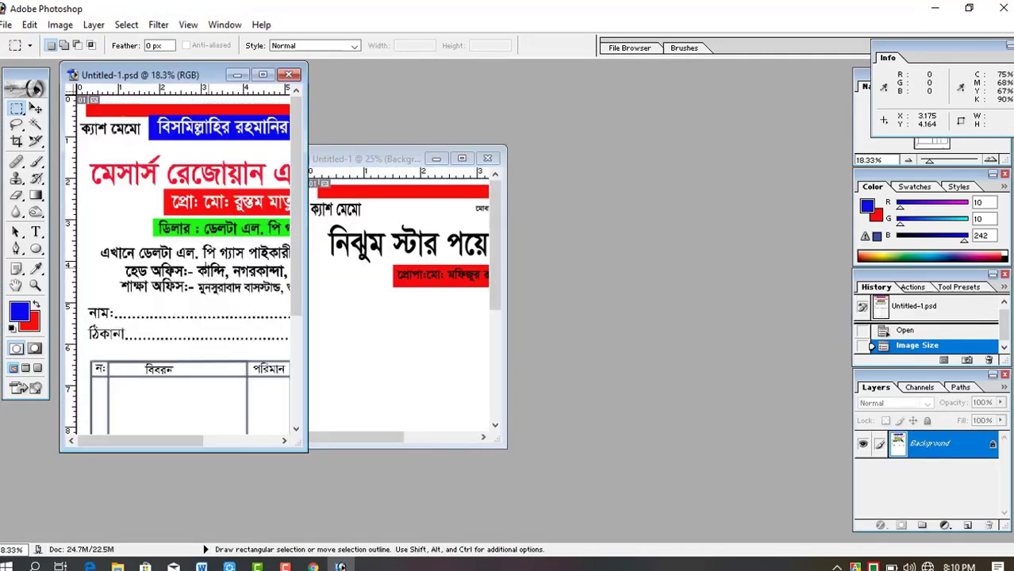
- Paste the blue Bengali services text and move it just under the red box
click(462, 158)
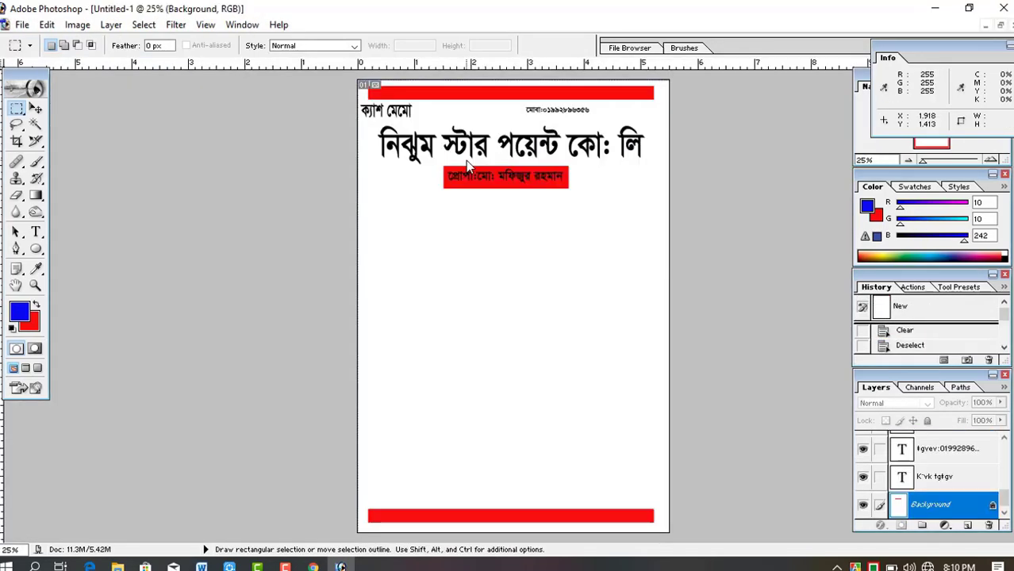
click(35, 233)
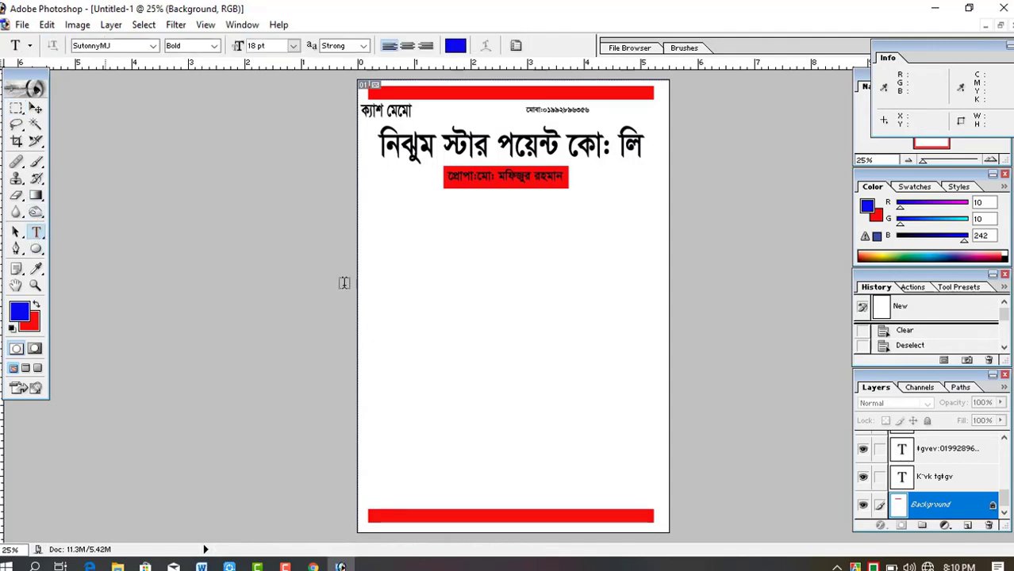
click(476, 224)
text(এখানে খাতা, কলম,)
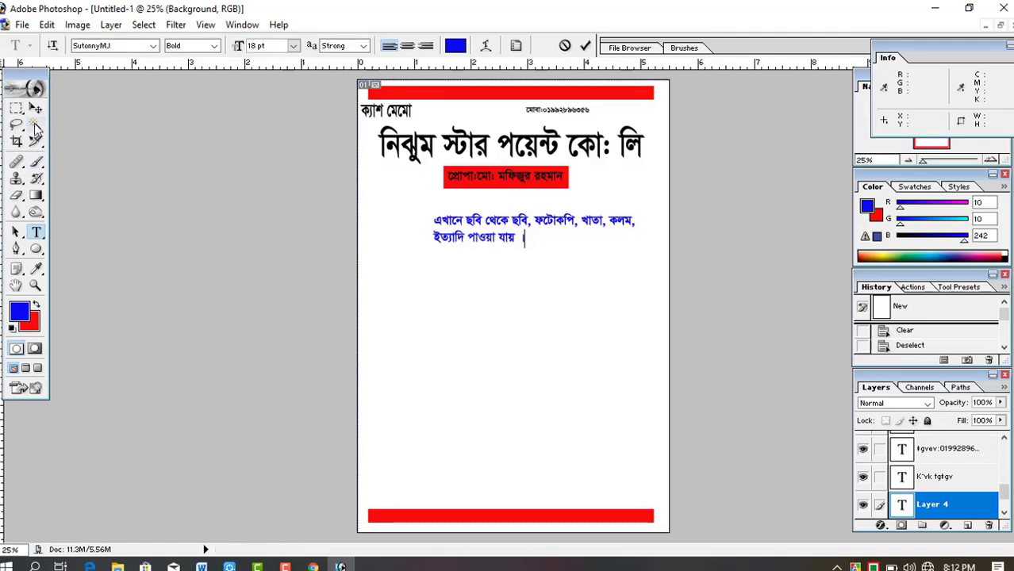
click(36, 109)
drag(517, 229, 402, 203)
- Set the services text size to 18 pt
click(36, 231)
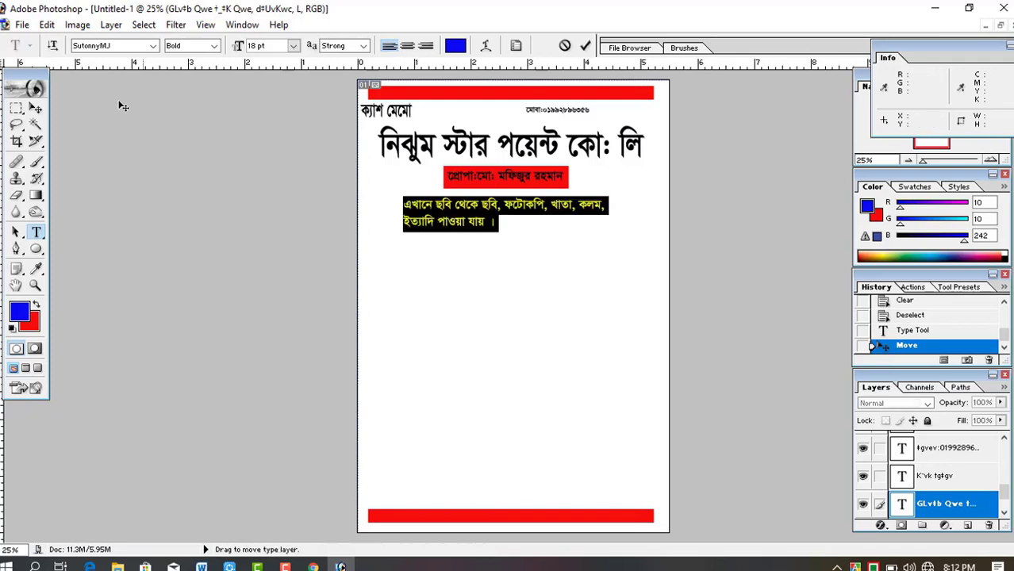
click(293, 46)
click(277, 234)
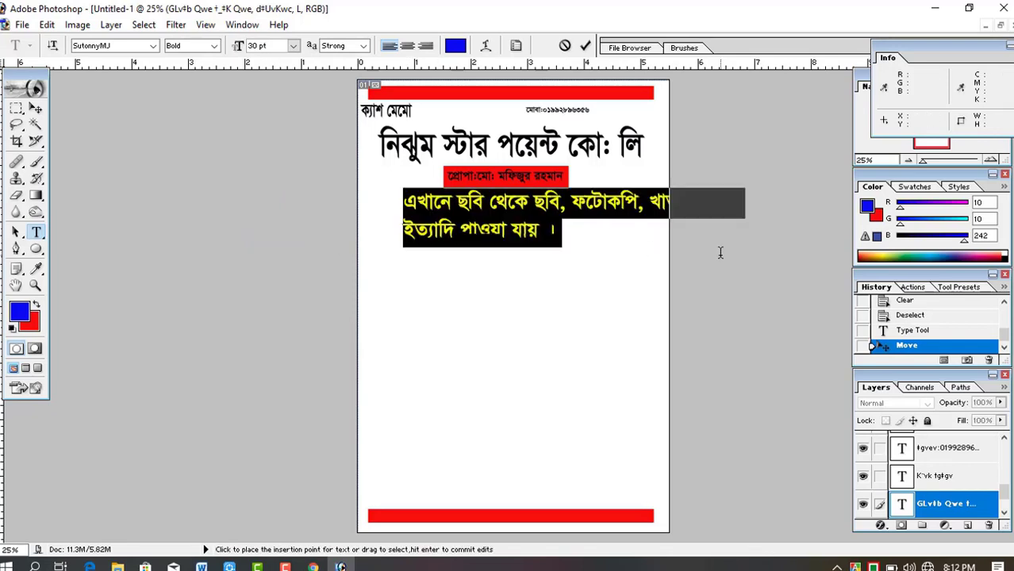
click(293, 46)
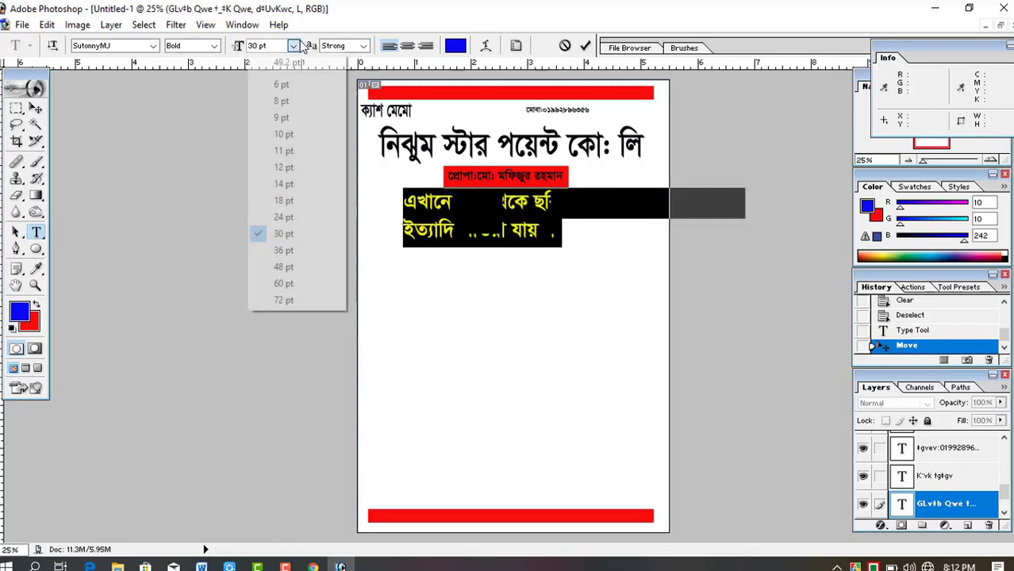
click(262, 207)
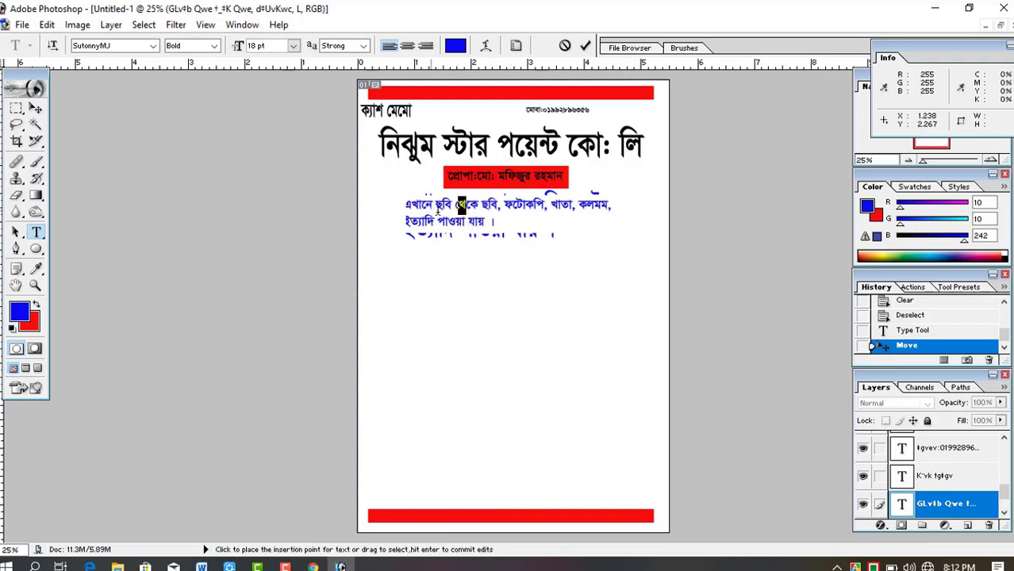
click(512, 225)
key(ctrl+Return)
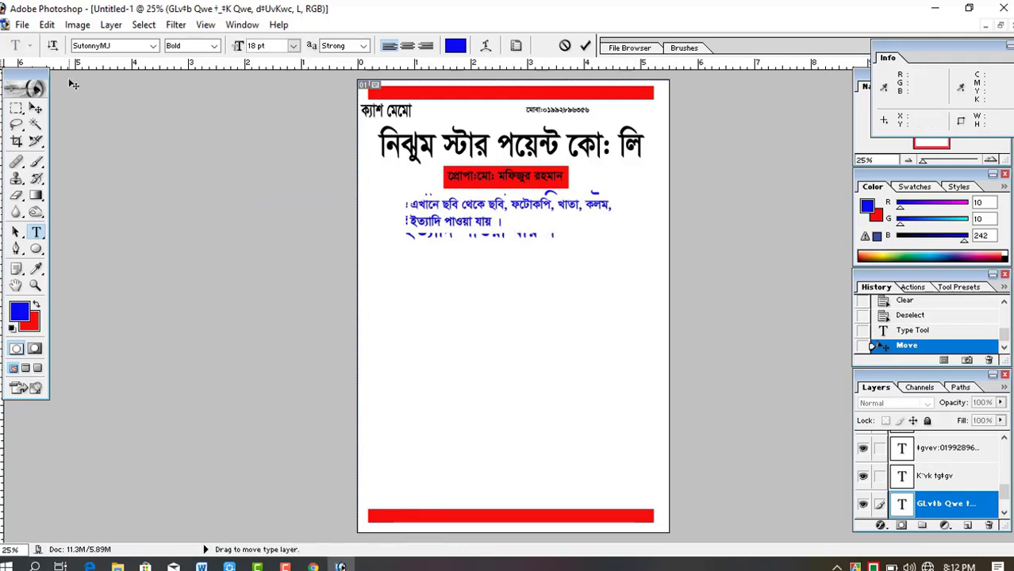
key(v)
- Centre the second line of the services text under the first line
drag(517, 211, 514, 206)
click(36, 231)
click(458, 220)
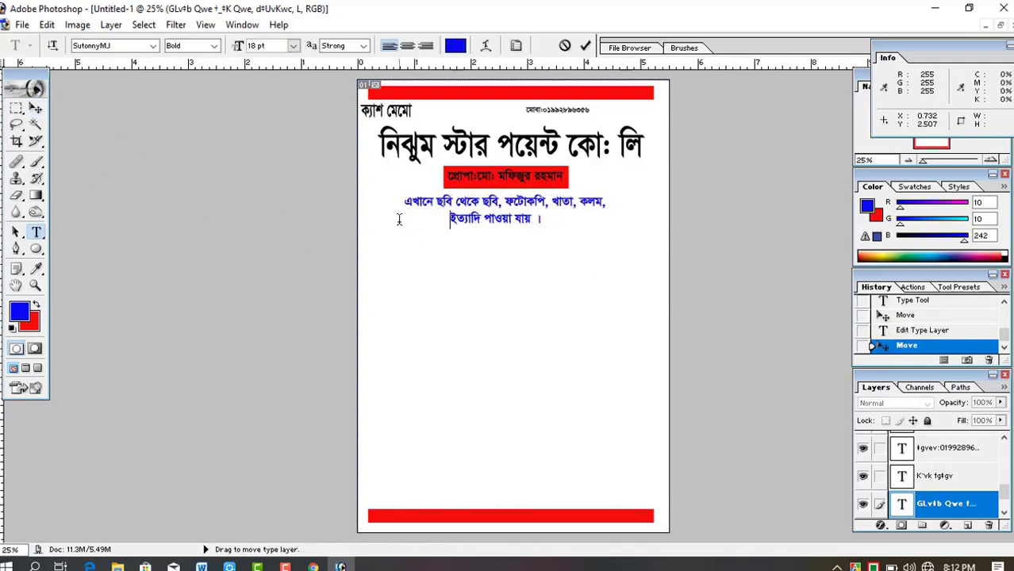
key(Delete)
key(Delete)
key(Delete)
key(Delete)
key(Delete)
key(Delete)
key(Delete)
key(Delete)
key(Delete)
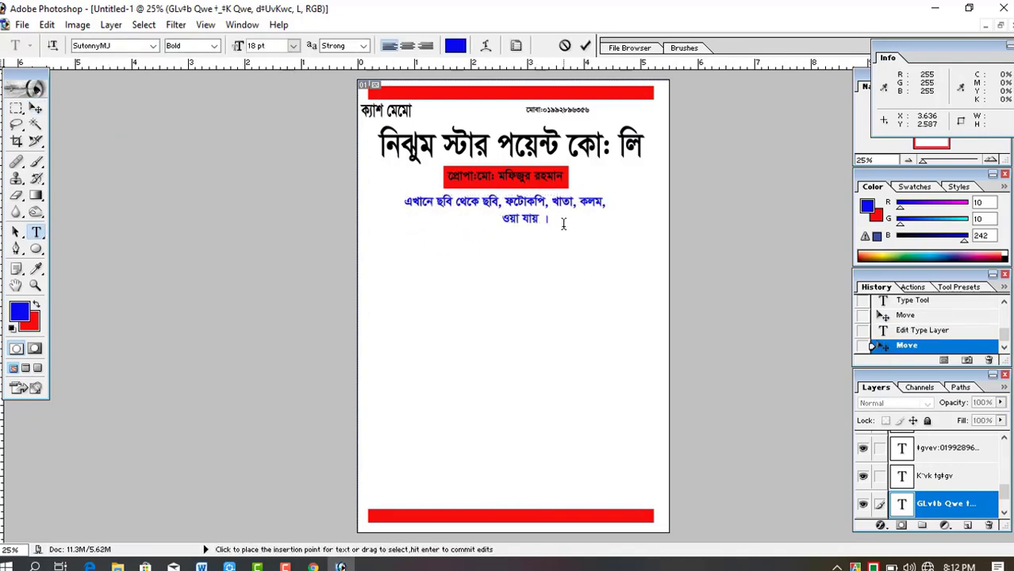
key(ctrl+z)
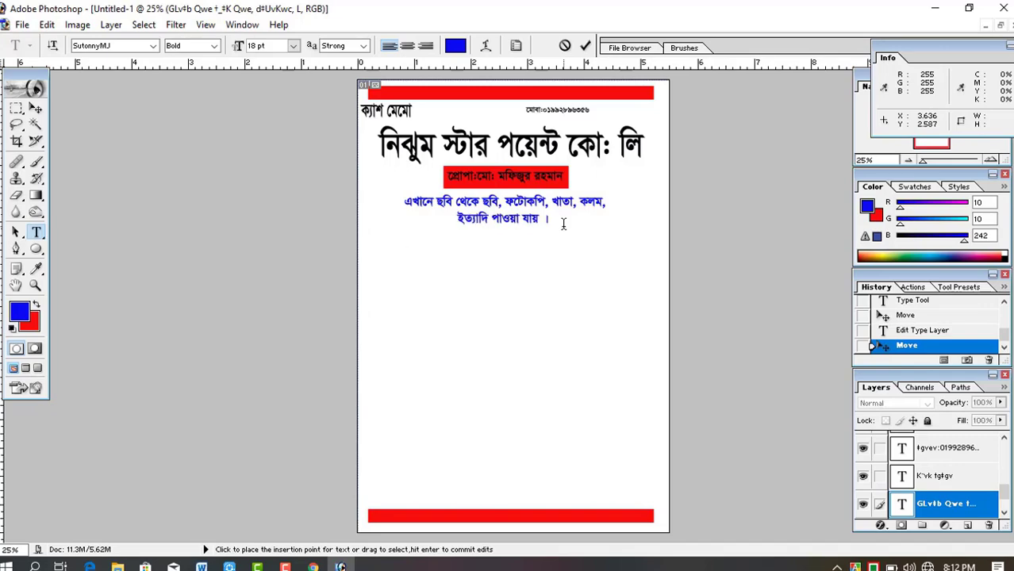
click(999, 27)
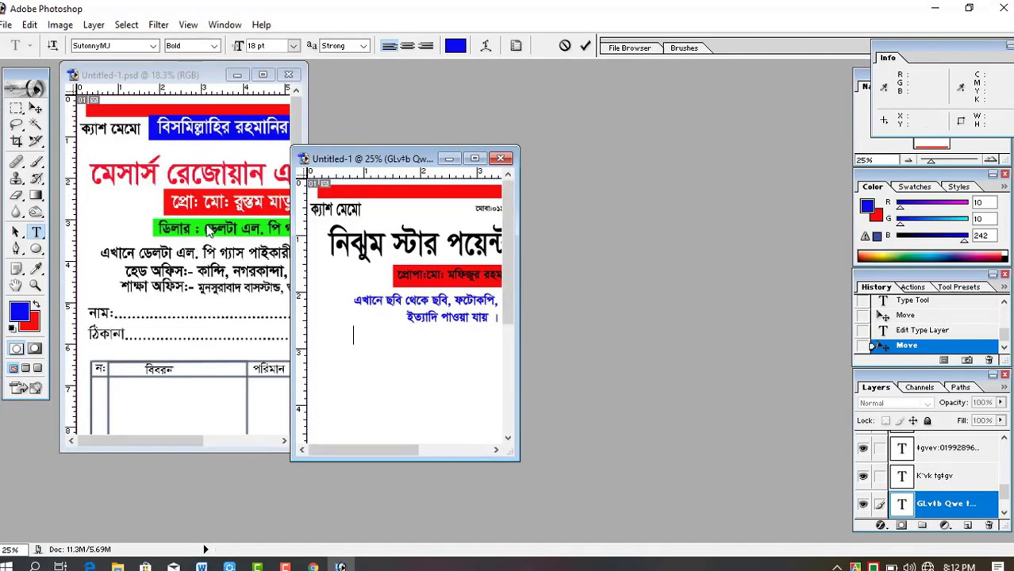
double_click(465, 158)
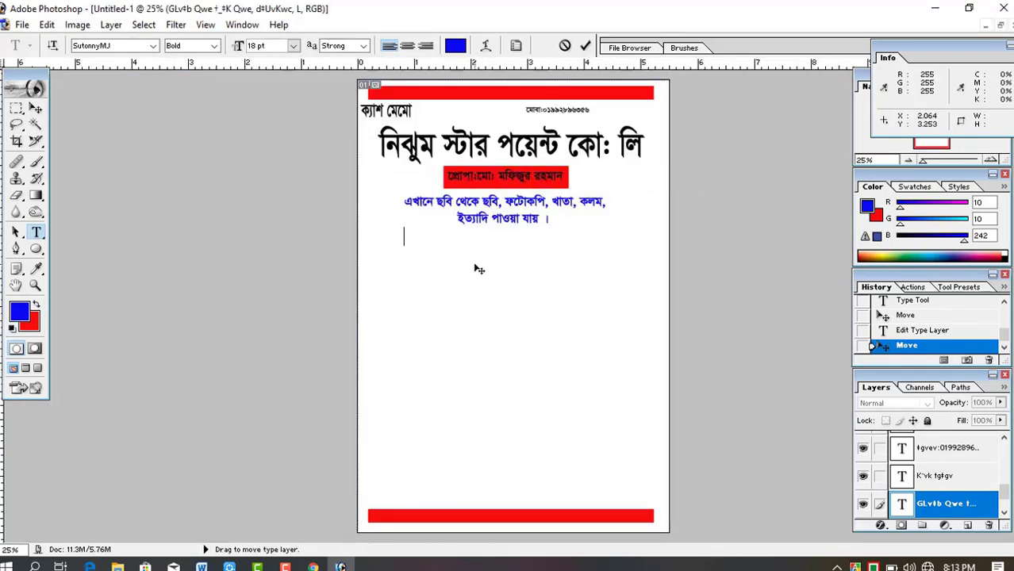
- Paste the blue location line and the dotted নাম: and ঠিকানা: fill-in lines
text(স্থান: মুনসুরাবাদ বাজার, ভাংগা, ফরিদপুর ।)
key(ctrl+v)
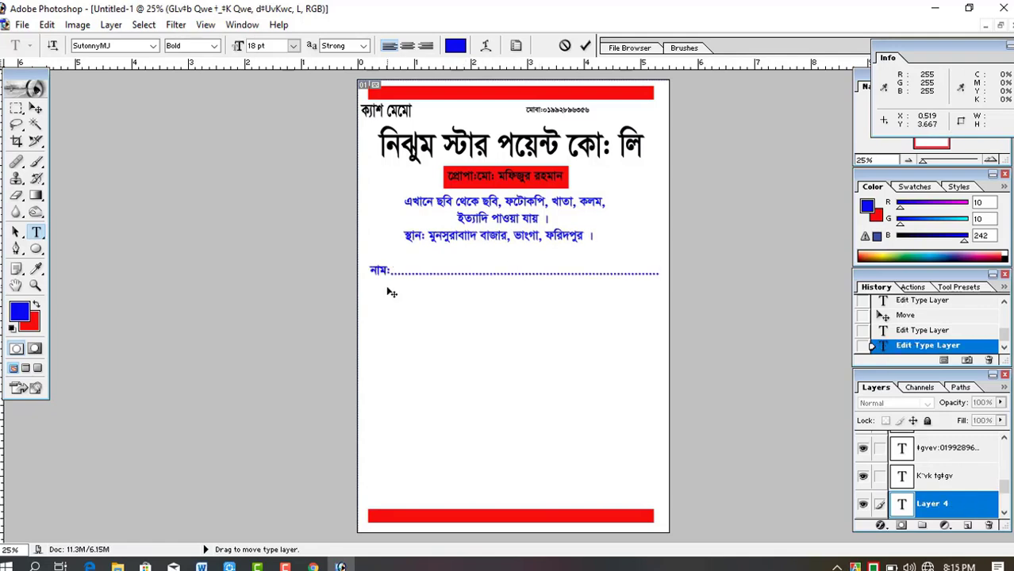
key(Return)
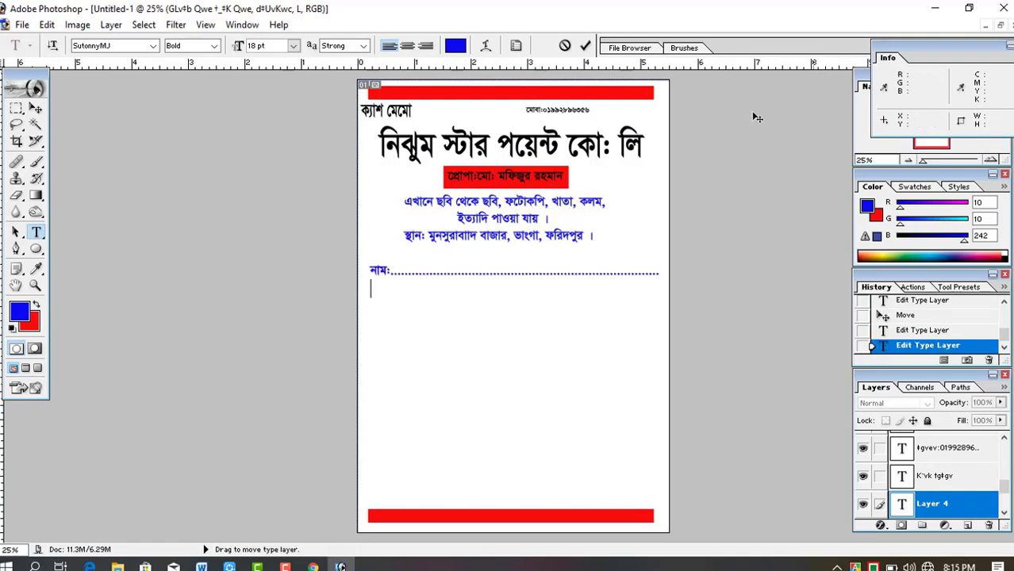
key(ctrl+v)
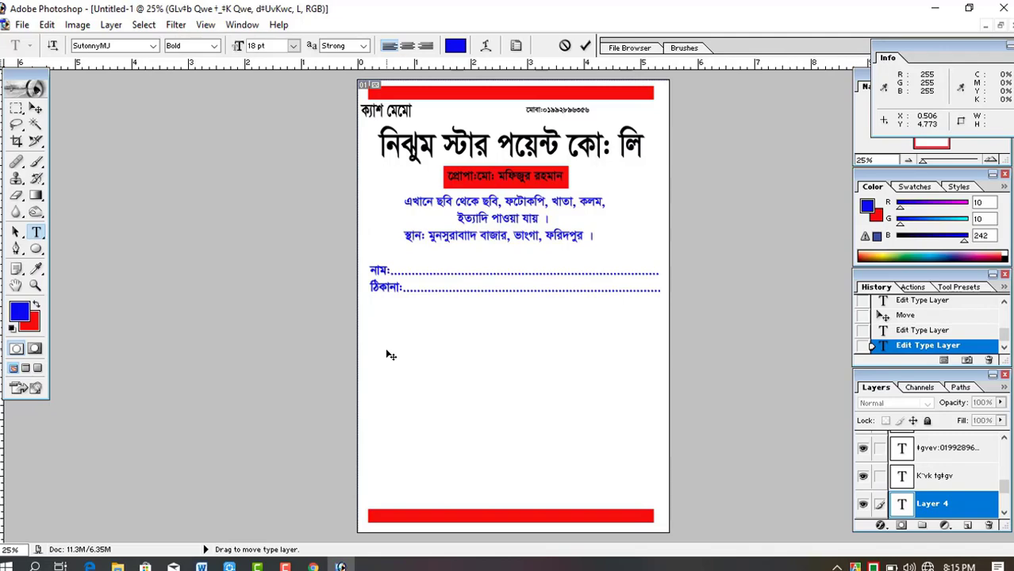
key(Return)
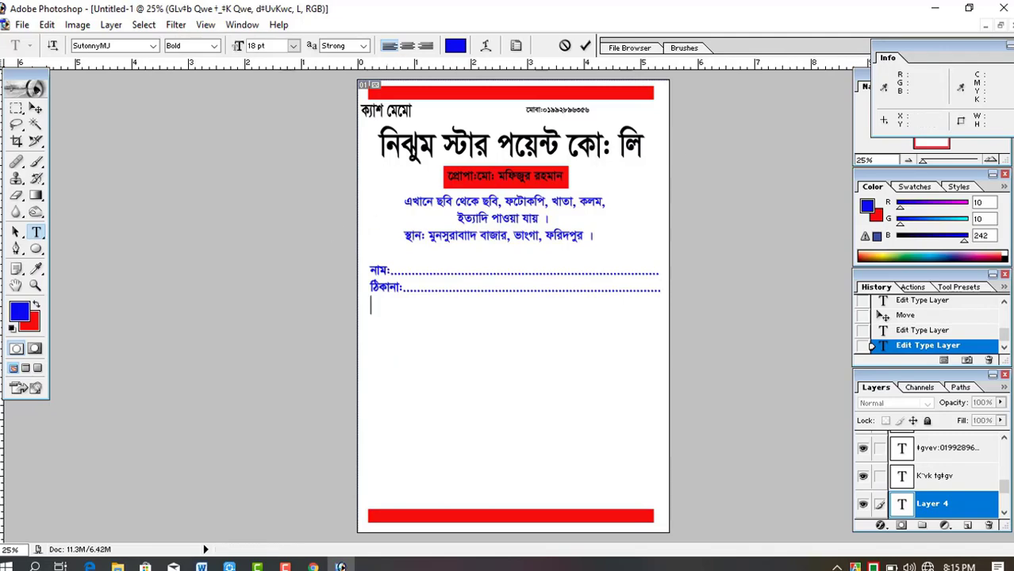
- View the reference cash memo's table, then return to the new memo page
click(1000, 25)
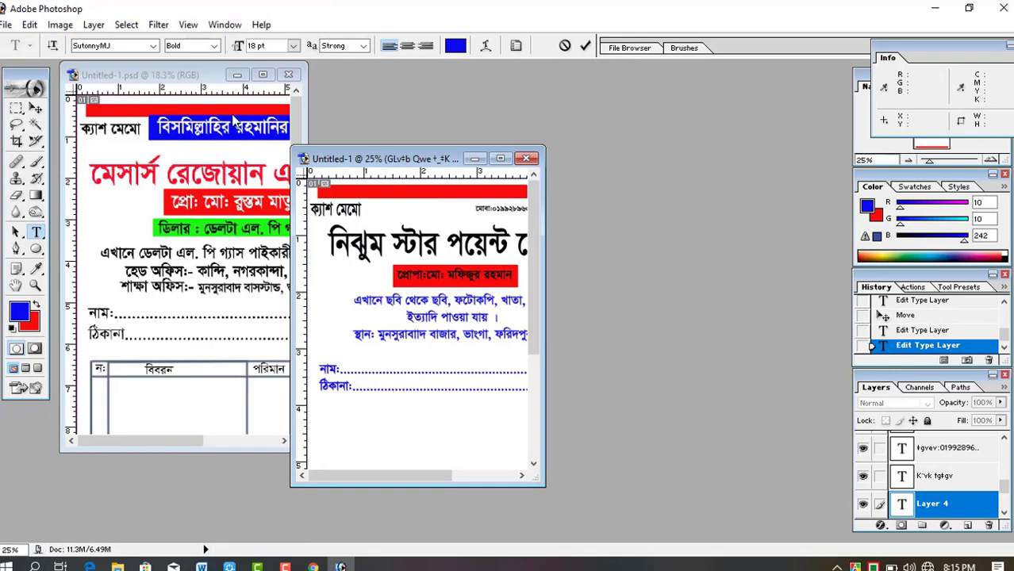
click(277, 80)
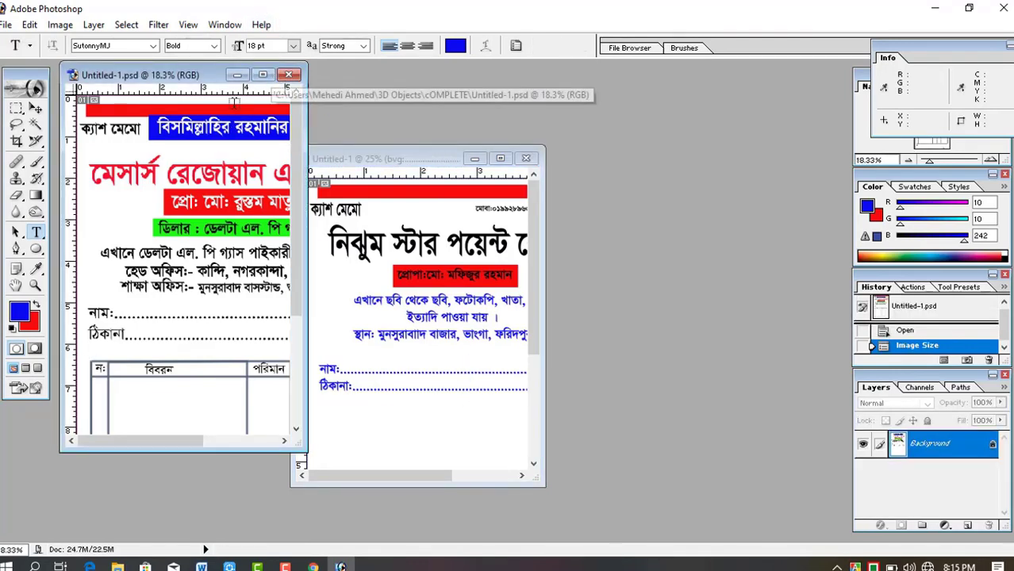
click(262, 75)
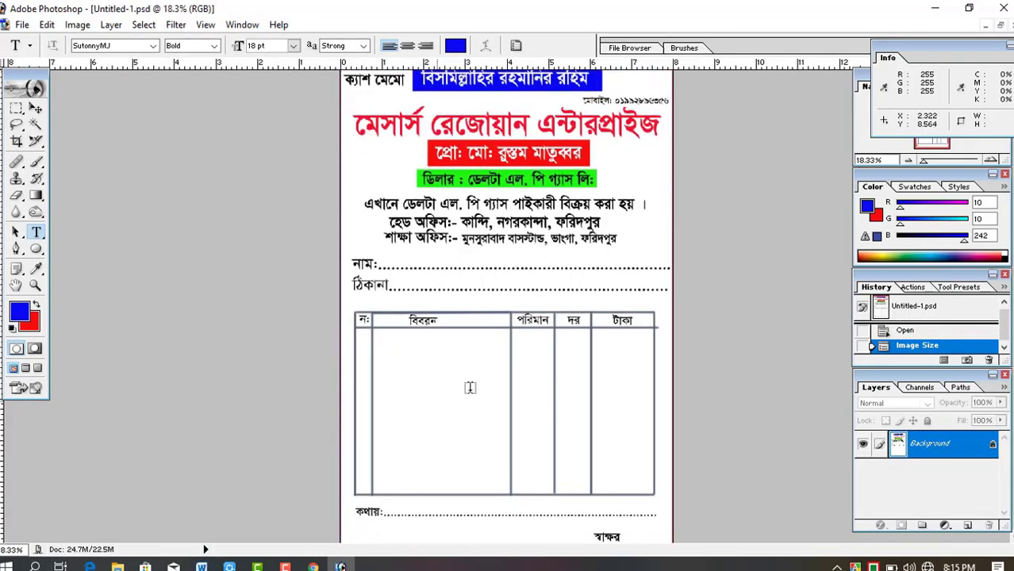
click(986, 26)
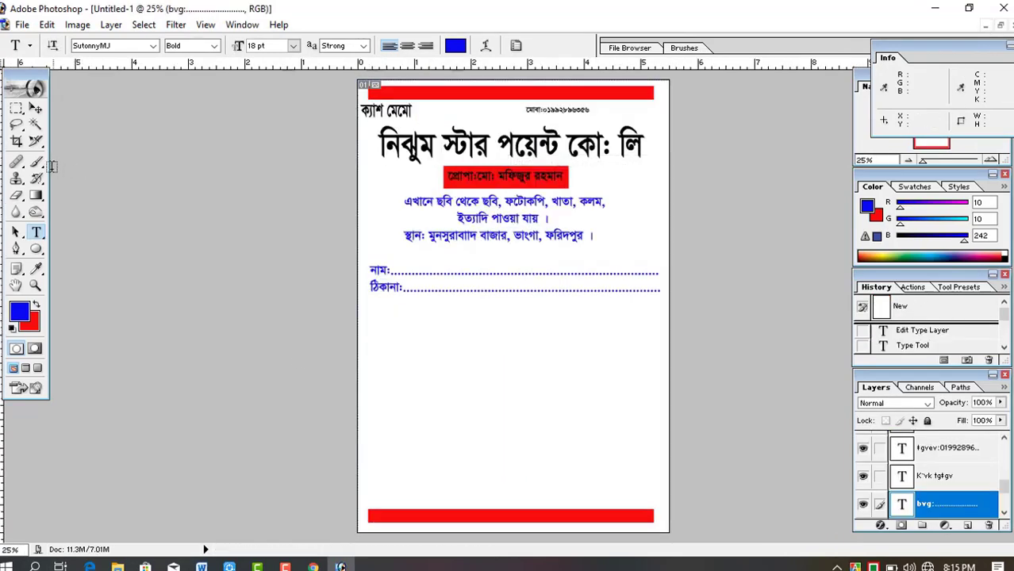
click(36, 162)
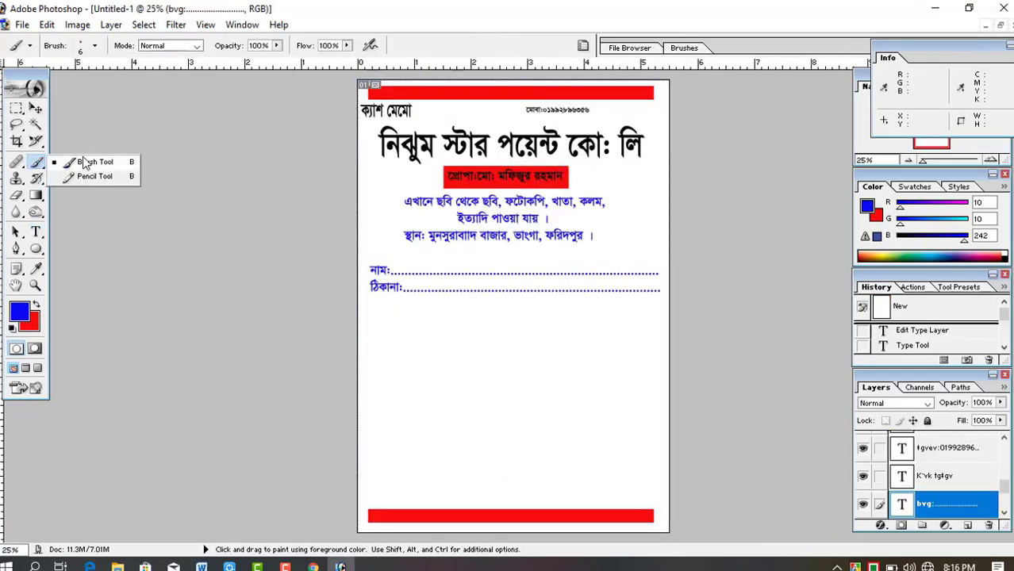
- Ready a size-20 brush on the Background layer with near-black 000007 colour
click(82, 161)
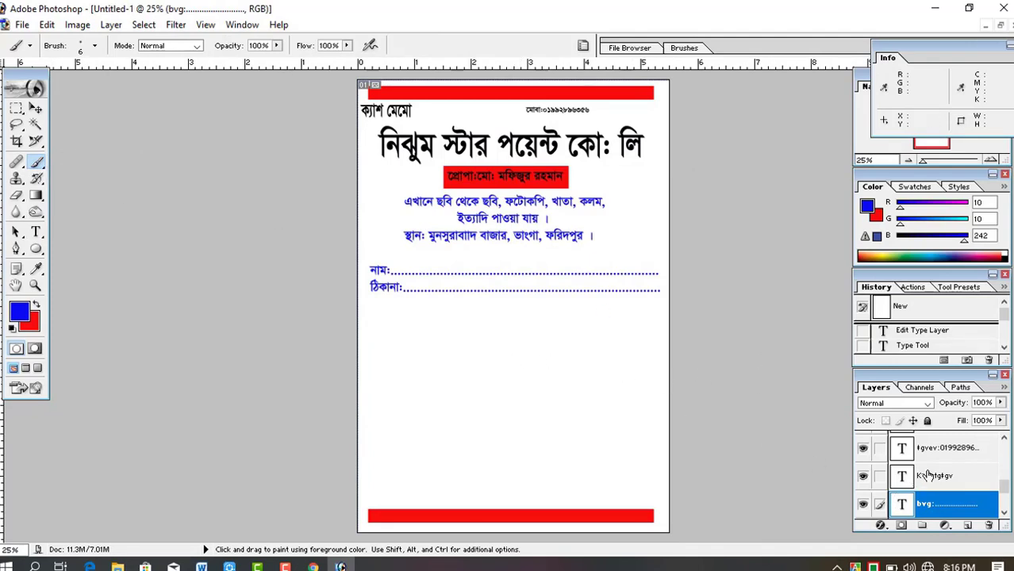
scroll(928, 474, down, 2)
click(930, 506)
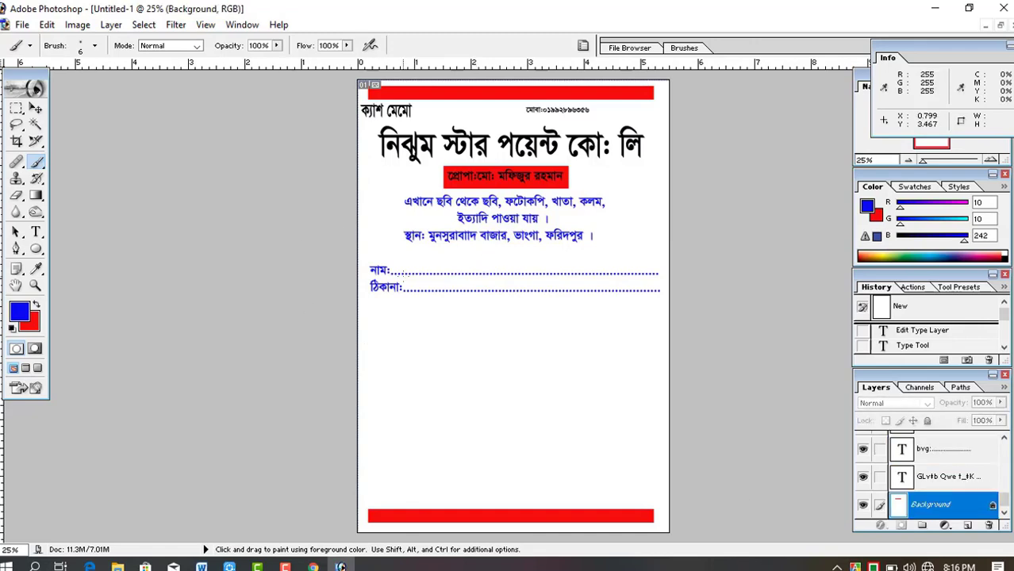
key(bracketright)
key(bracketright)
key(bracketright)
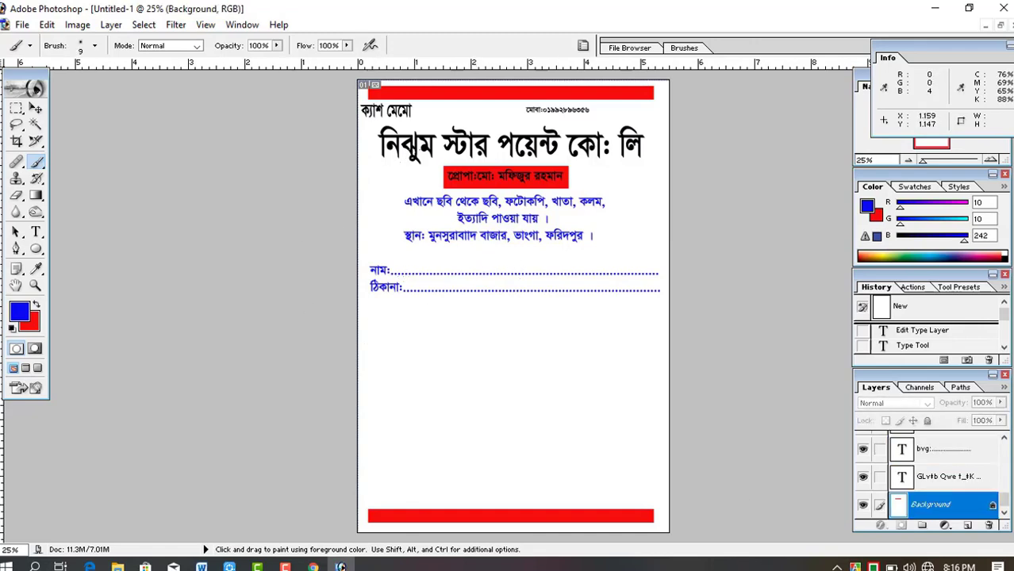
key(bracketright)
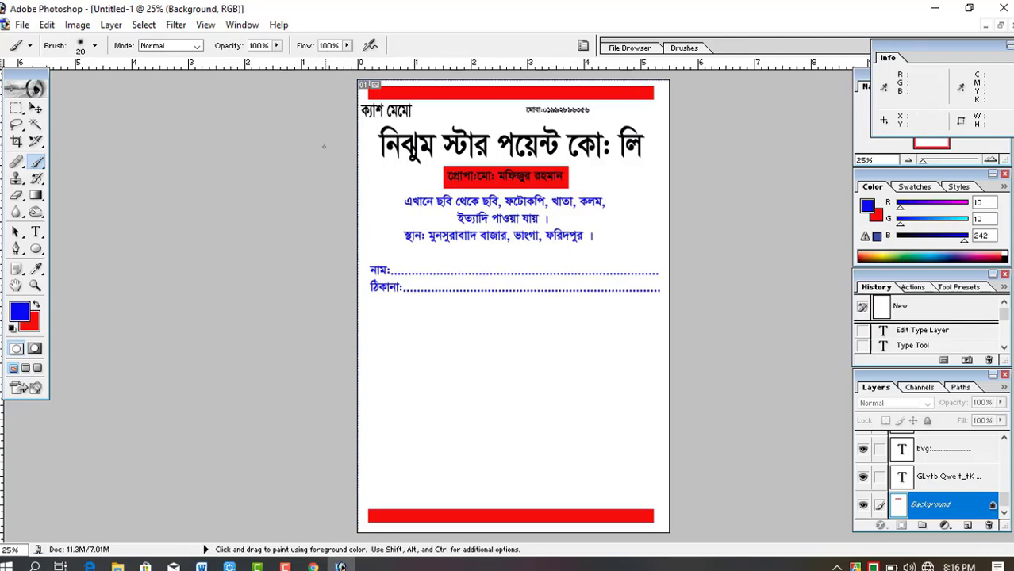
click(19, 312)
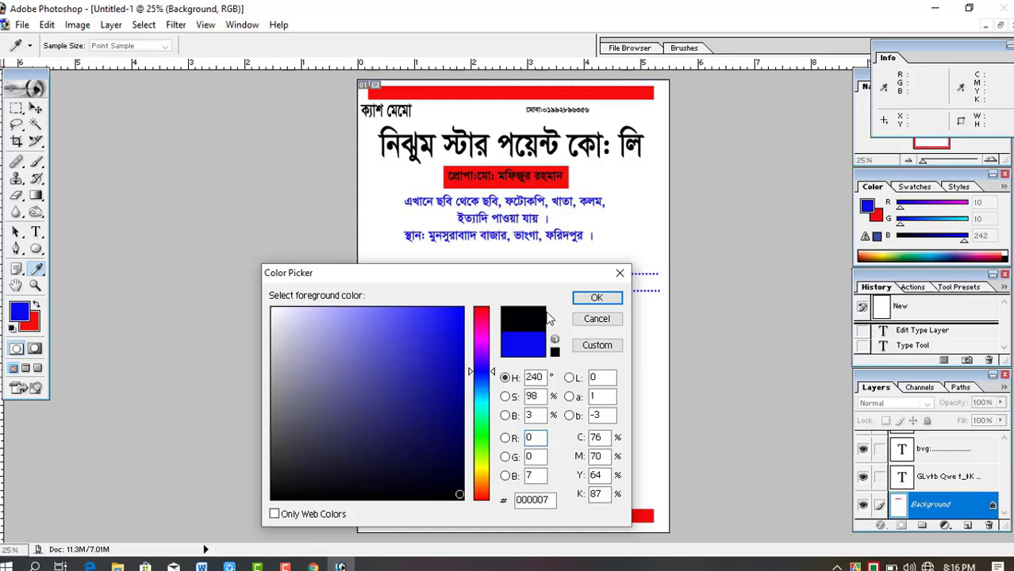
click(597, 297)
key(b)
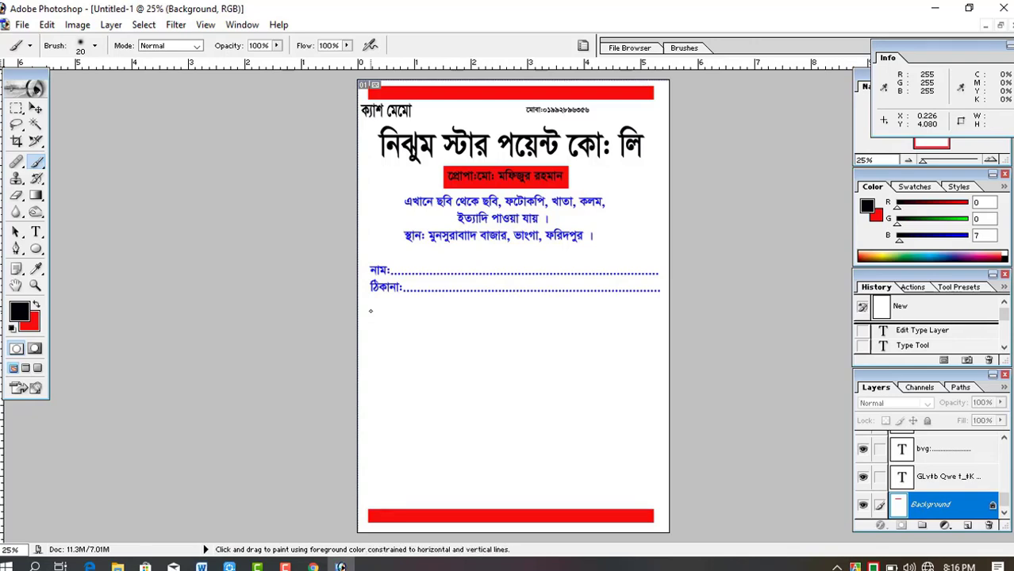
- Brush the table's top line, header-row line and left and right edges in black
drag(370, 310, 448, 309)
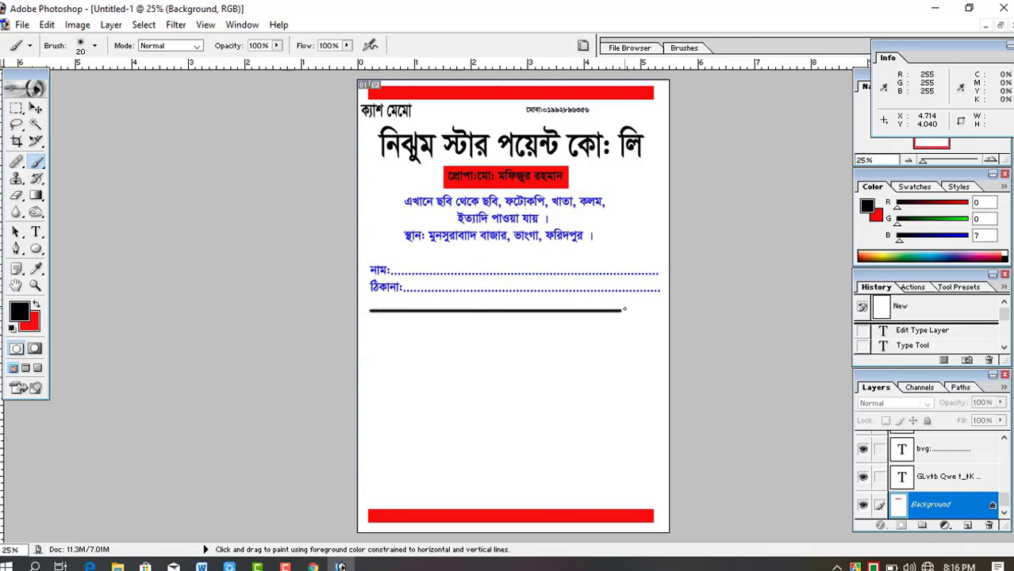
drag(625, 310, 655, 310)
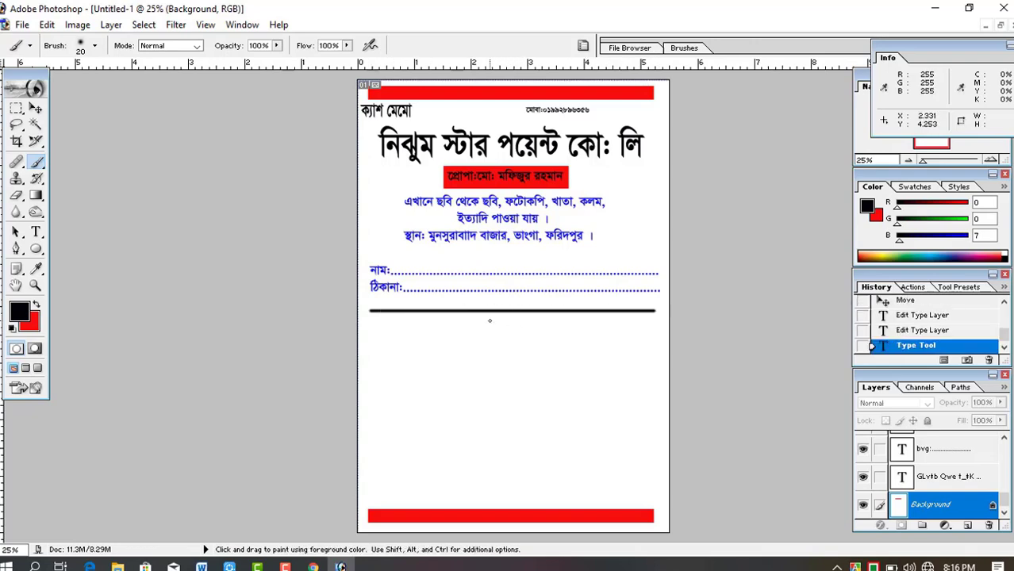
key(ctrl+z)
mouse_move(392, 314)
mouse_down()
mouse_move(439, 354)
mouse_move(474, 349)
mouse_up()
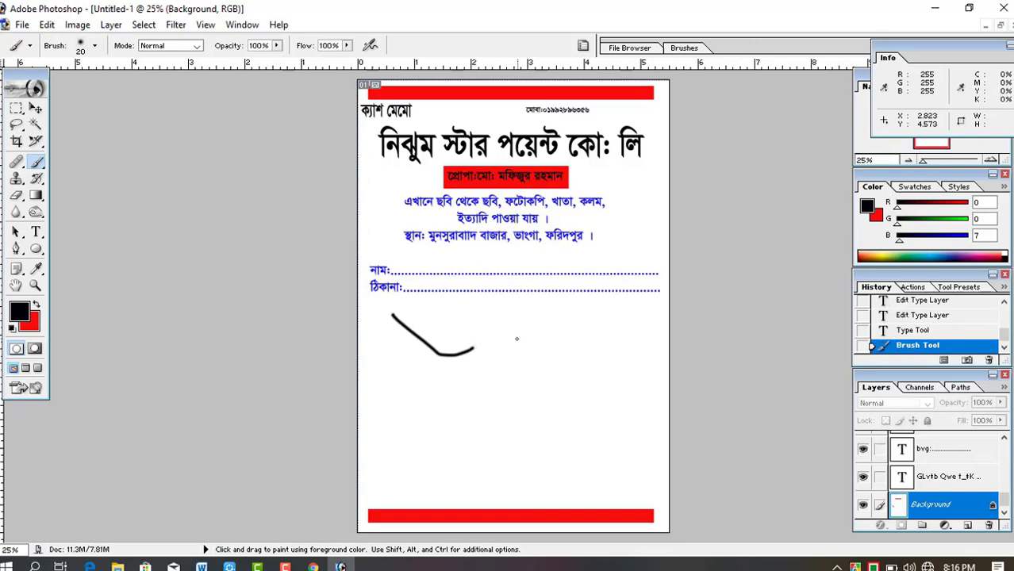
key(ctrl+z)
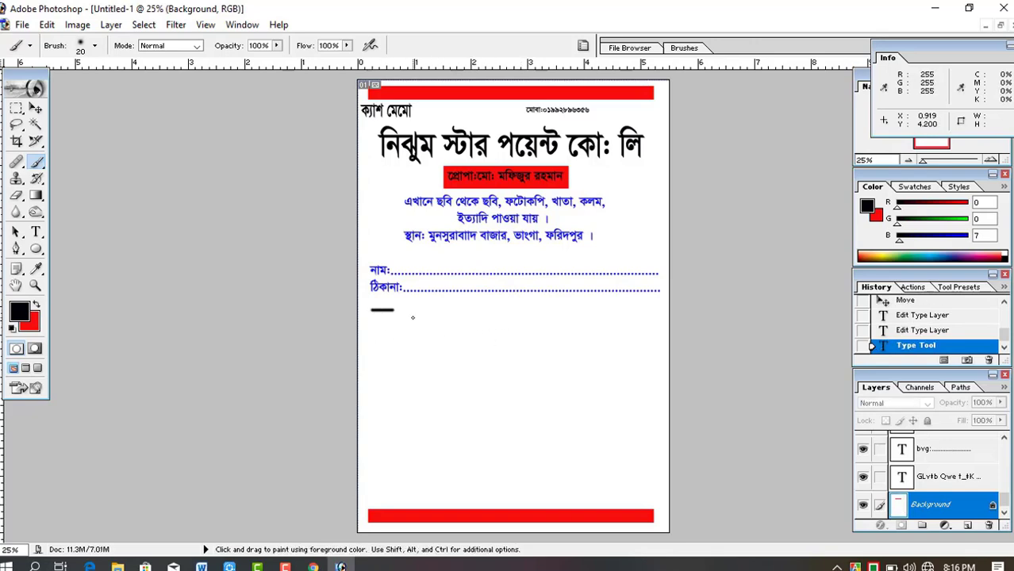
drag(371, 311, 539, 317)
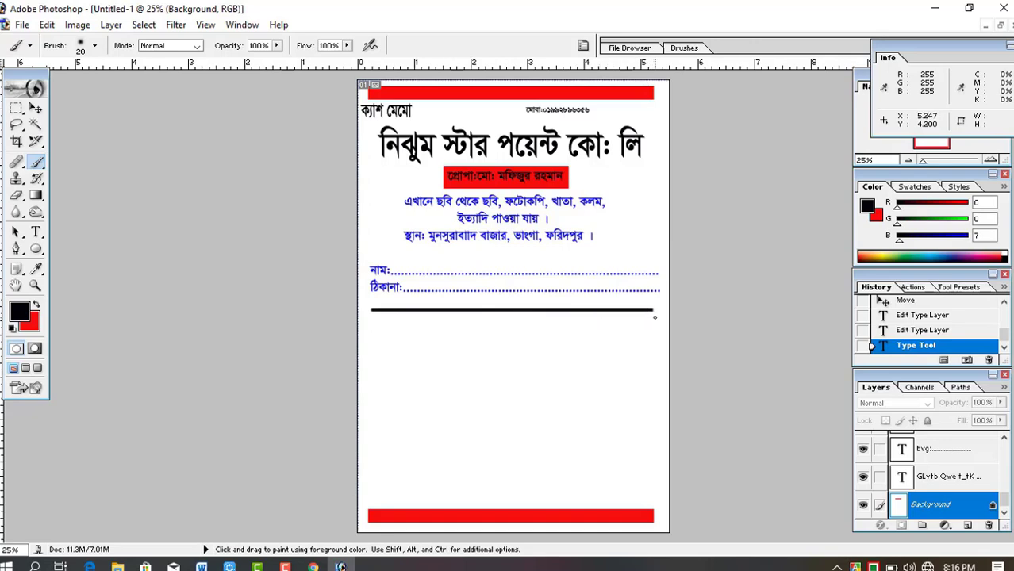
mouse_move(655, 317)
mouse_down()
mouse_move(658, 325)
mouse_move(412, 353)
mouse_up()
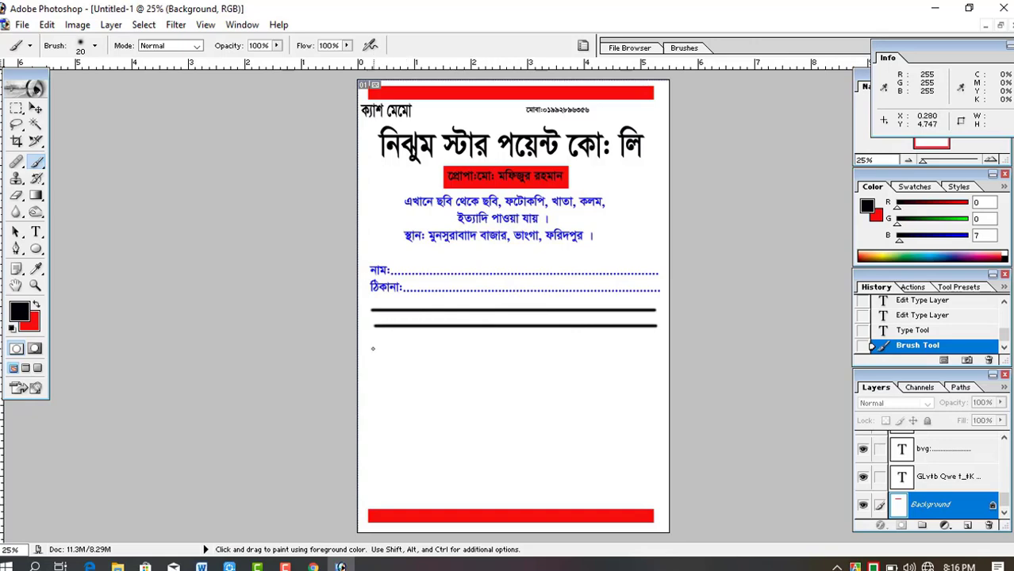
drag(371, 312, 370, 371)
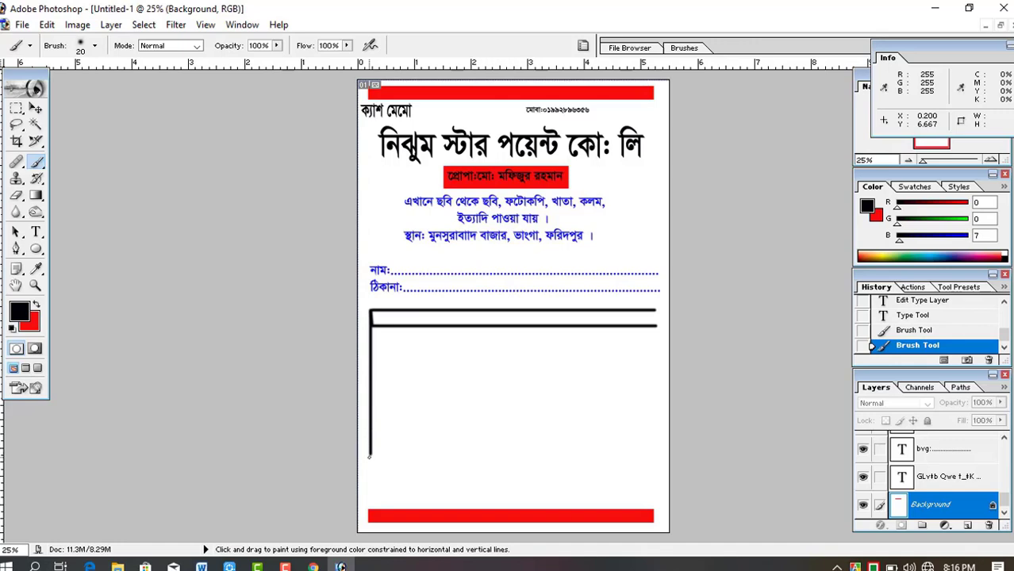
drag(369, 490, 370, 502)
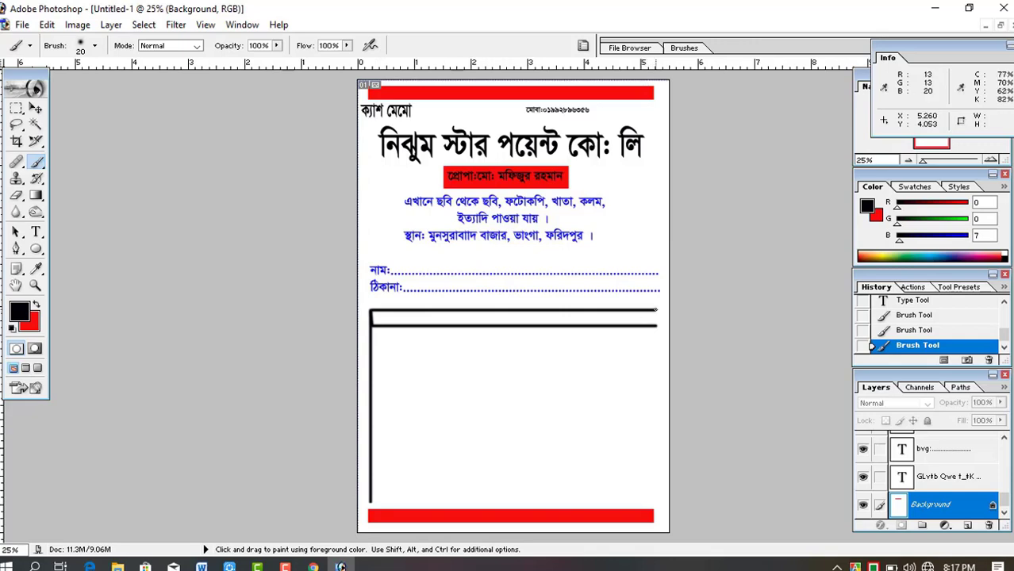
mouse_move(657, 309)
mouse_down()
mouse_move(659, 494)
mouse_move(370, 497)
mouse_up()
key(ctrl+z)
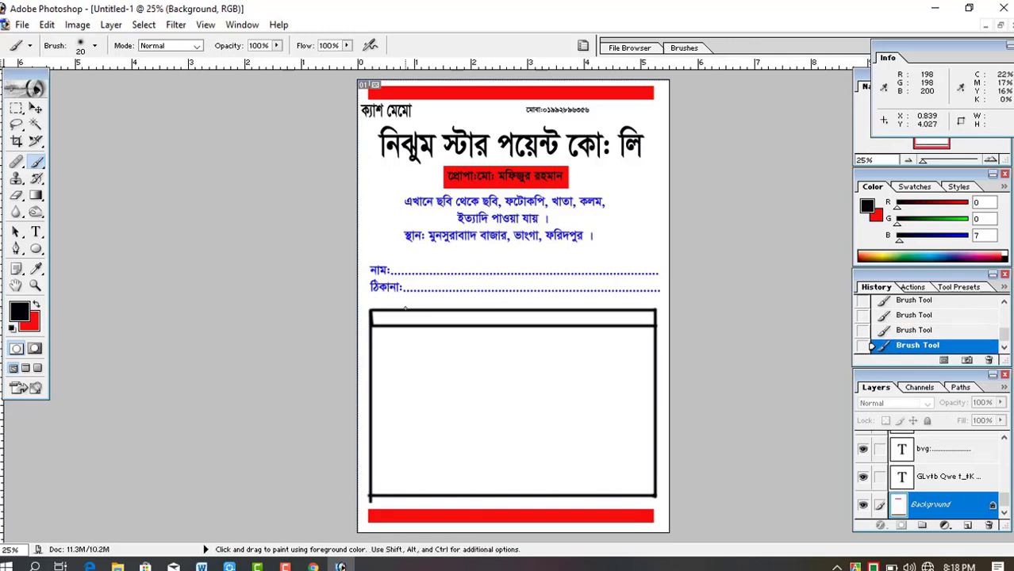
- Redraw the table's bottom edge and paint four vertical column dividers
key(ctrl+z)
drag(654, 495, 369, 497)
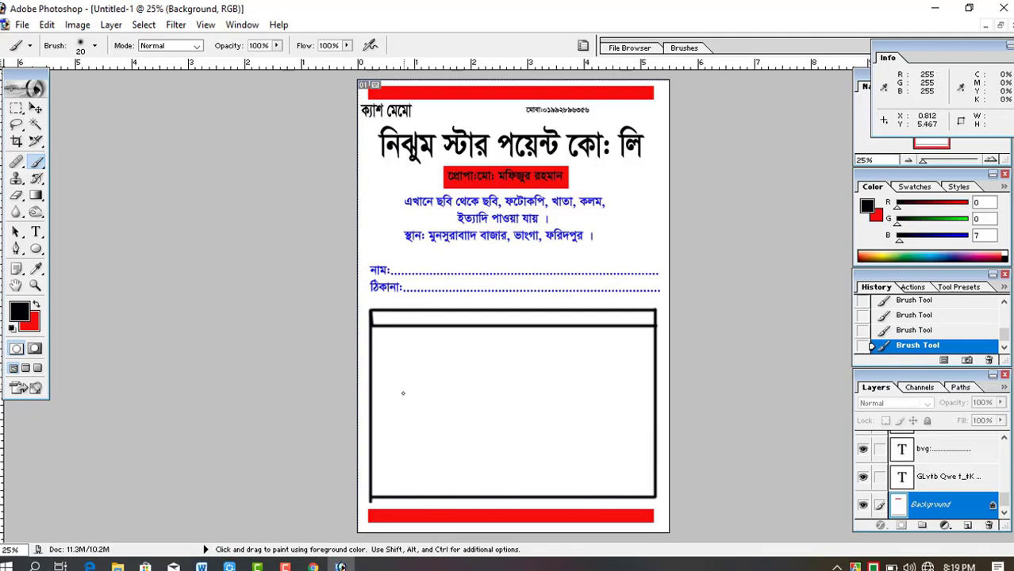
drag(397, 313, 397, 493)
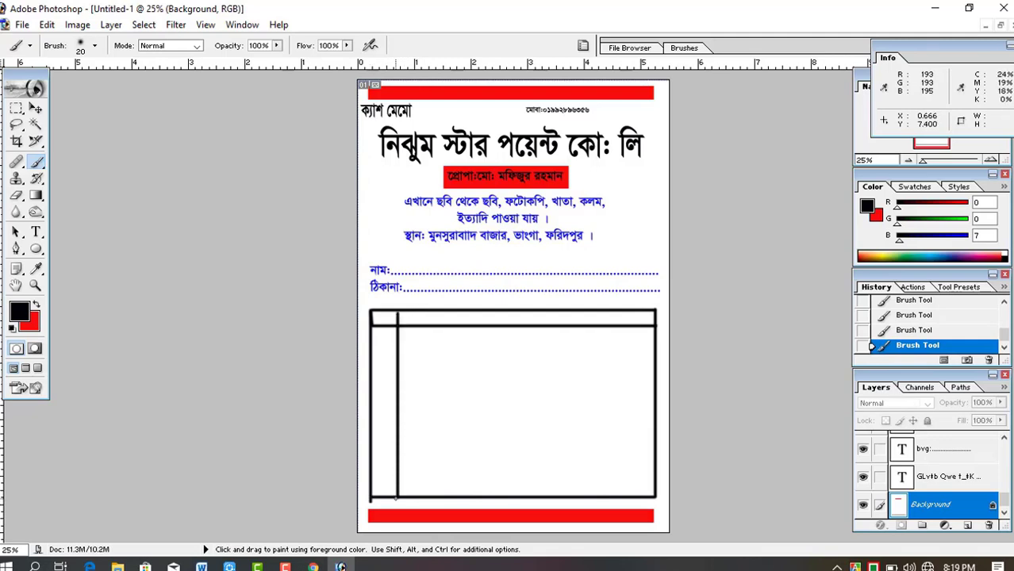
drag(501, 313, 501, 493)
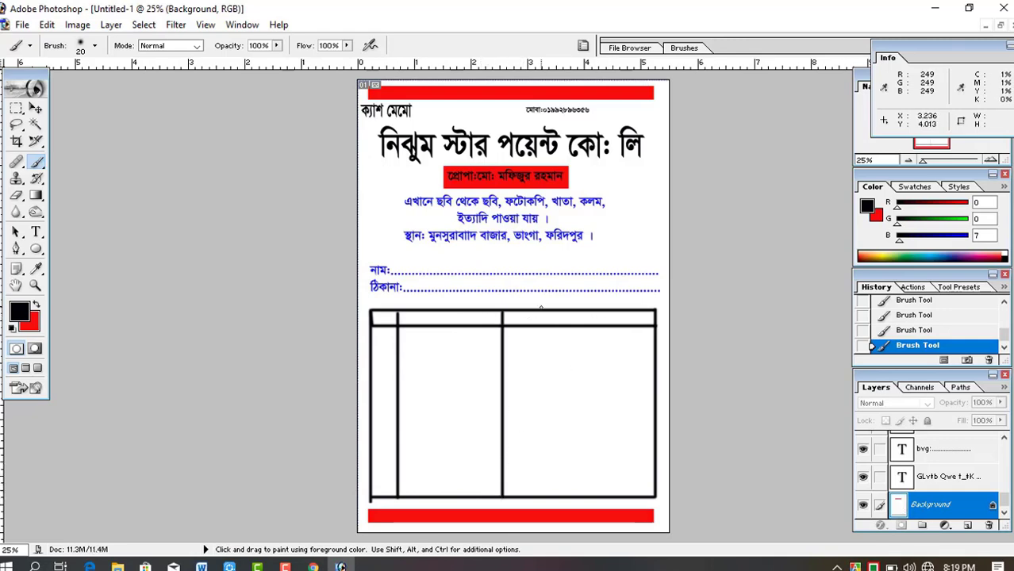
drag(541, 311, 540, 492)
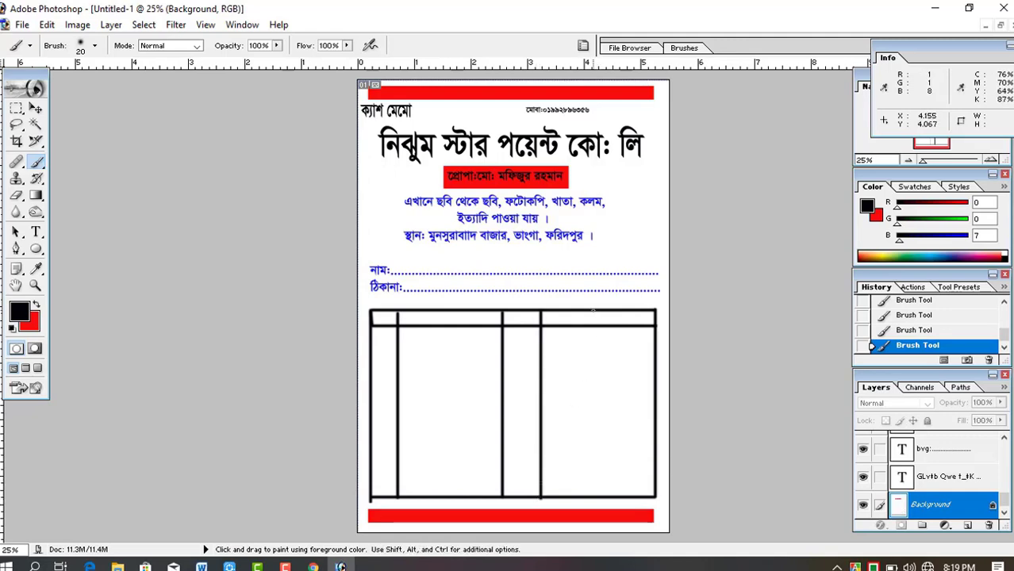
drag(593, 311, 592, 491)
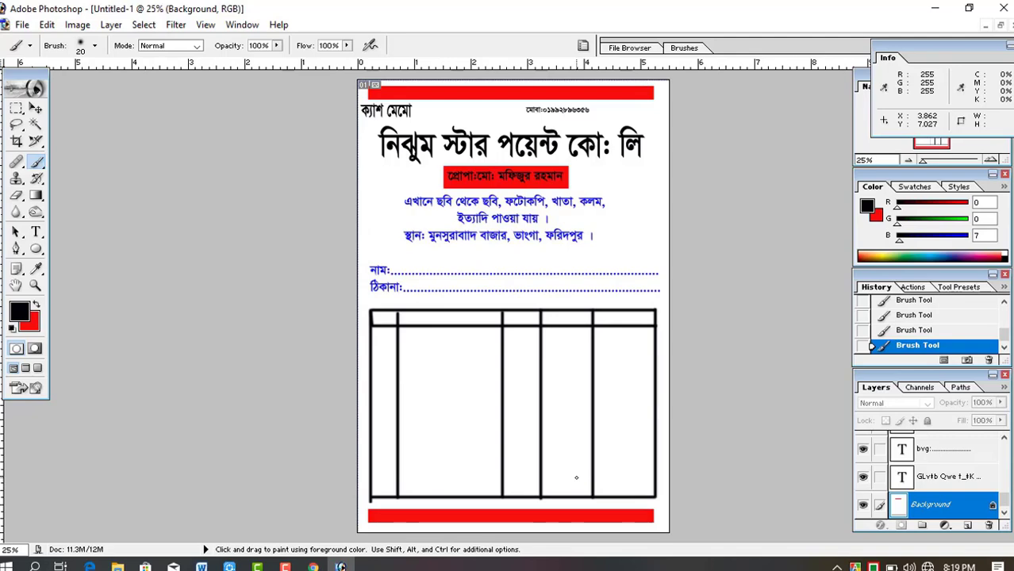
- Type the নঃ heading in the table's first header cell
click(35, 124)
key(ctrl+plus)
scroll(366, 213, down, 2)
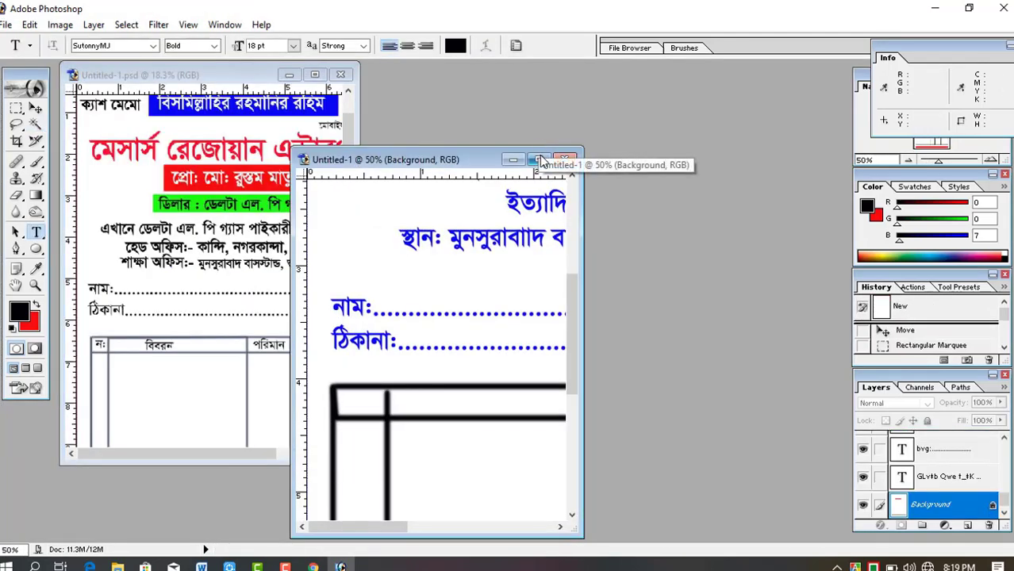
double_click(535, 156)
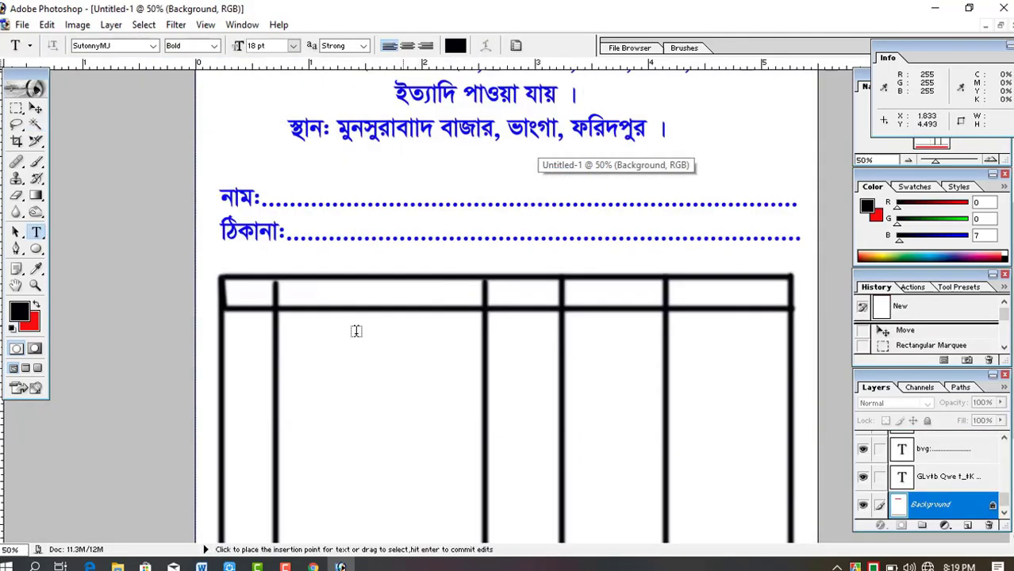
click(242, 295)
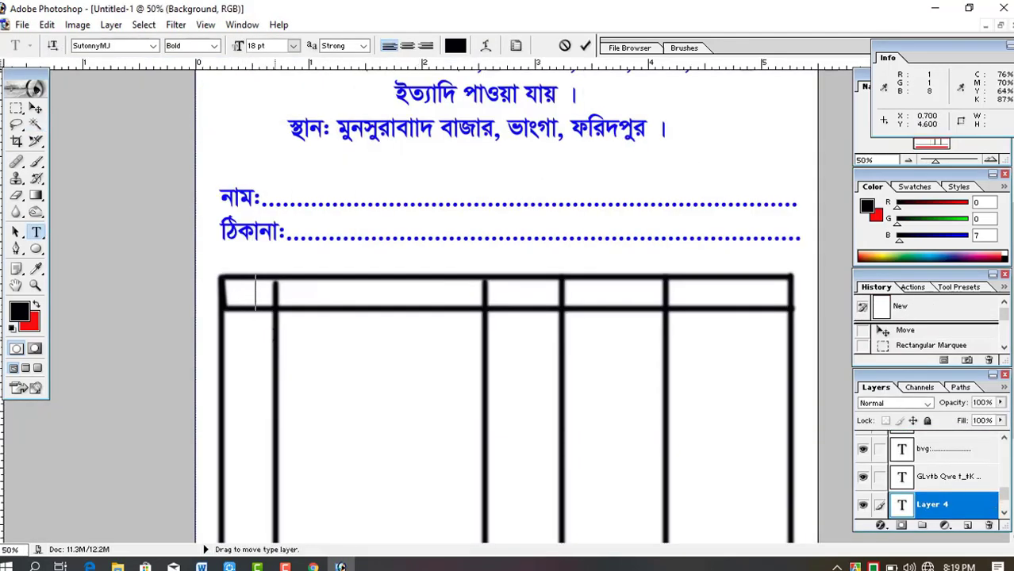
text(b:)
click(35, 108)
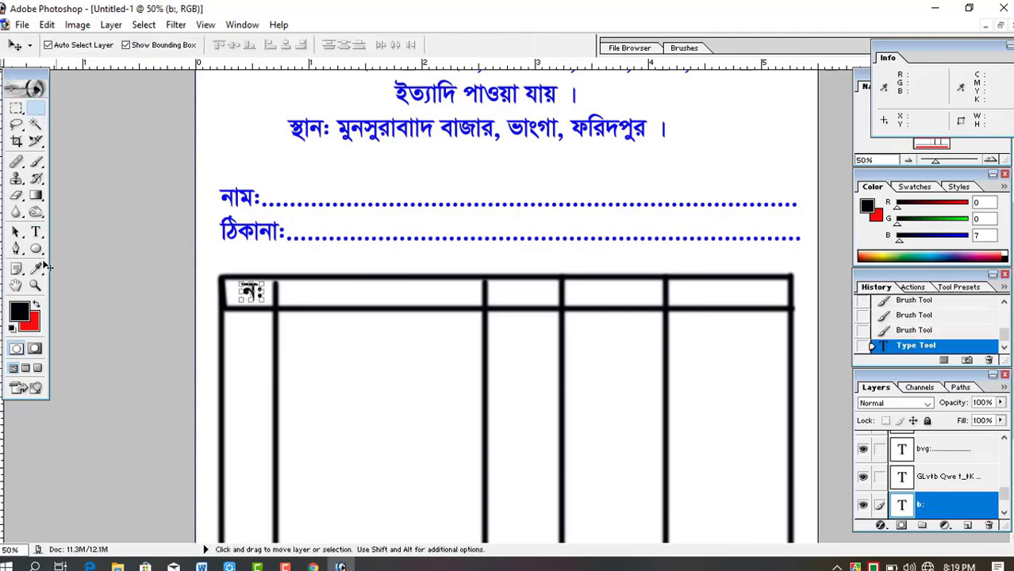
- Type the বিবরন heading in the second header cell and position it
click(35, 232)
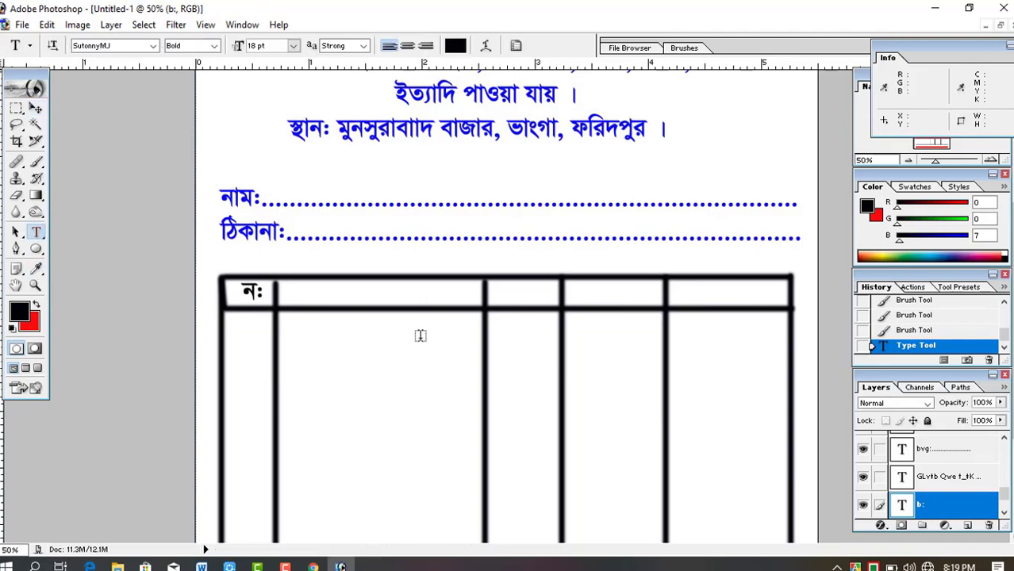
click(323, 294)
text(weeib)
key(ctrl+Return)
key(v)
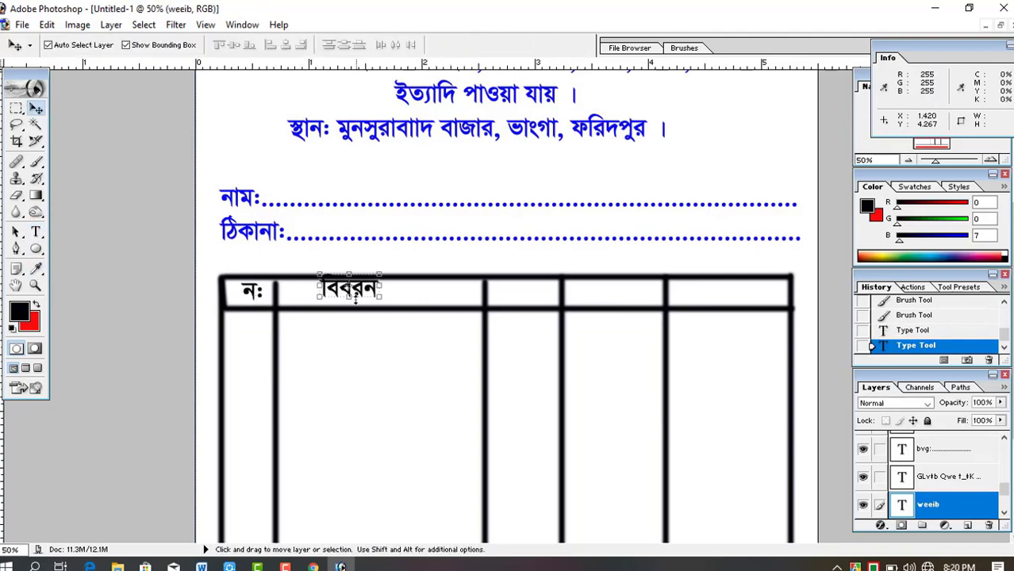
drag(355, 298, 352, 300)
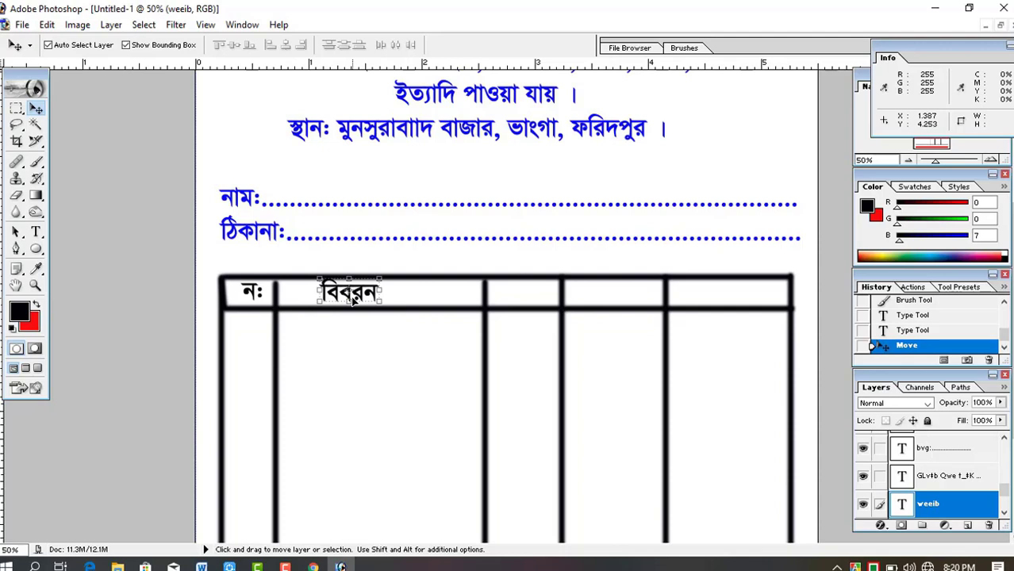
click(16, 108)
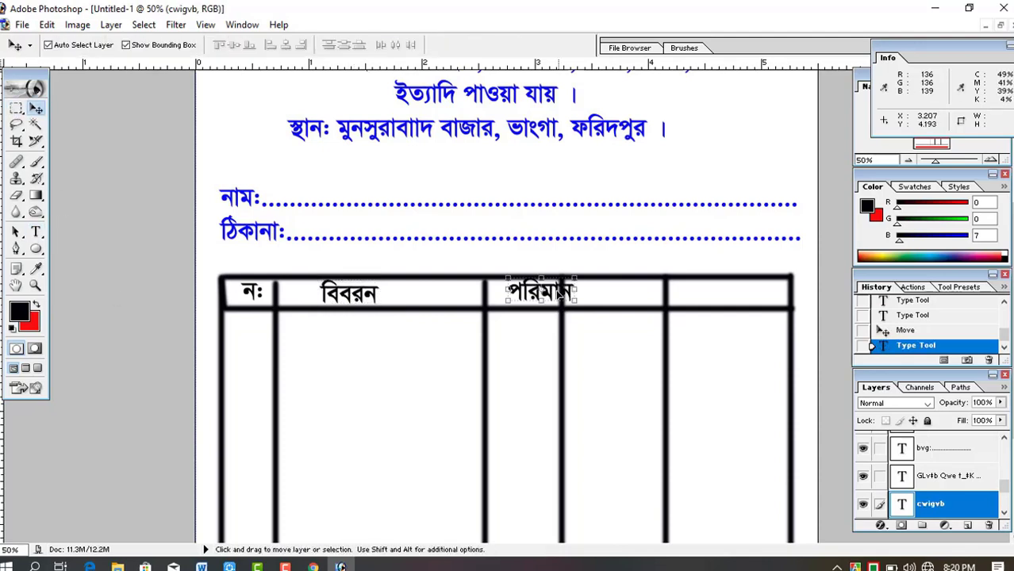
- Move পরিমান into the third header cell and type দর in the fourth
drag(629, 292, 543, 294)
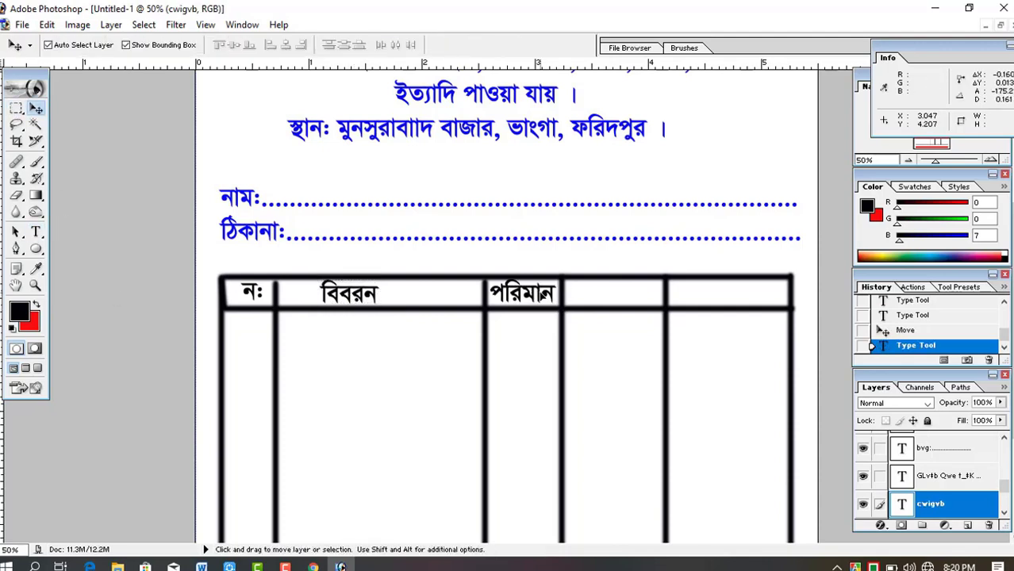
click(35, 232)
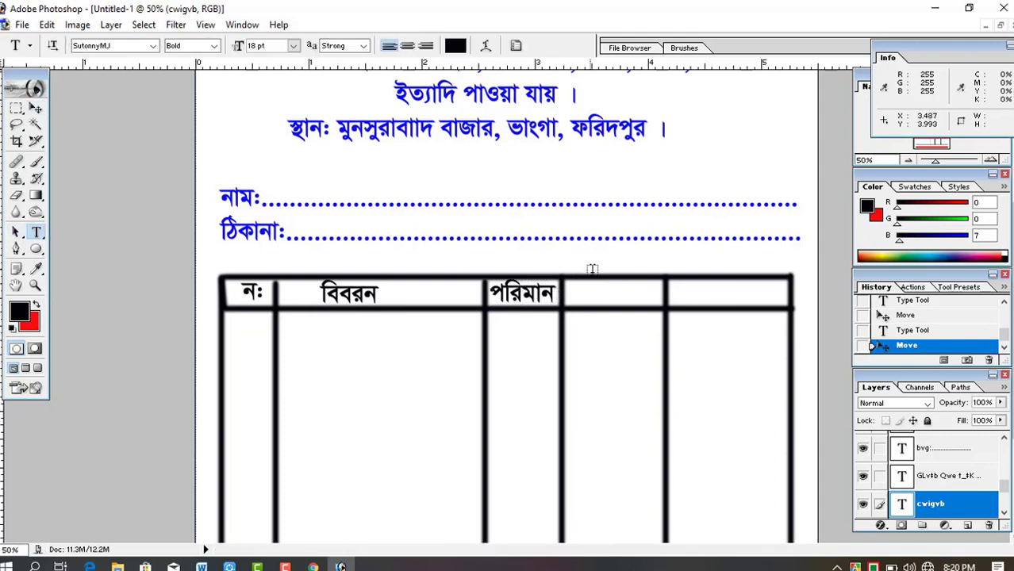
click(582, 300)
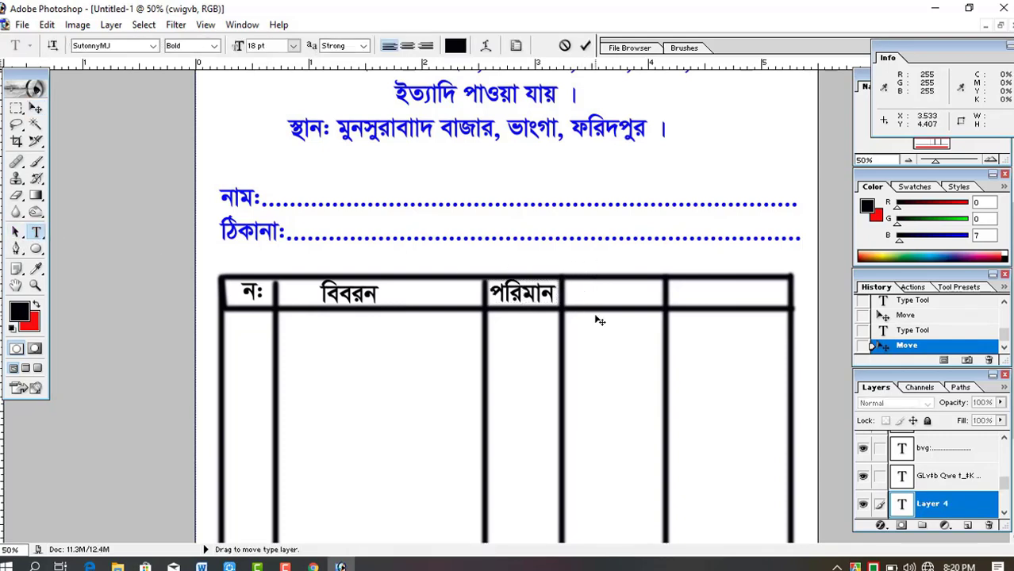
text(দর)
click(35, 124)
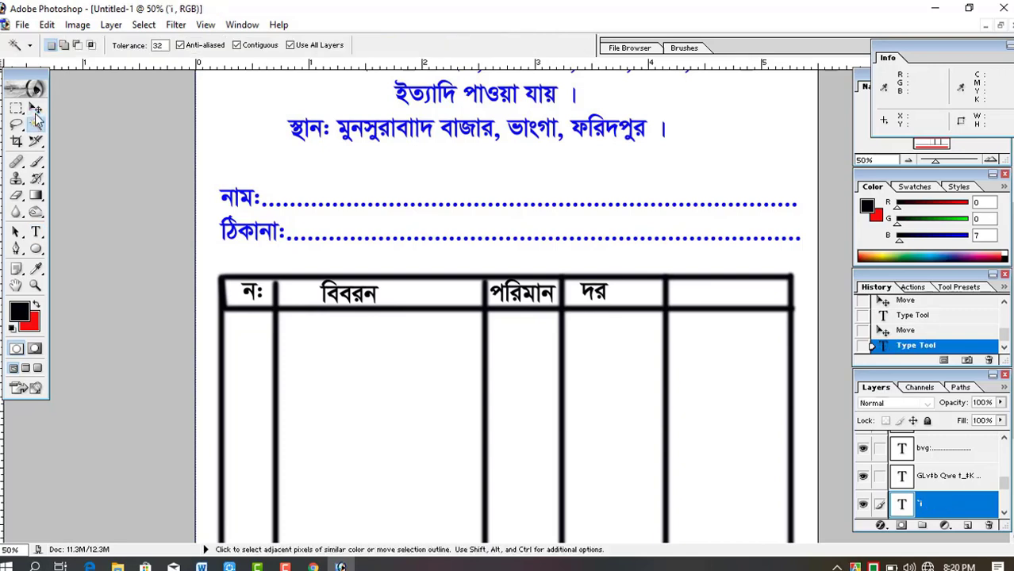
click(35, 108)
- Type টাকা in the last header cell and nudge it down into place
click(34, 231)
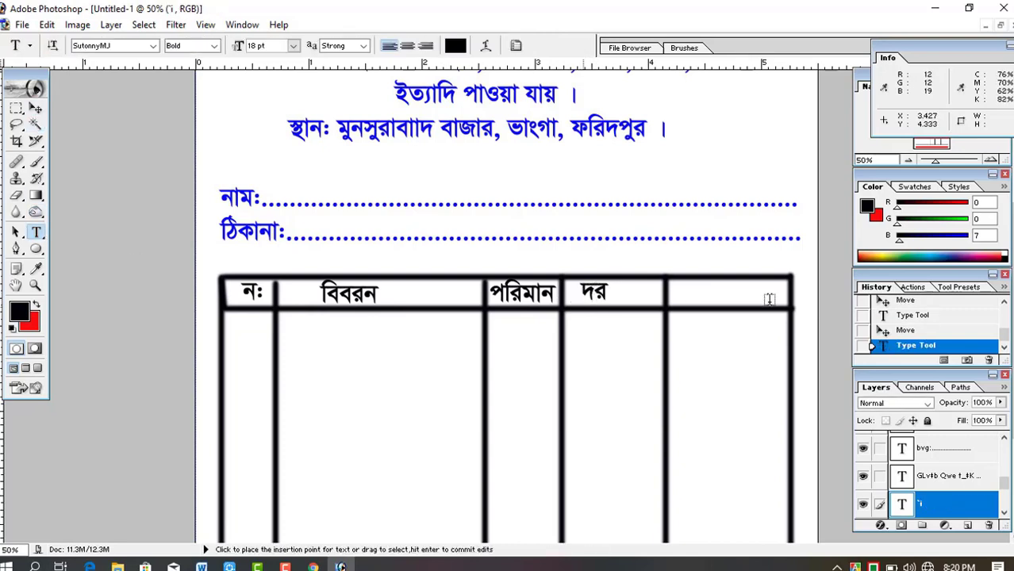
click(747, 329)
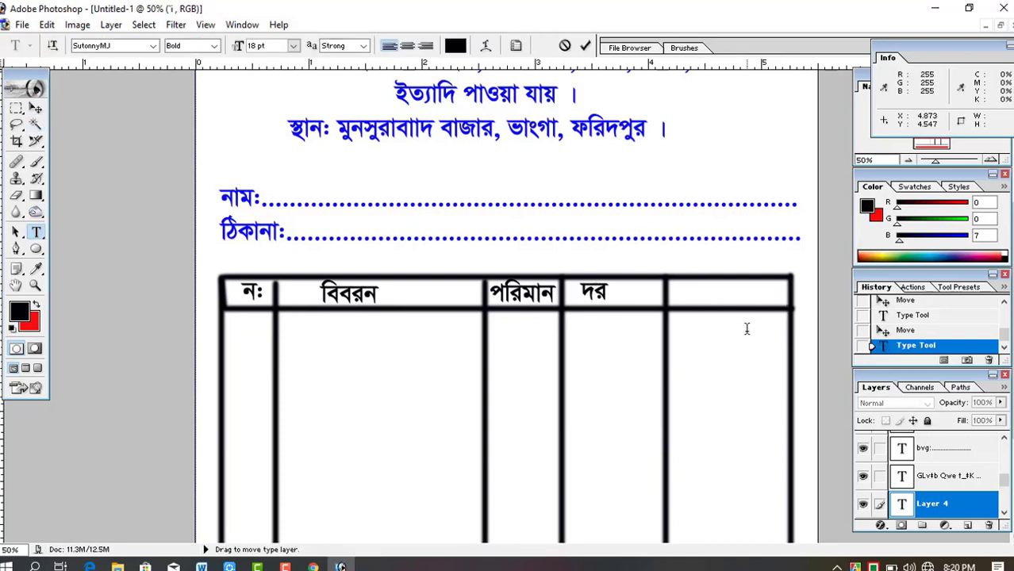
text(U)
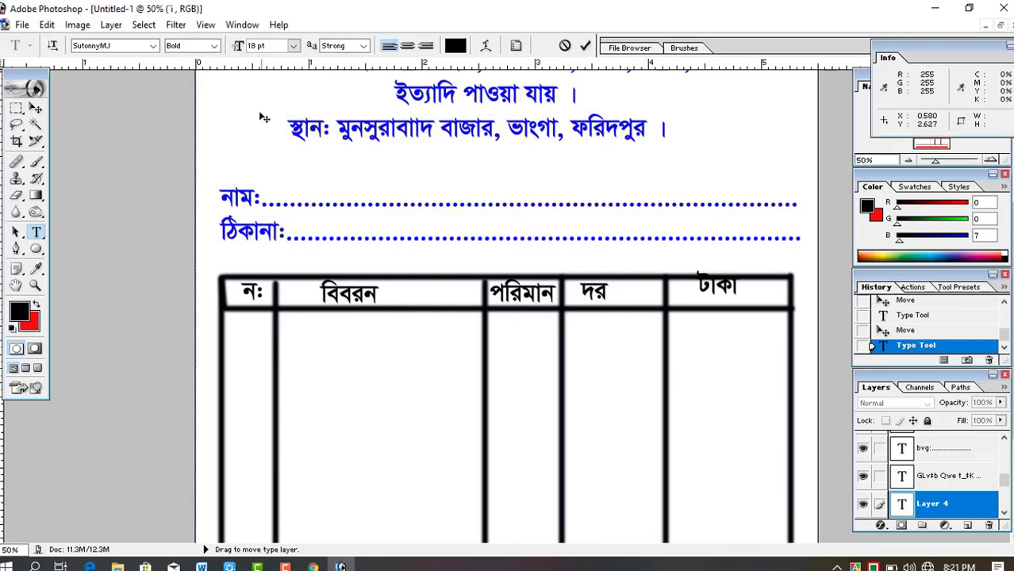
click(35, 108)
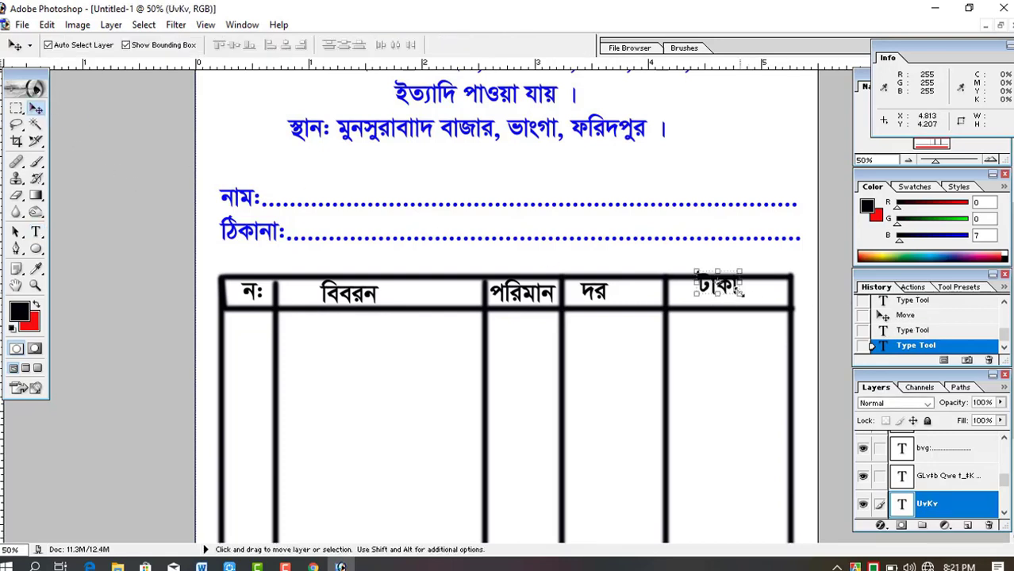
drag(721, 284, 718, 294)
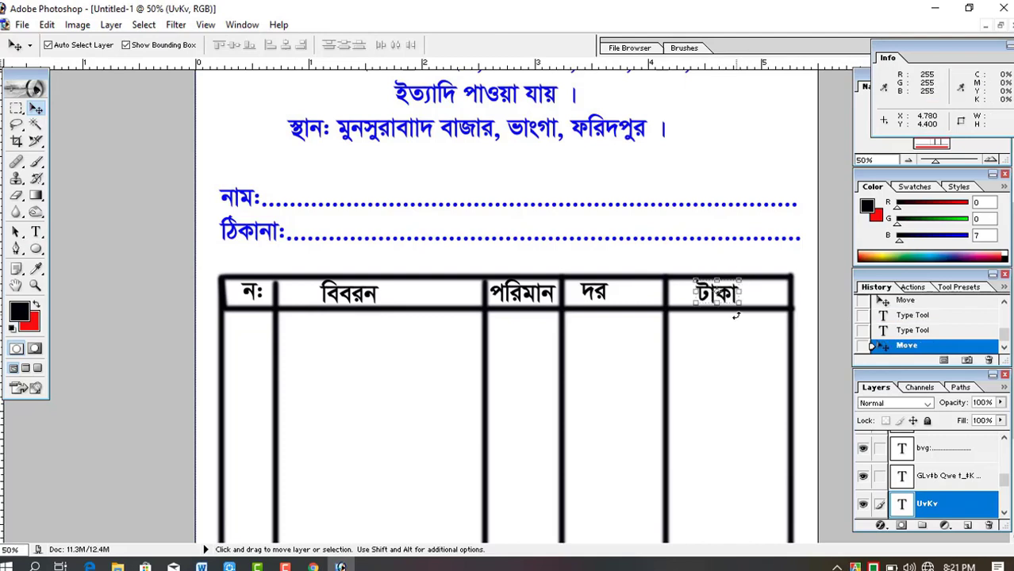
scroll(518, 388, down, 2)
scroll(517, 389, down, 4)
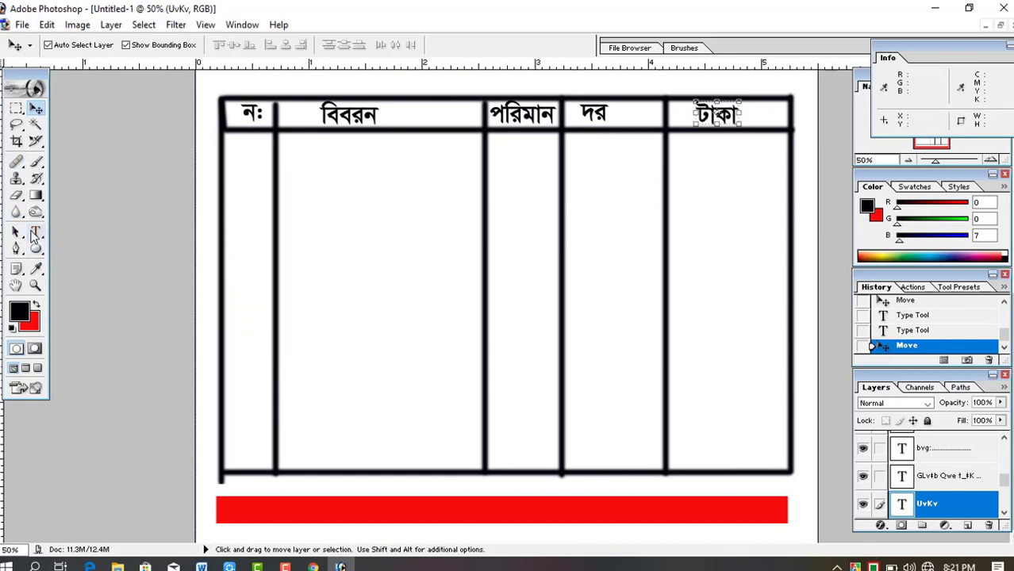
click(37, 163)
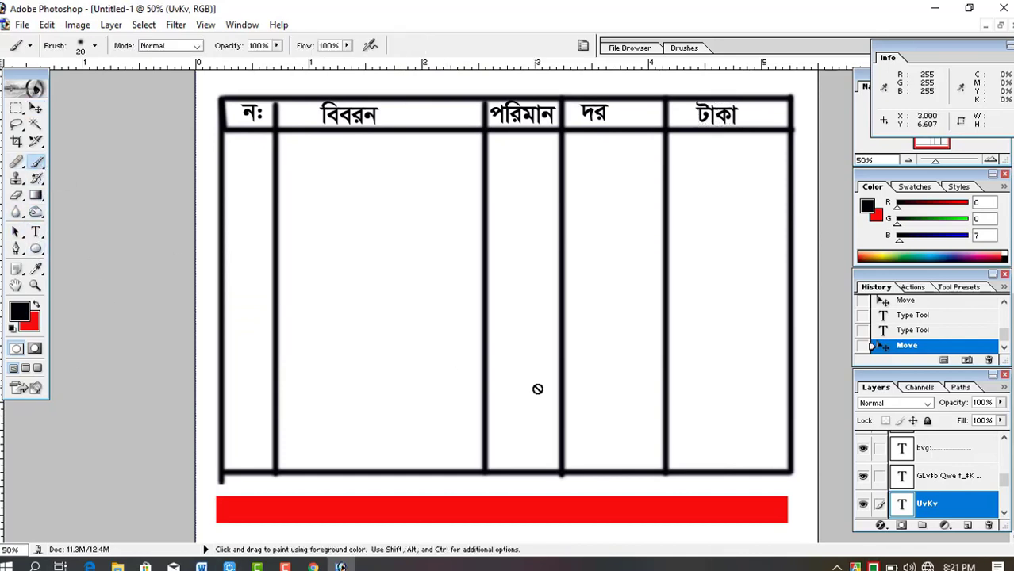
- Paint three black horizontal row dividers across the দর and টাকা columns near the bottom
scroll(932, 495, down, 3)
scroll(934, 508, up, 2)
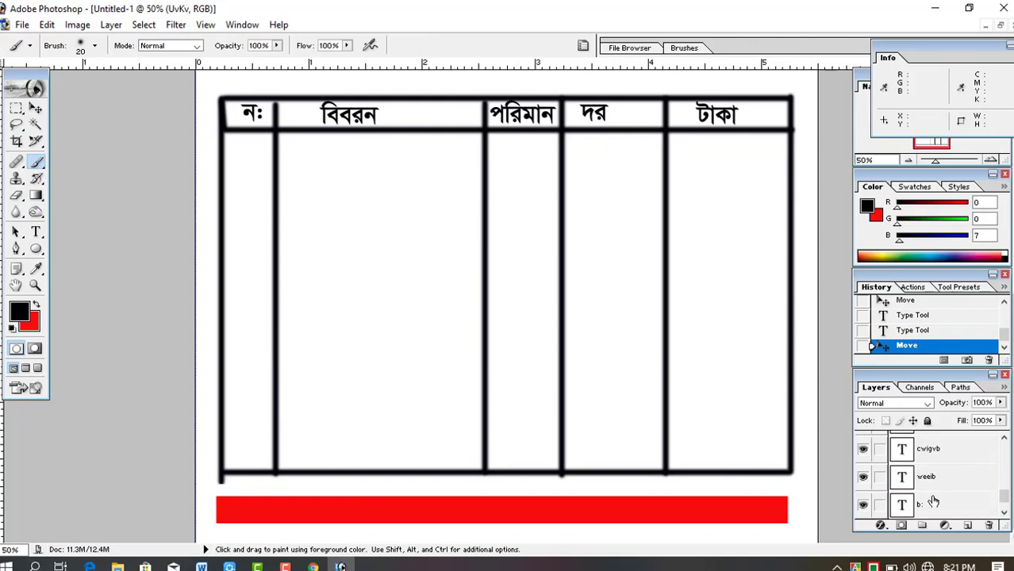
scroll(934, 512, down, 1)
click(932, 508)
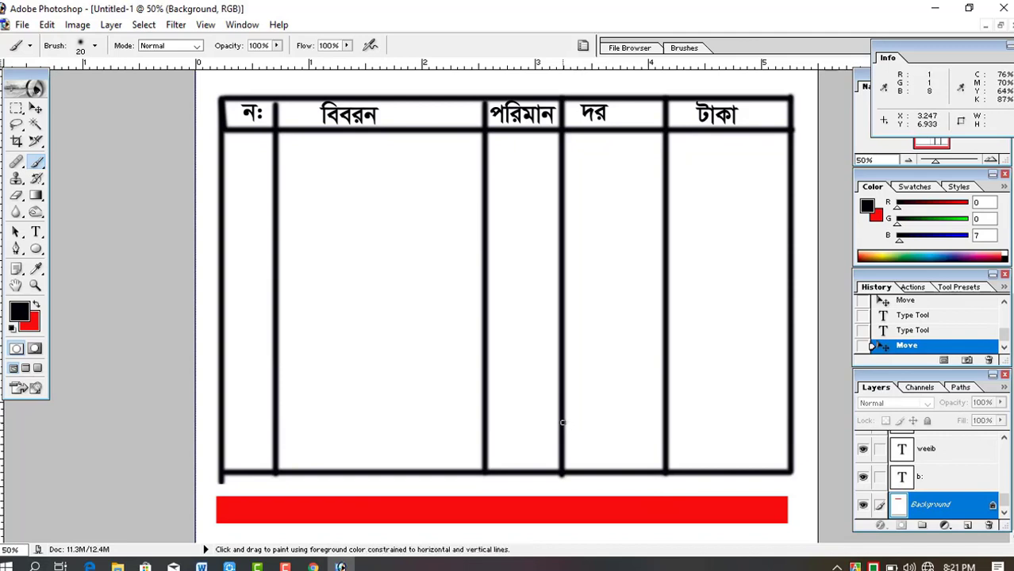
drag(565, 422, 781, 421)
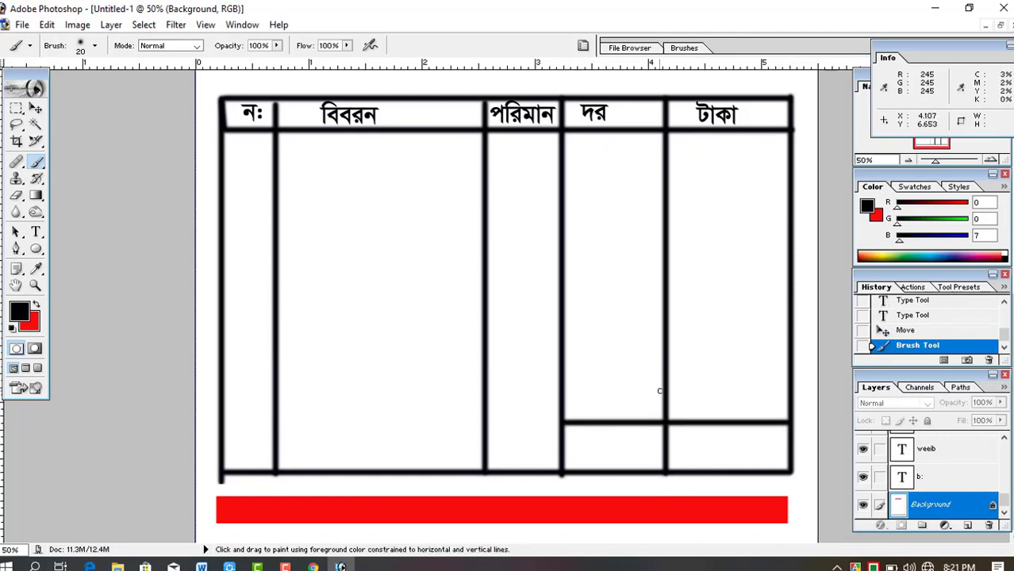
drag(561, 372, 657, 371)
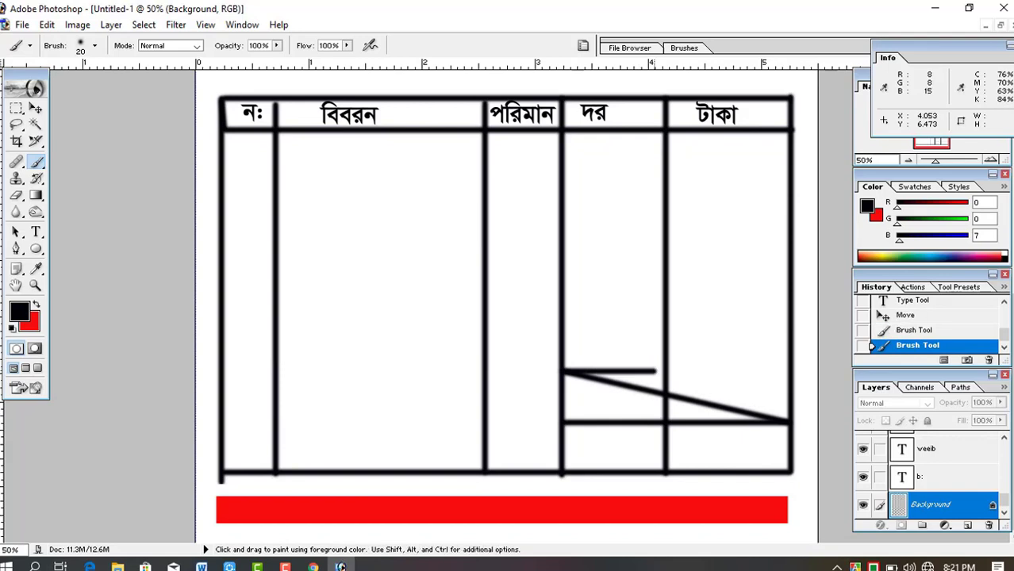
key(ctrl+z)
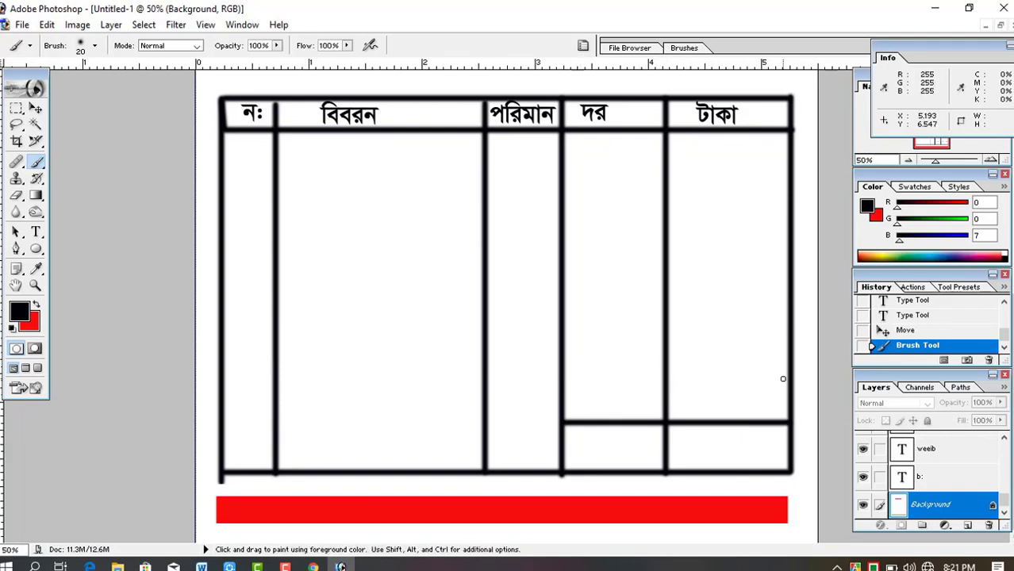
drag(791, 393, 565, 421)
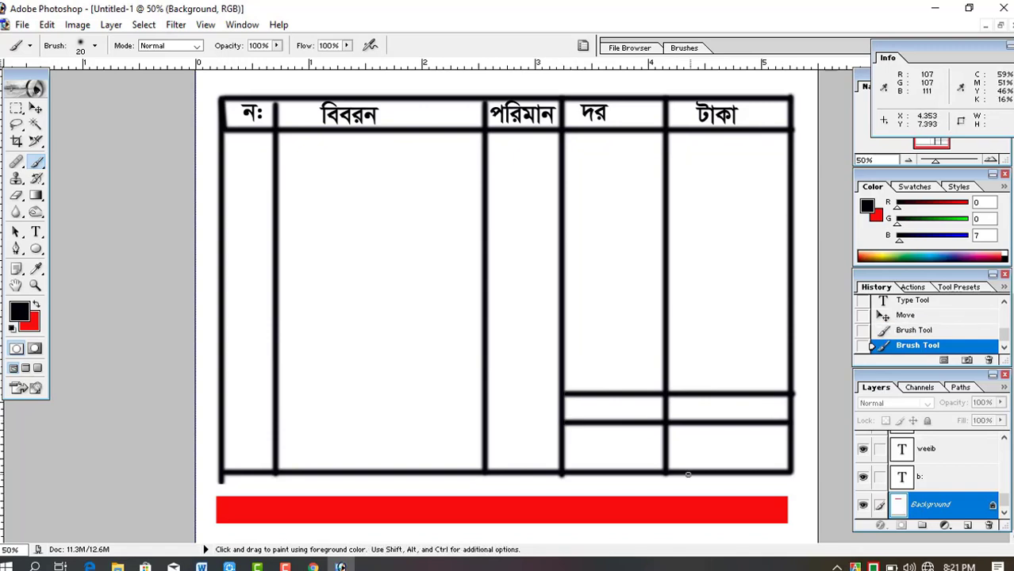
shift+click(790, 452)
drag(790, 452, 747, 453)
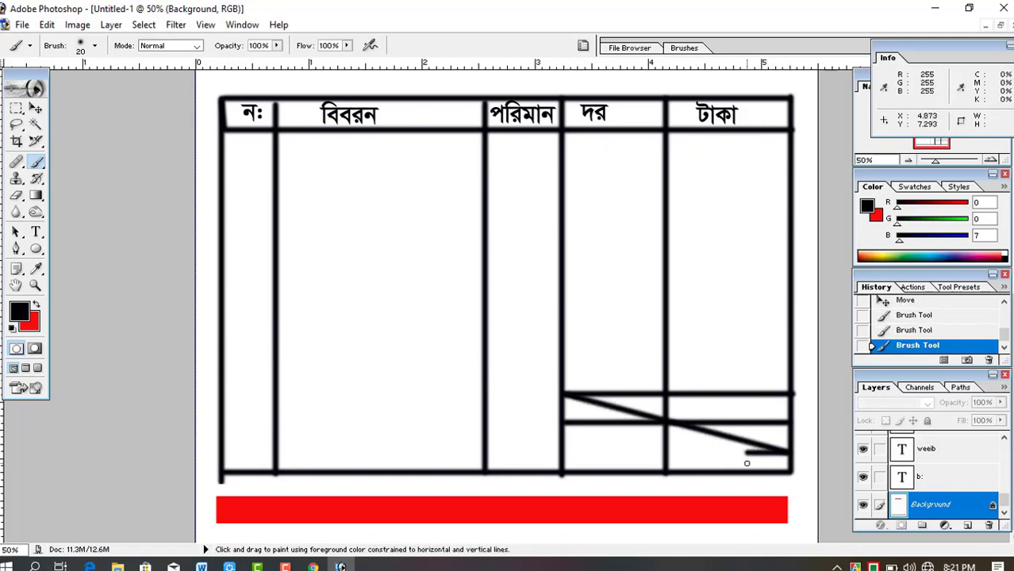
key(ctrl+z)
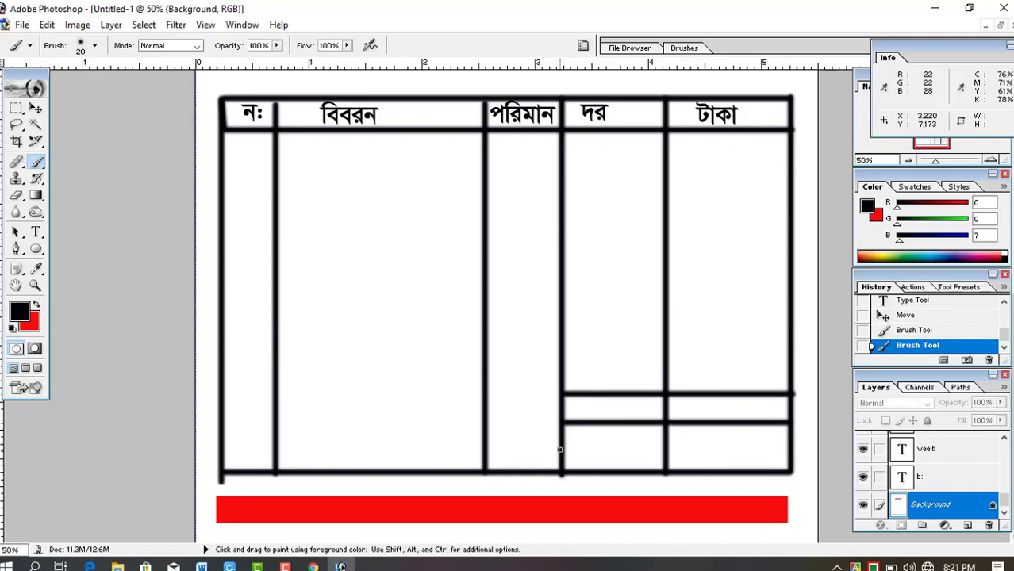
drag(564, 449, 795, 449)
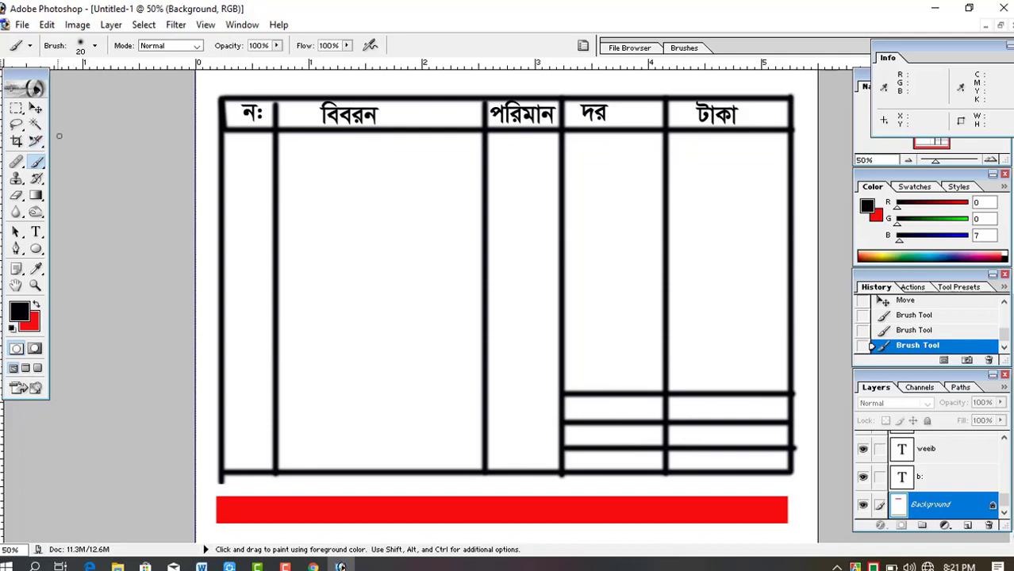
- Type the মোট টাকা label in the first small row under দর
click(36, 232)
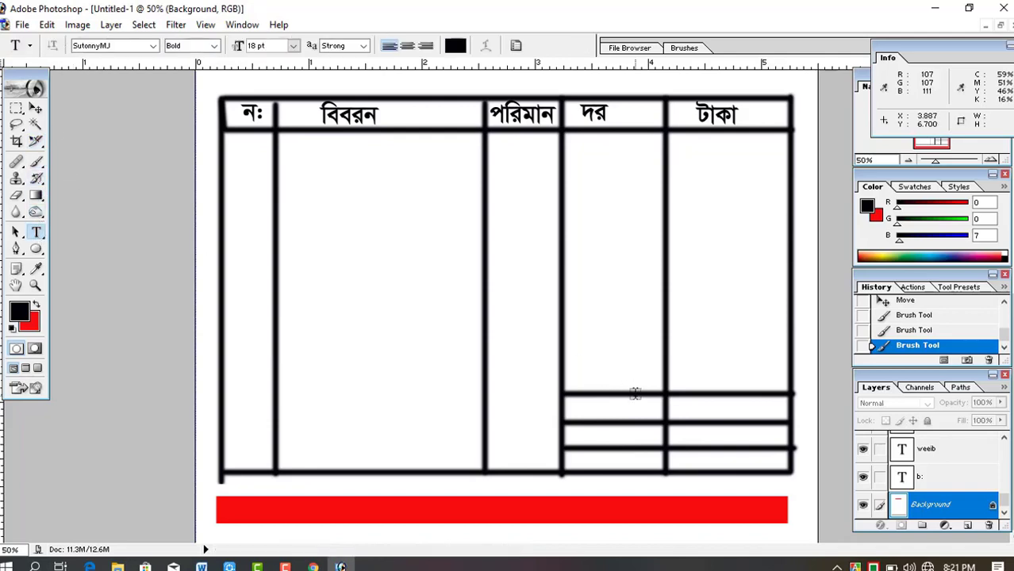
click(584, 413)
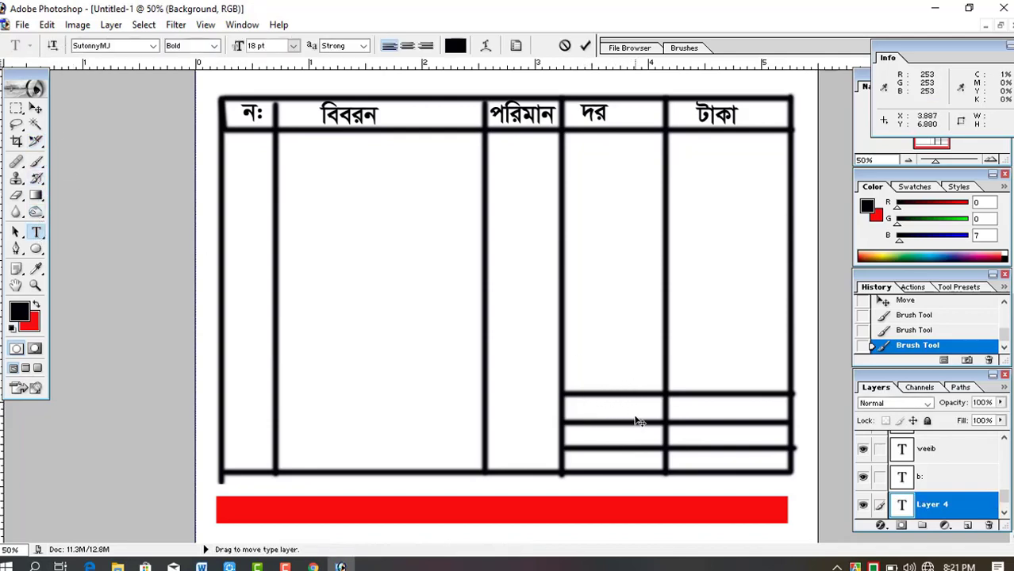
text(মে)
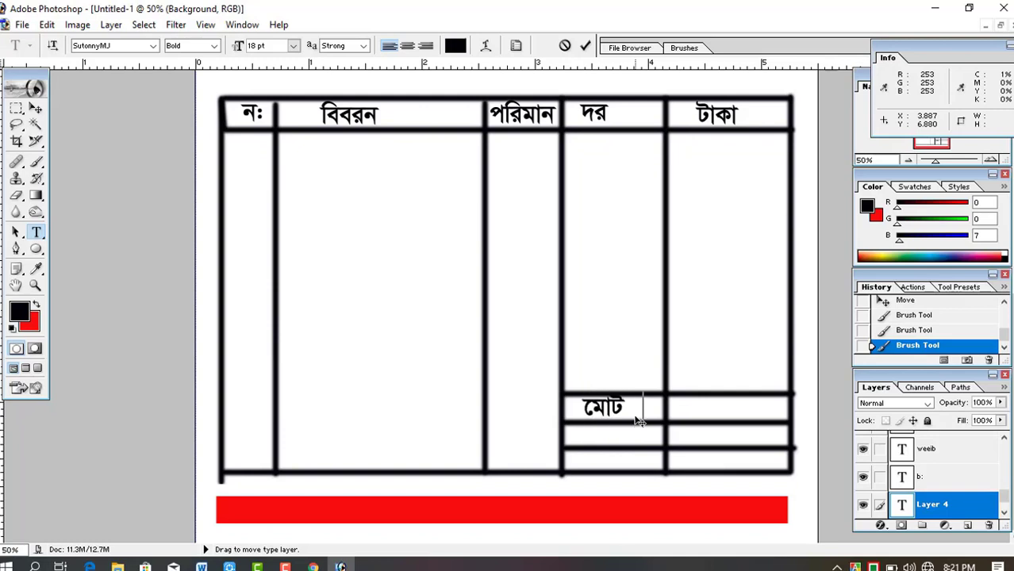
text(াট টাক)
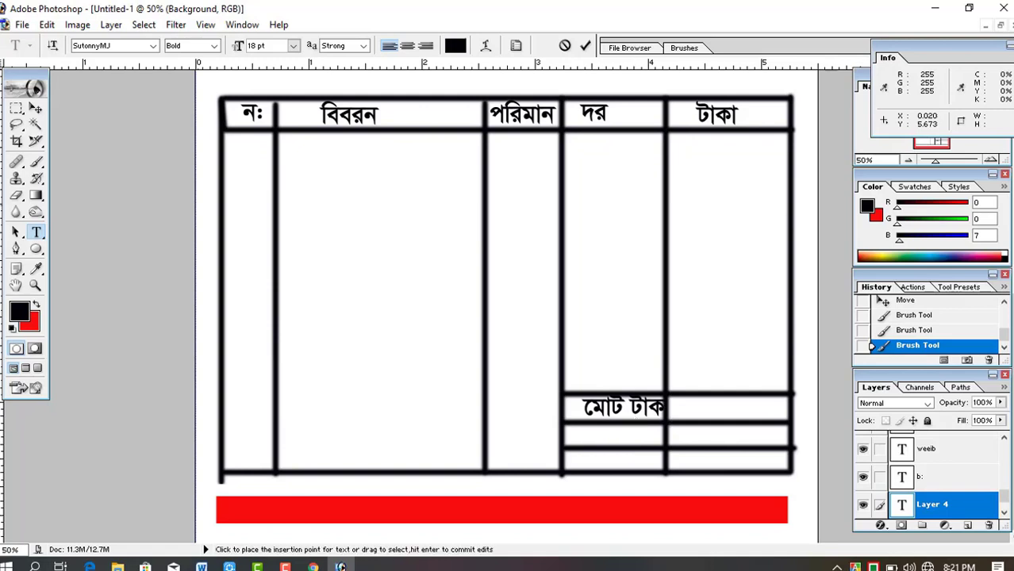
click(35, 107)
drag(625, 411, 616, 416)
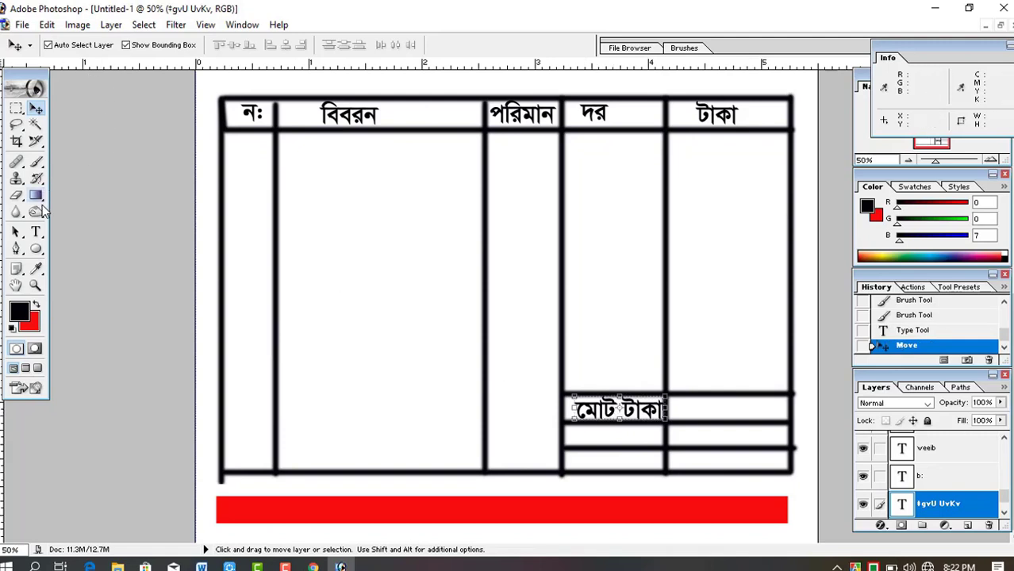
- Add the নগদ label, stretch it taller and place it below মোট টাকা
click(36, 232)
click(579, 432)
text(bM`)
key(ctrl+t)
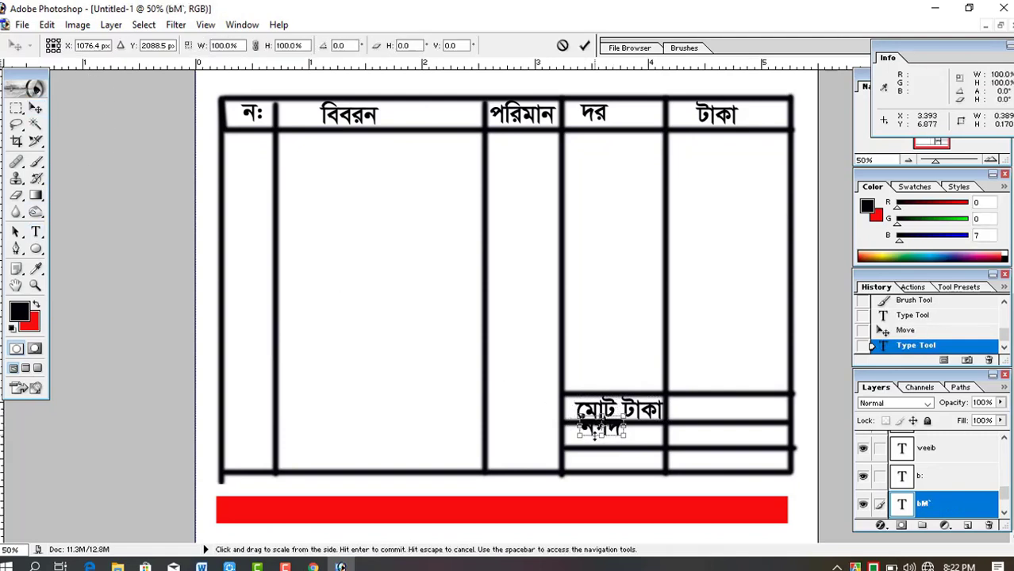
drag(600, 437, 601, 434)
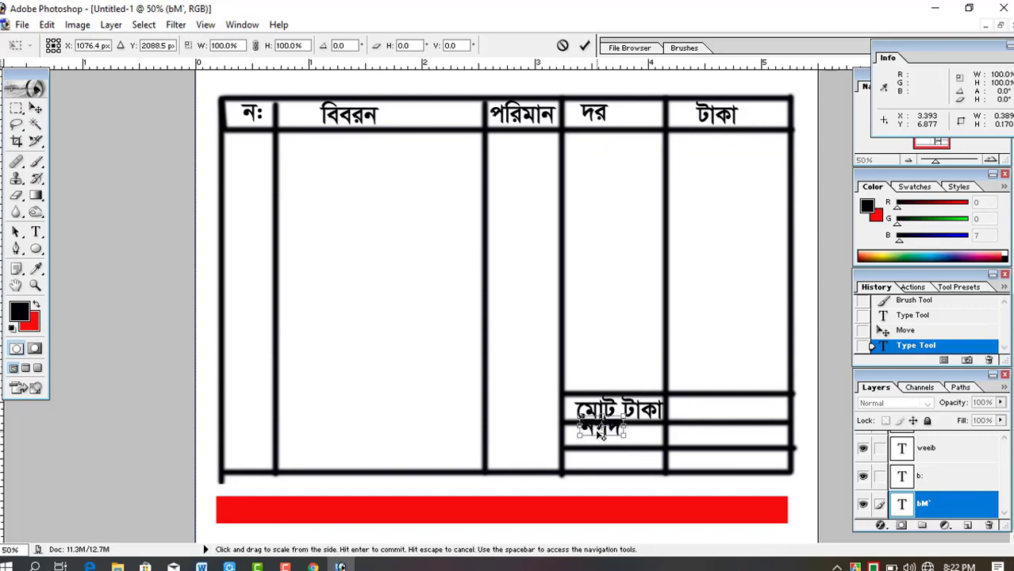
click(36, 108)
drag(612, 428, 617, 433)
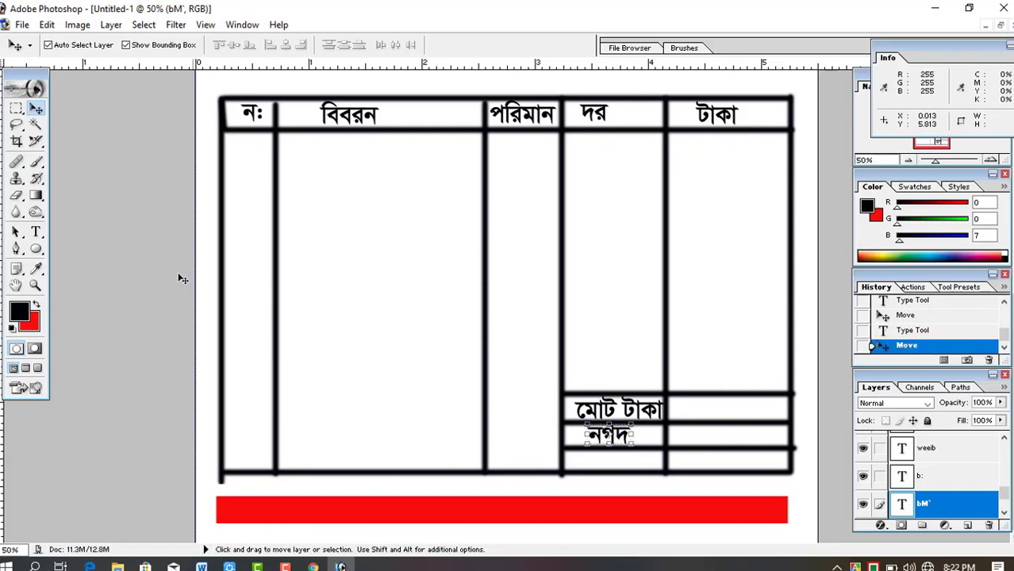
- Add the বাকি label and move it into the bottom row
click(36, 231)
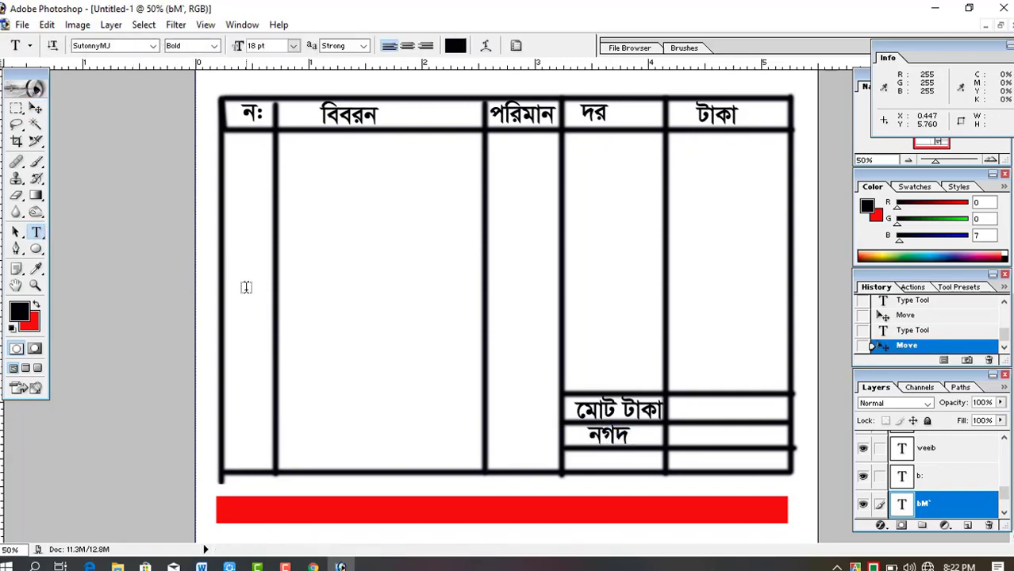
click(610, 472)
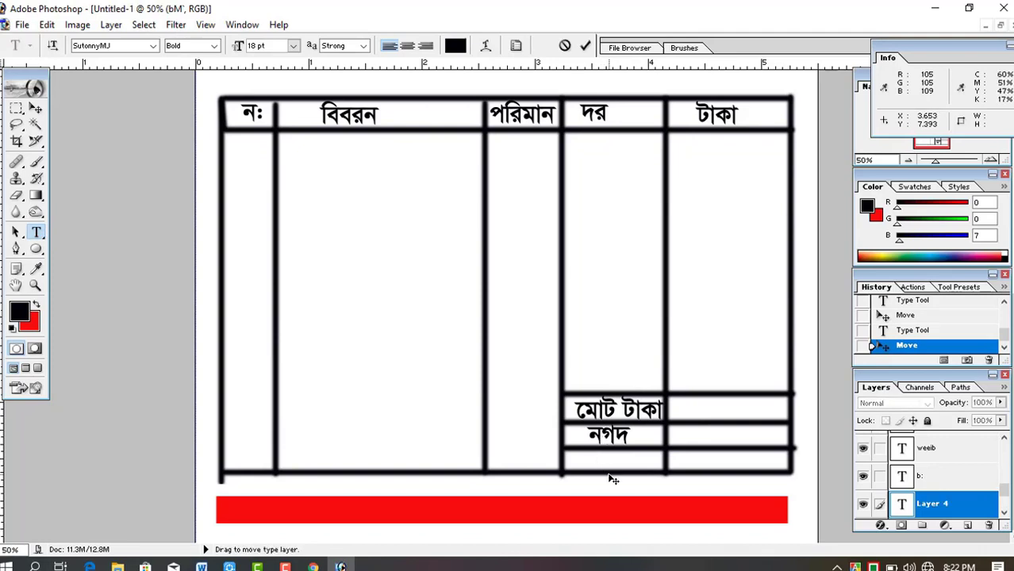
text(e)
click(34, 107)
drag(621, 451, 593, 462)
click(35, 232)
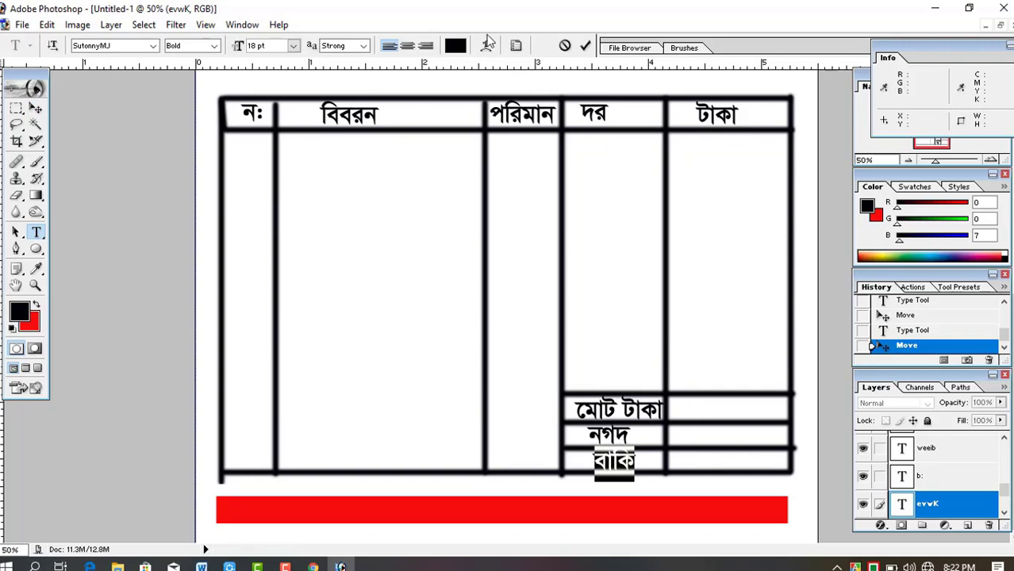
- Recolour the বাকি label bright blue
click(456, 49)
click(455, 312)
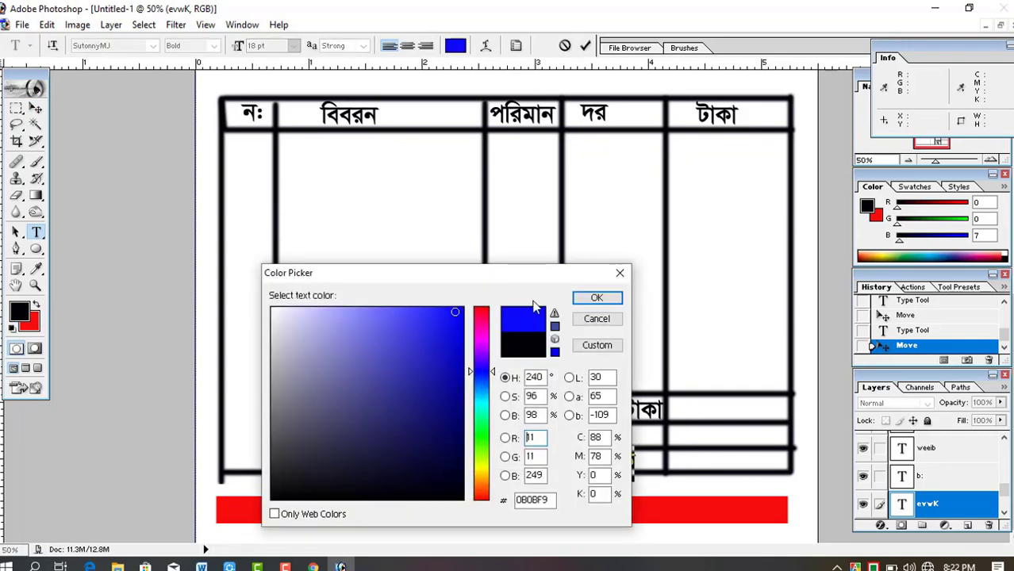
click(600, 298)
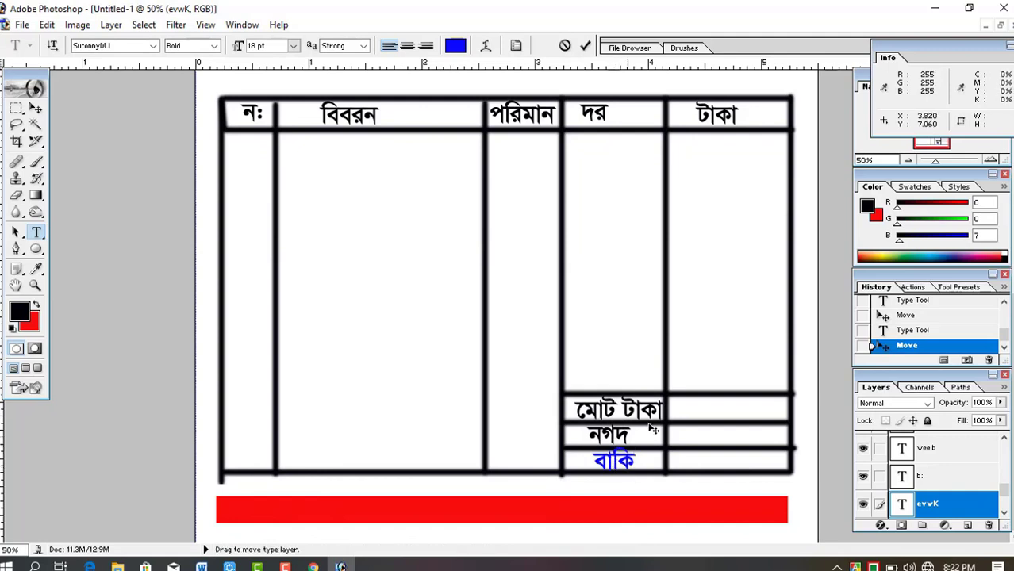
click(35, 123)
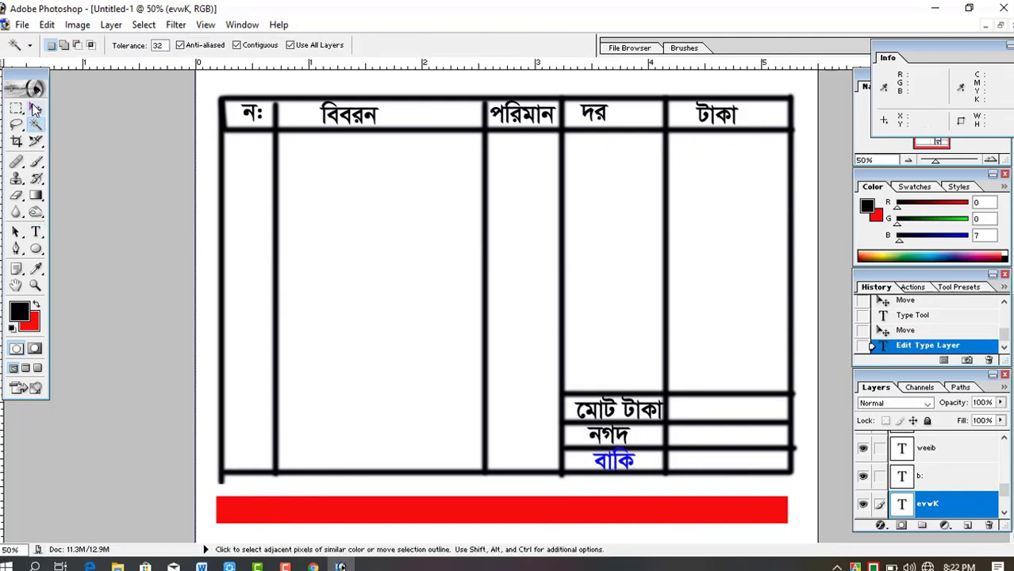
click(35, 107)
- Recolour the নগদ label dark blue
click(34, 234)
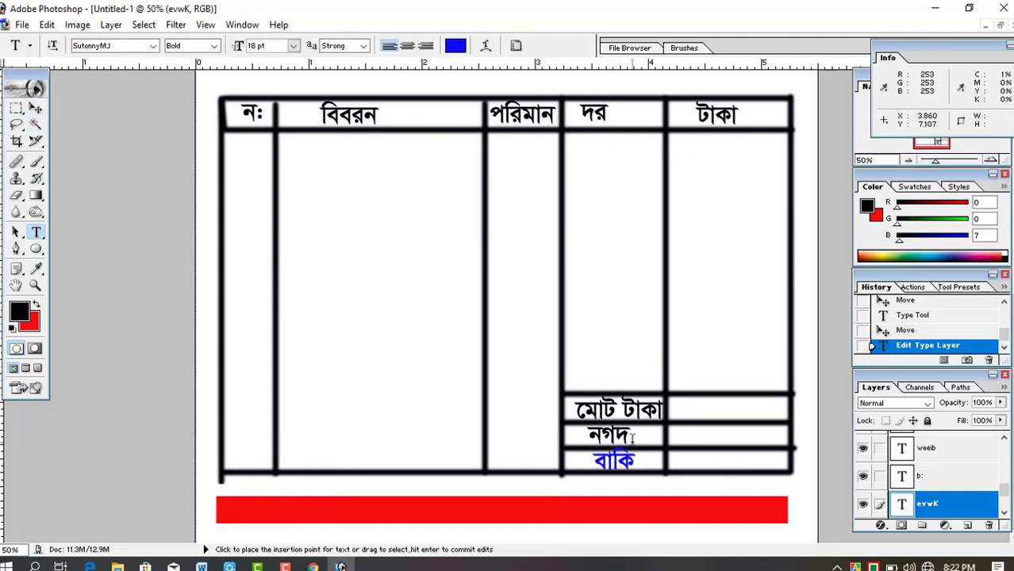
drag(635, 435, 587, 434)
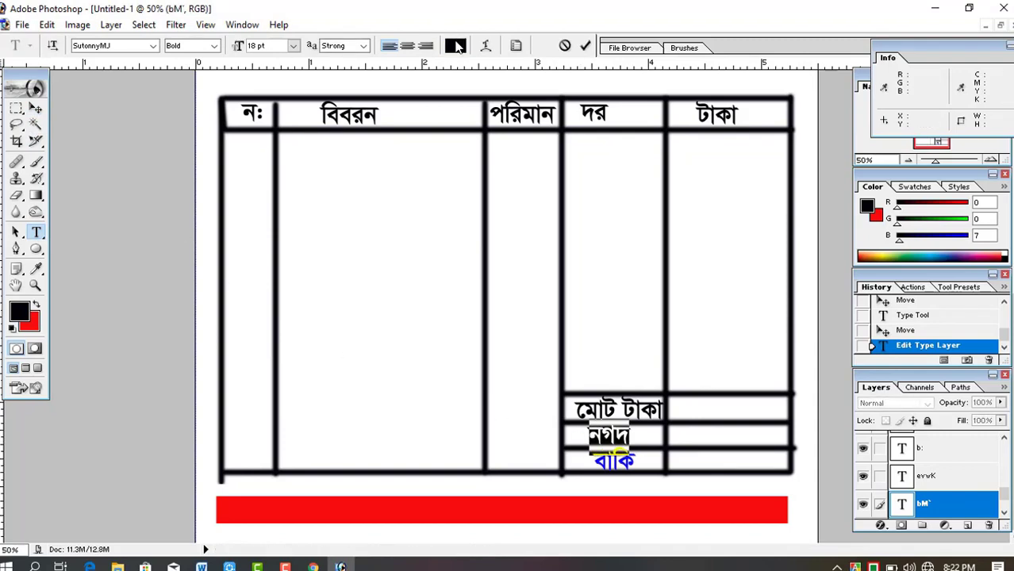
click(454, 46)
click(447, 407)
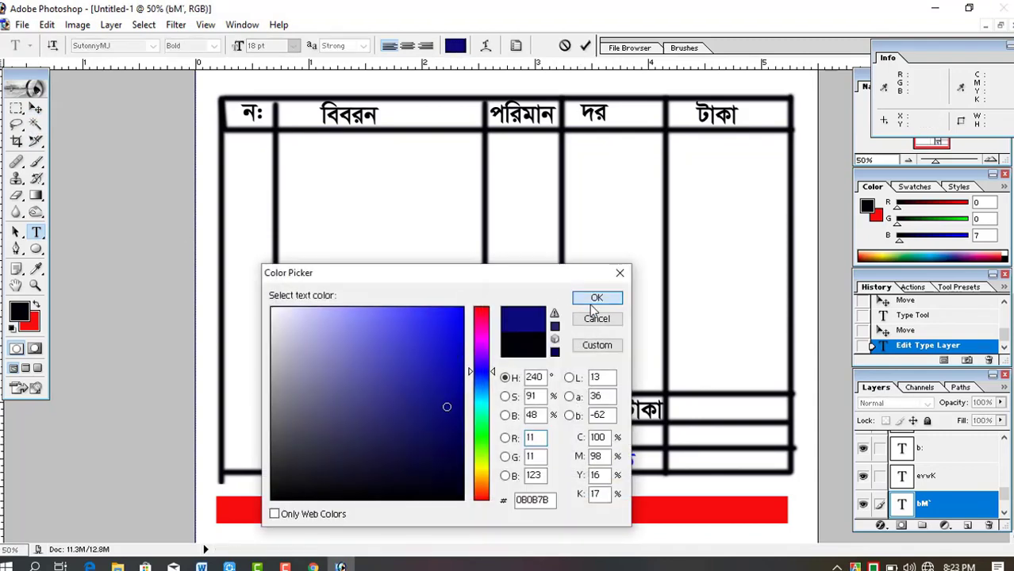
click(595, 298)
click(627, 435)
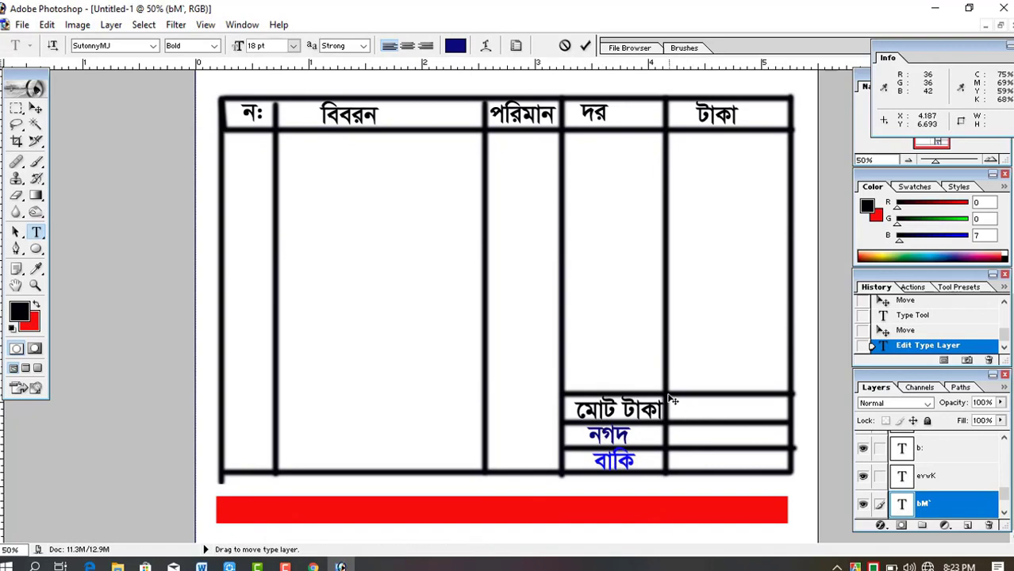
click(36, 107)
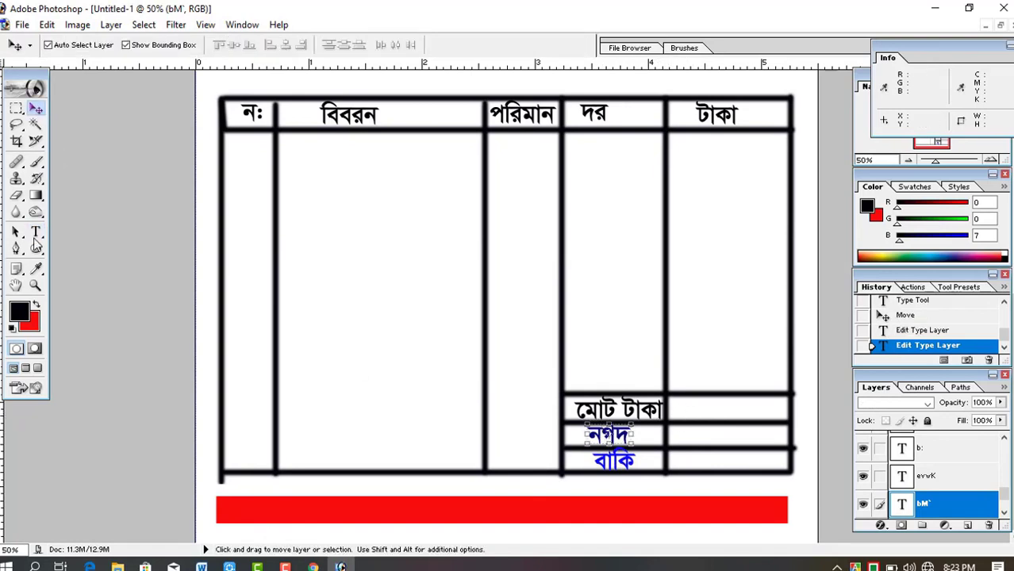
- Recolour the মোট টাকা label bright blue
click(36, 232)
click(652, 399)
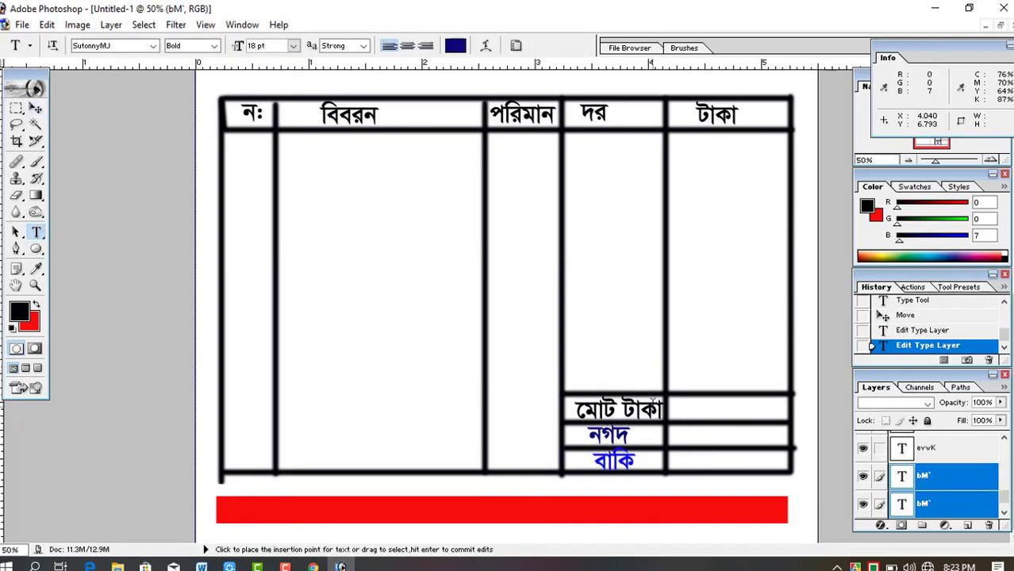
key(ctrl+a)
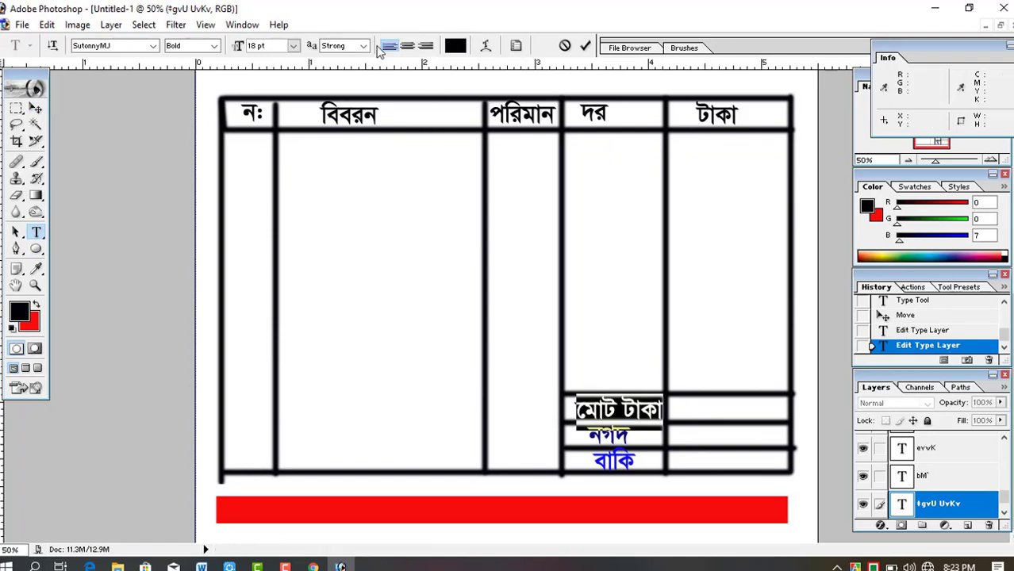
click(456, 46)
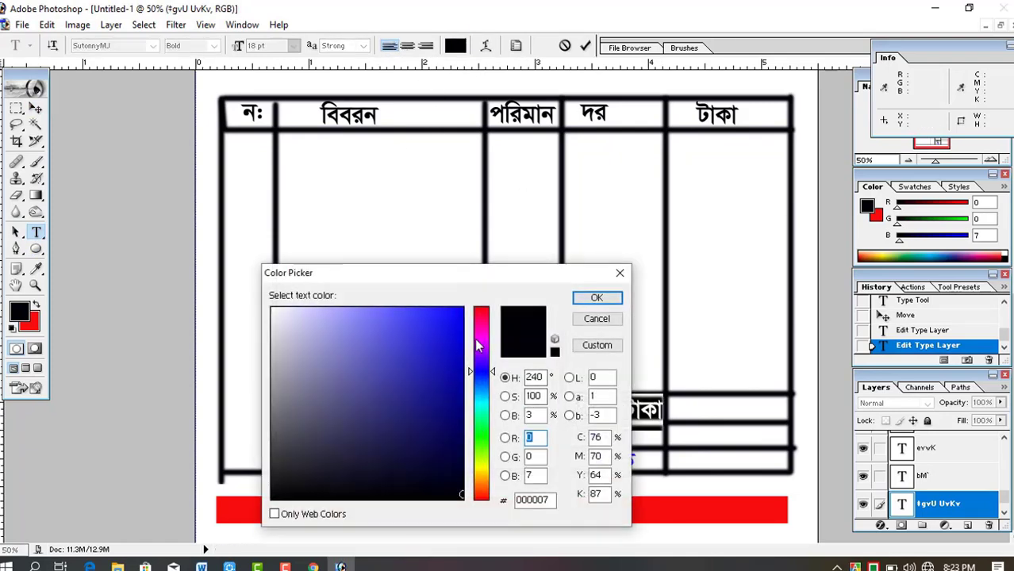
click(463, 311)
click(597, 297)
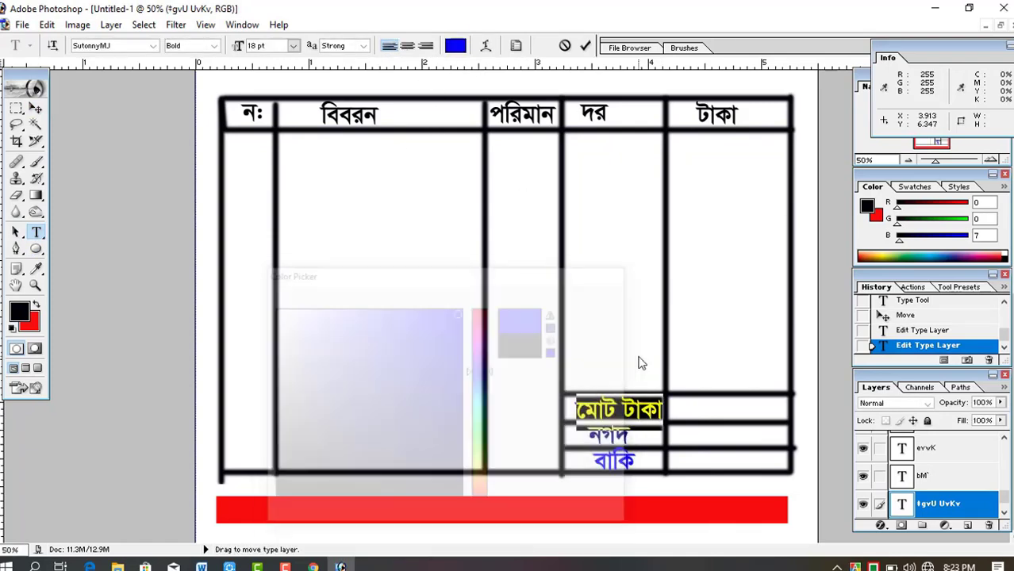
click(641, 411)
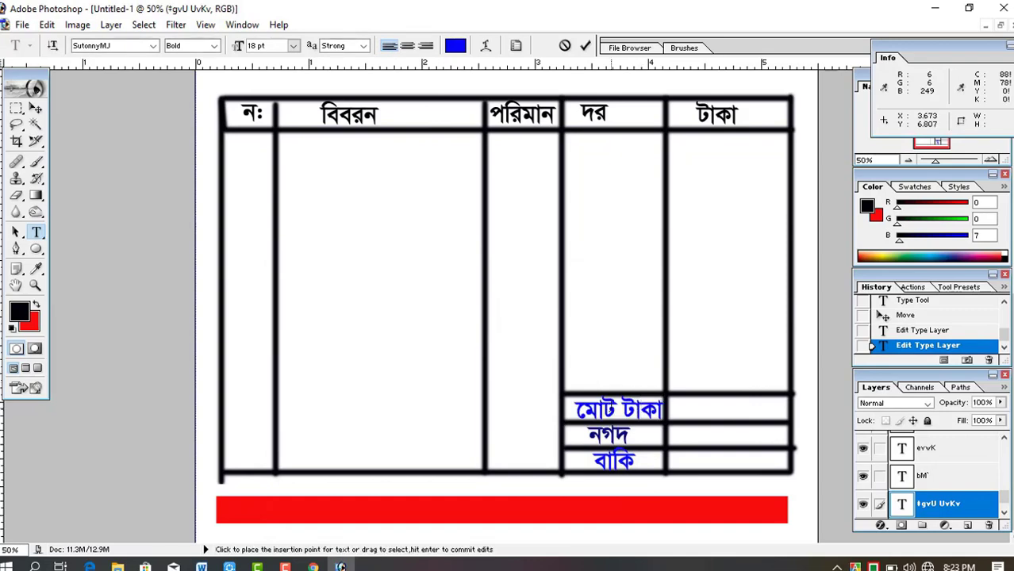
- Zoom out until the complete cash memo page, header through table totals, fits the window
scroll(600, 413, up, 1)
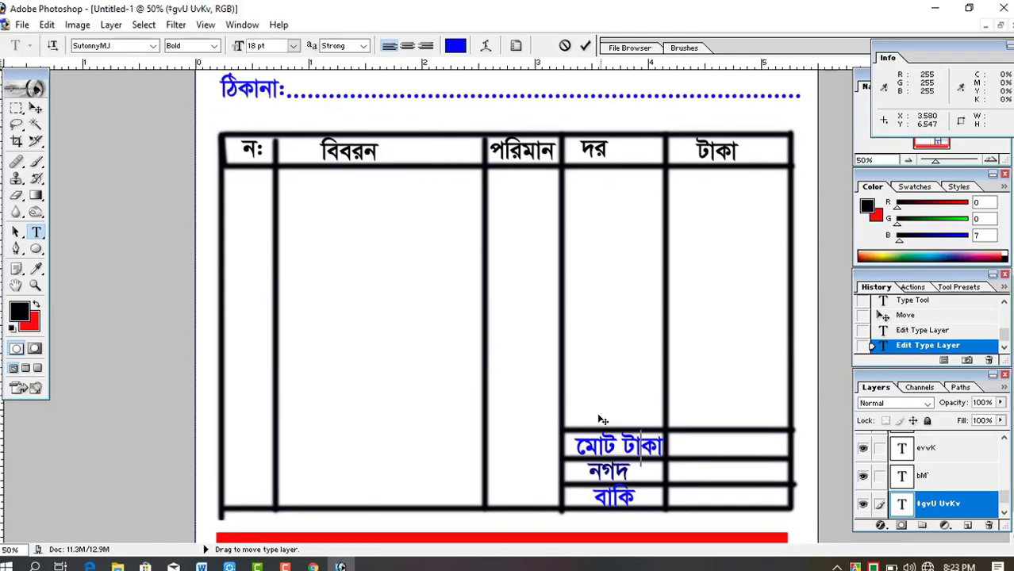
ctrl+alt+click(593, 343)
ctrl+alt+click(593, 342)
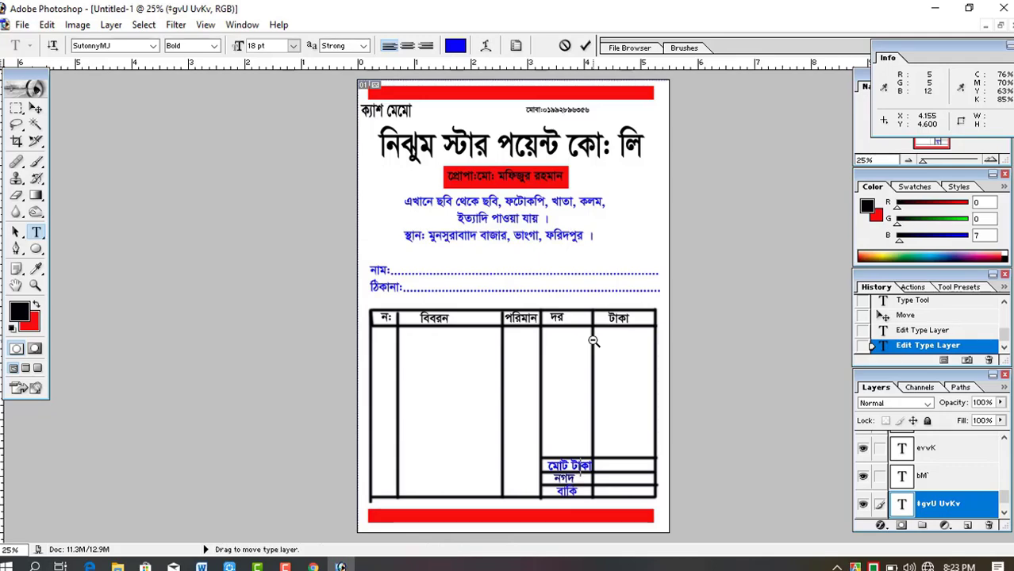
scroll(593, 341, up, 1)
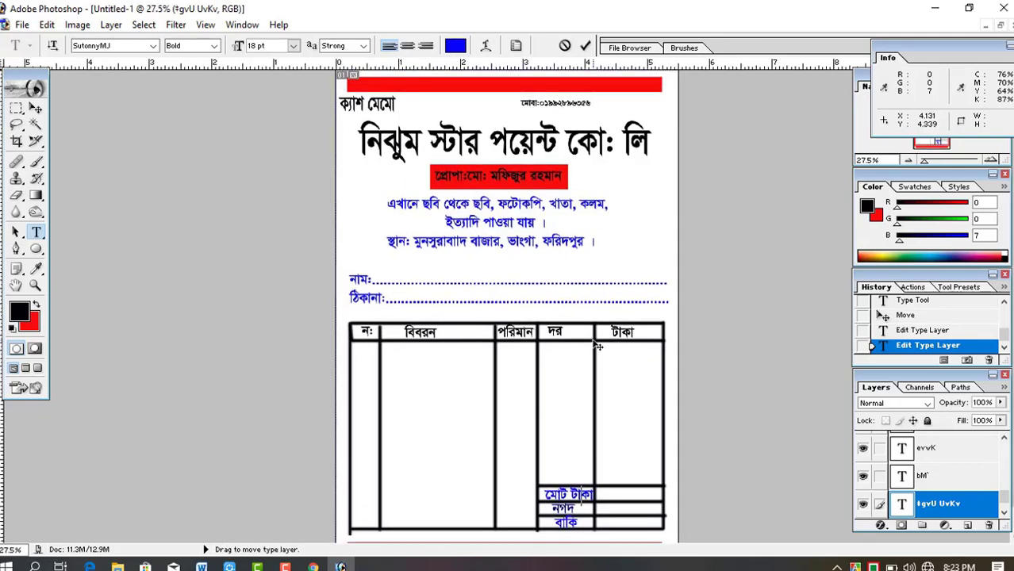
scroll(599, 346, down, 1)
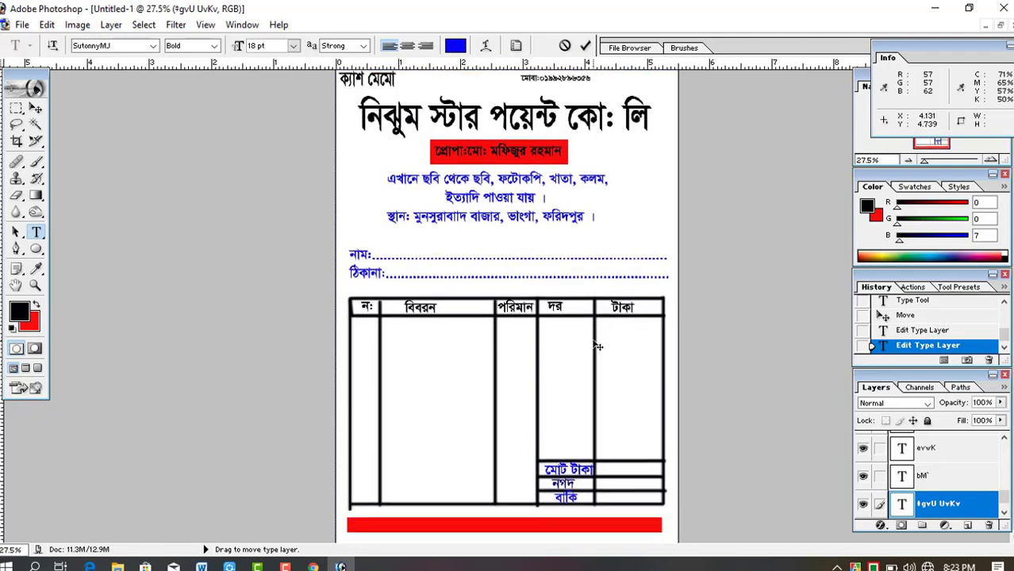